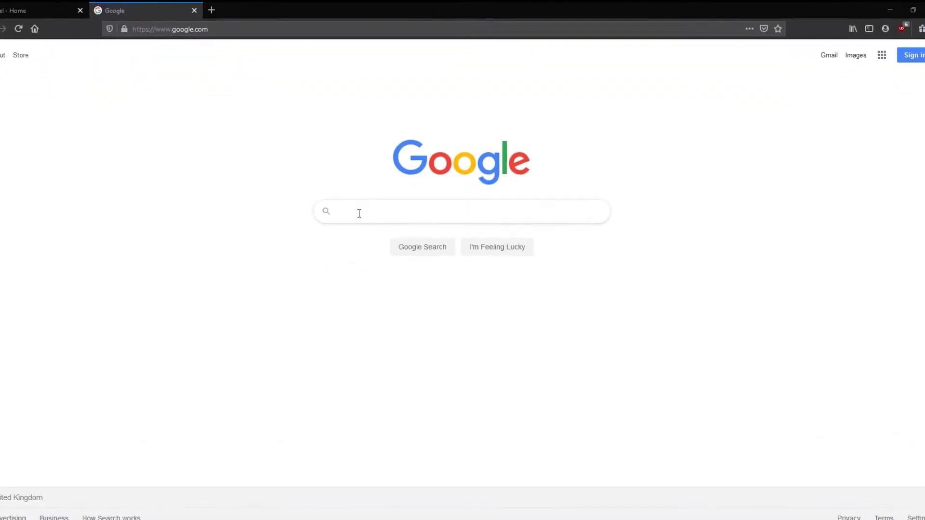
Search Google for "oriel", open the Oriel welcome page and go on to the new Oriel system
text(oriel)
key(Return)
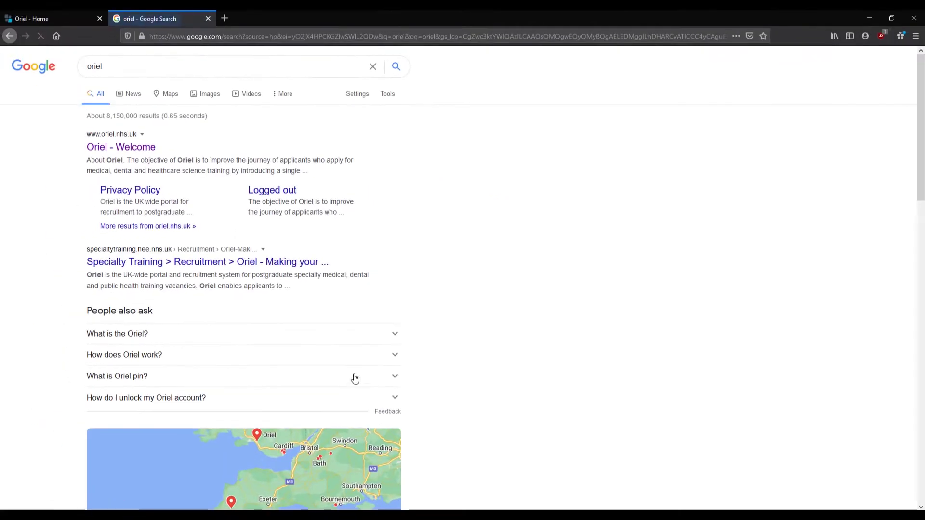
click(132, 152)
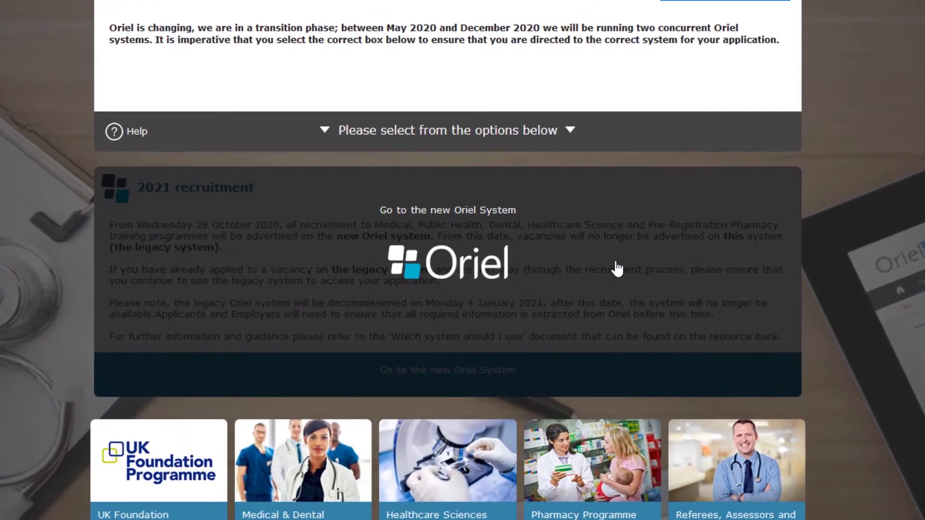
click(568, 309)
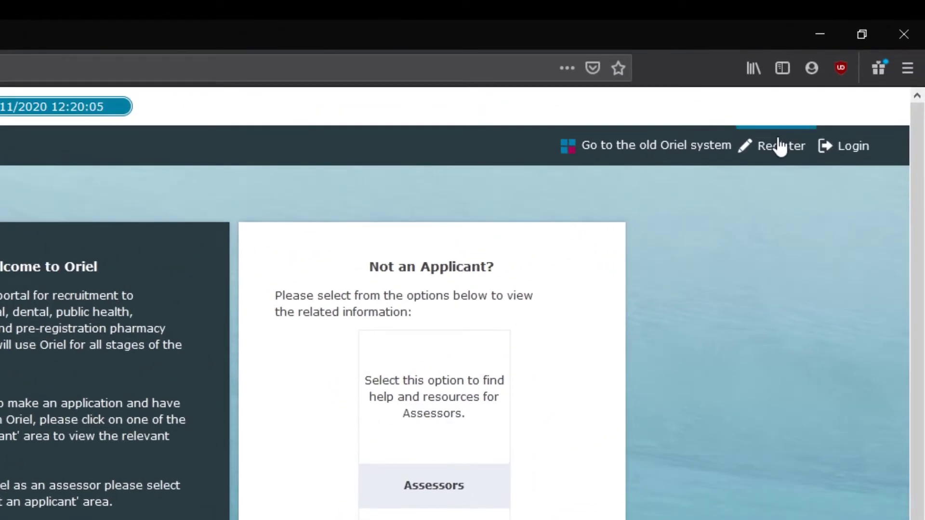
Start an account registration to apply to medical and public health training programmes
click(781, 146)
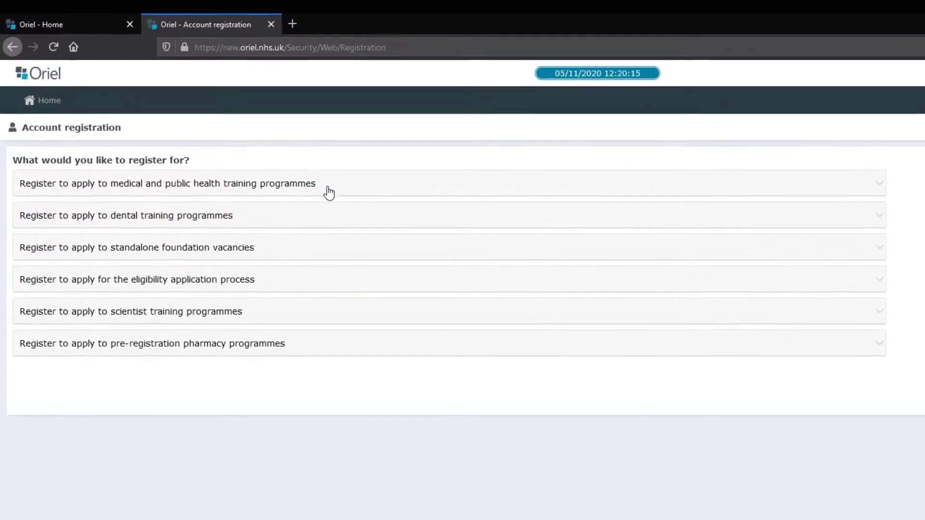
click(387, 191)
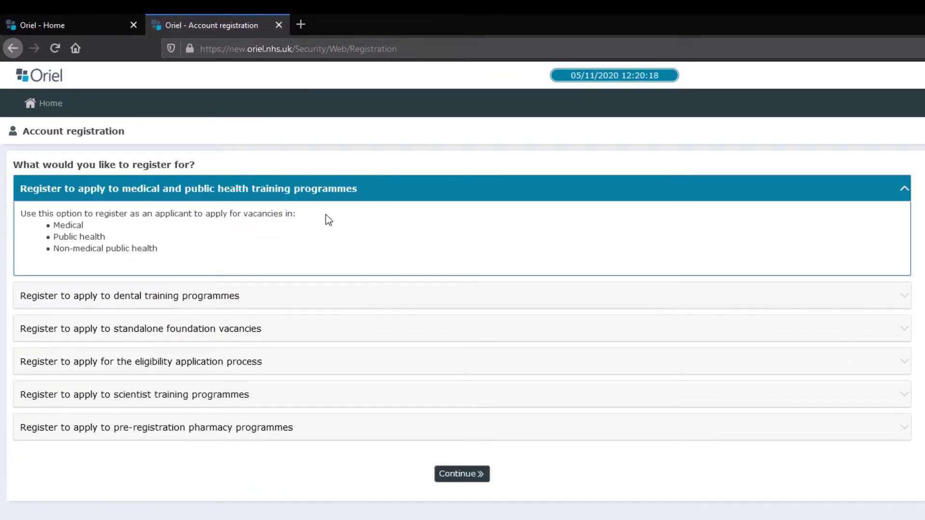
click(465, 476)
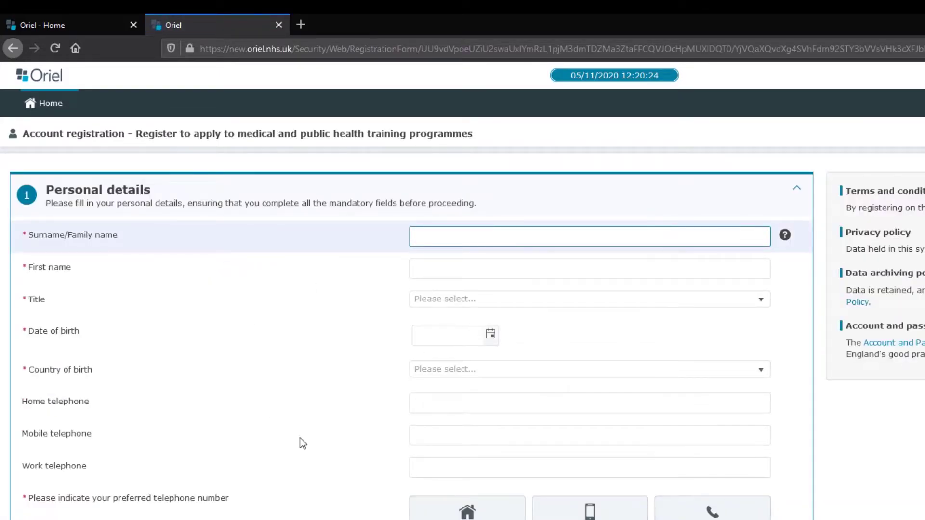
Set the title to Dr in the personal details and check the date and country of birth fields
click(643, 270)
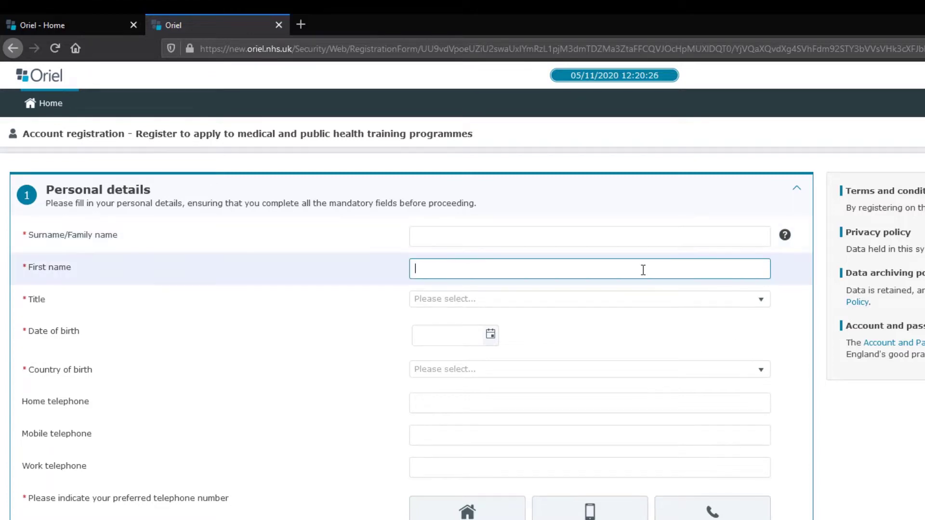
click(628, 304)
click(485, 356)
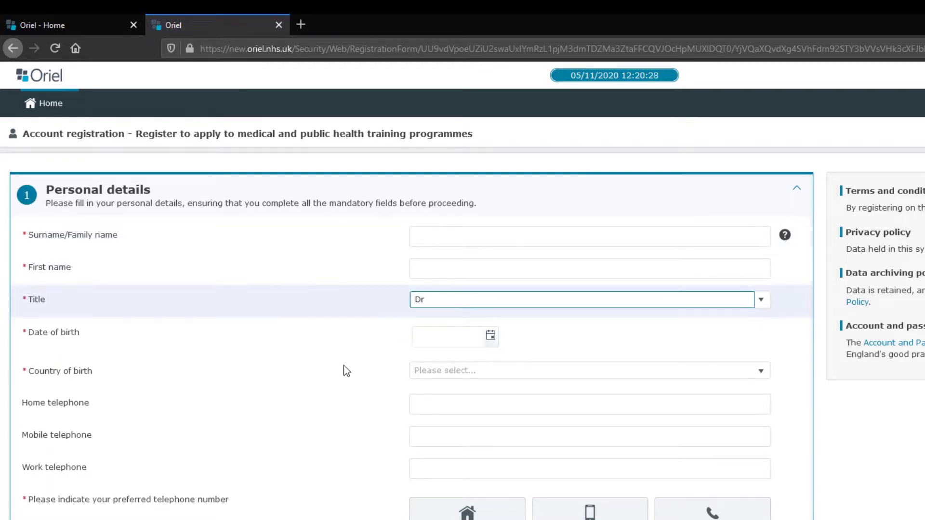
click(490, 338)
click(489, 340)
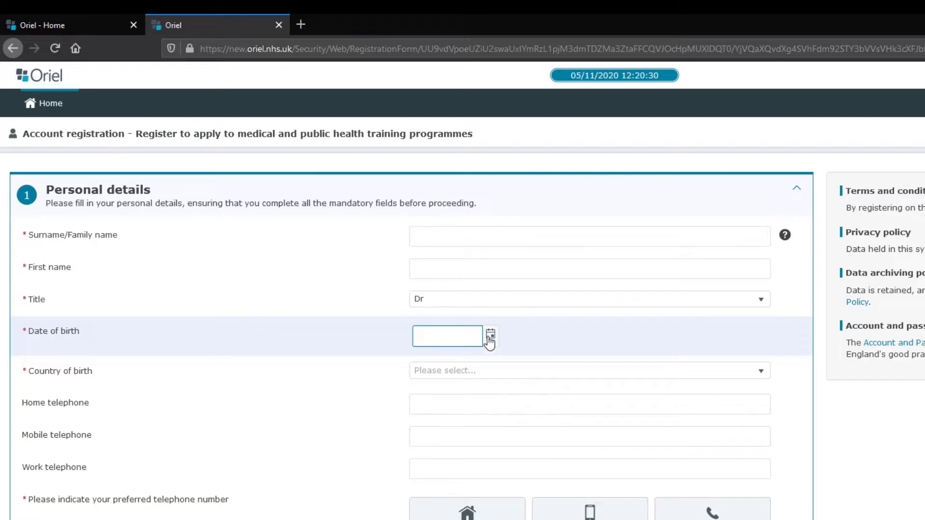
click(746, 376)
click(750, 376)
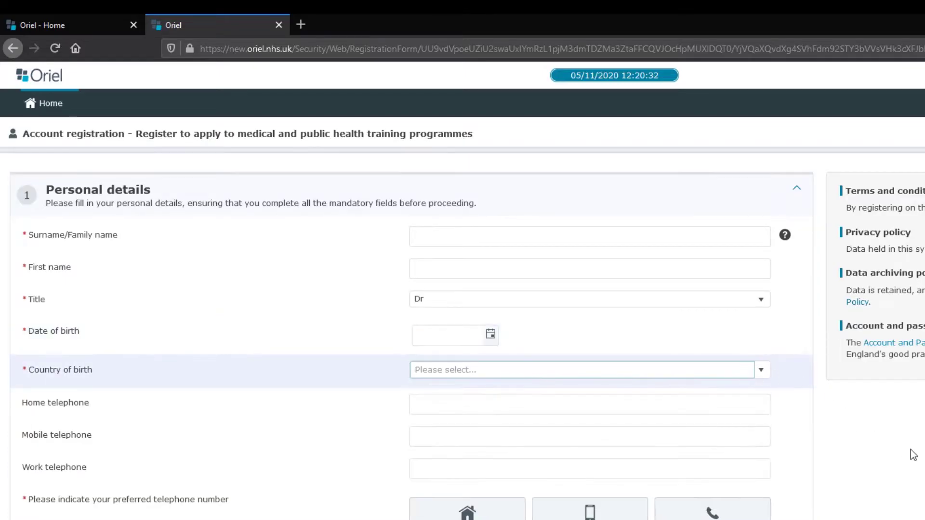
Look through the remaining contact, address, account information and agreement fields of the registration form
scroll(913, 455, down, 5)
click(494, 340)
click(265, 343)
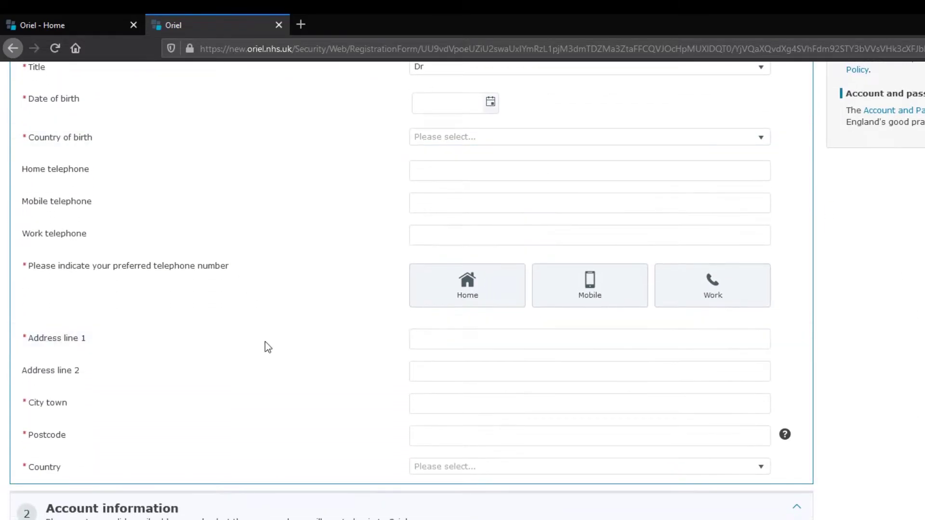
click(582, 339)
click(343, 297)
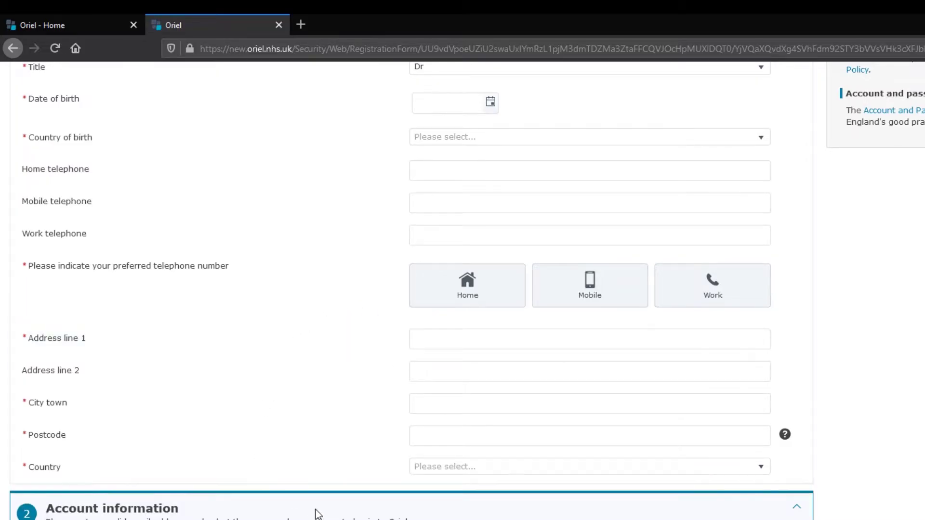
scroll(313, 512, down, 3)
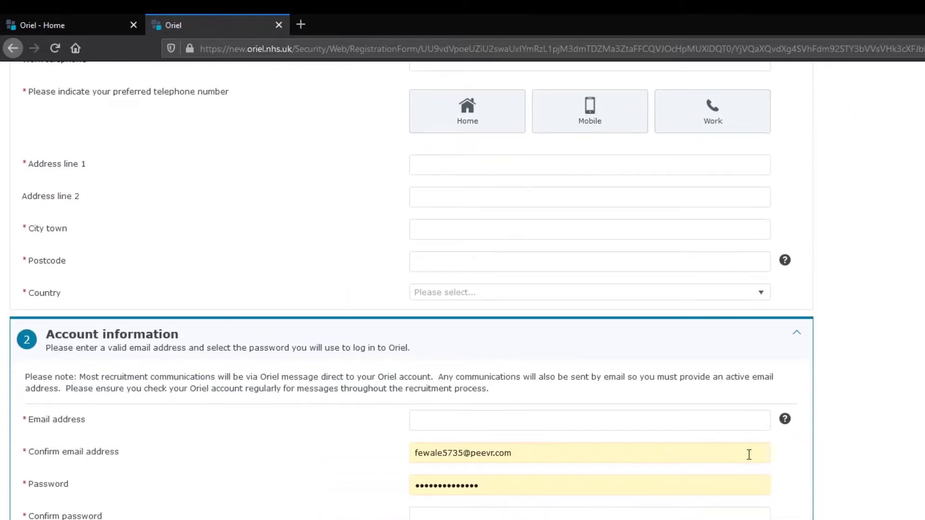
scroll(900, 455, down, 3)
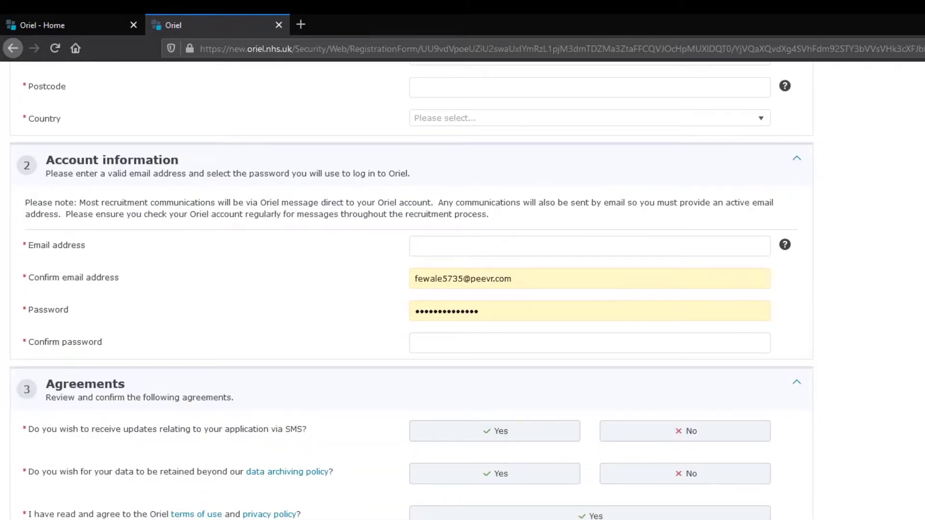
scroll(462, 289, up, 10)
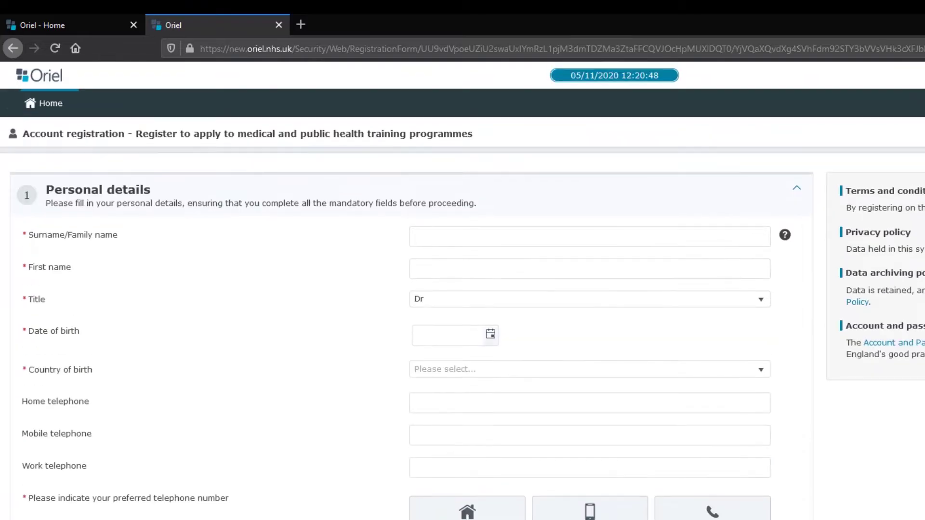
Return to the already open Oriel home page and log in to the existing applicant account
click(72, 22)
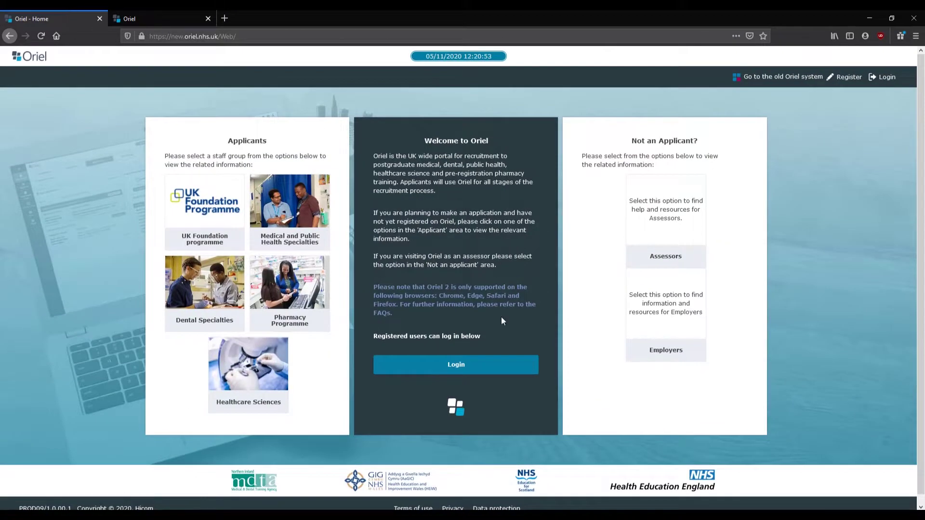
click(496, 370)
click(478, 299)
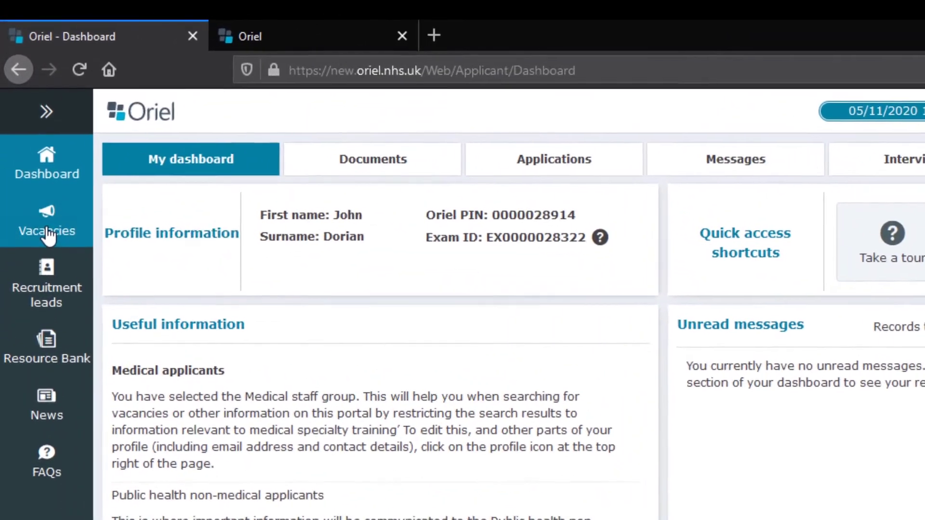
Open the vacancies page and look through the list of advertised training posts
click(47, 232)
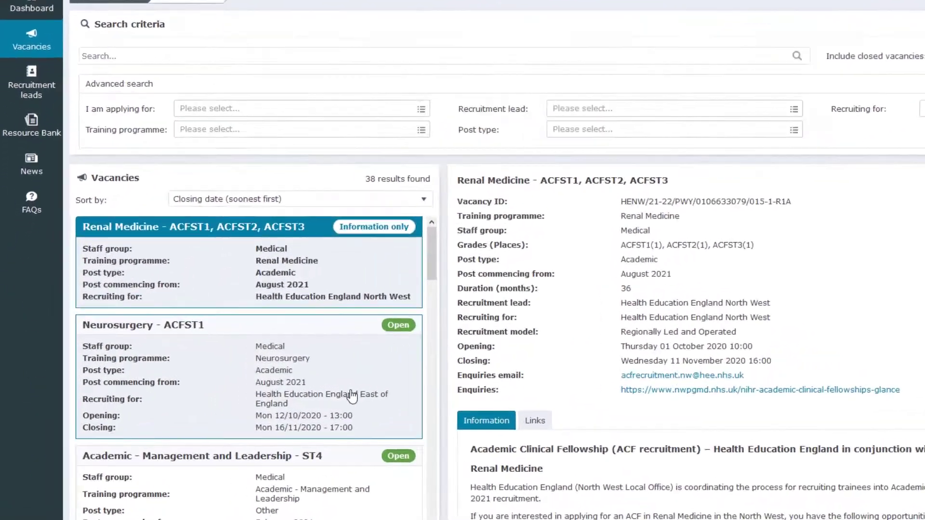
scroll(352, 396, down, 8)
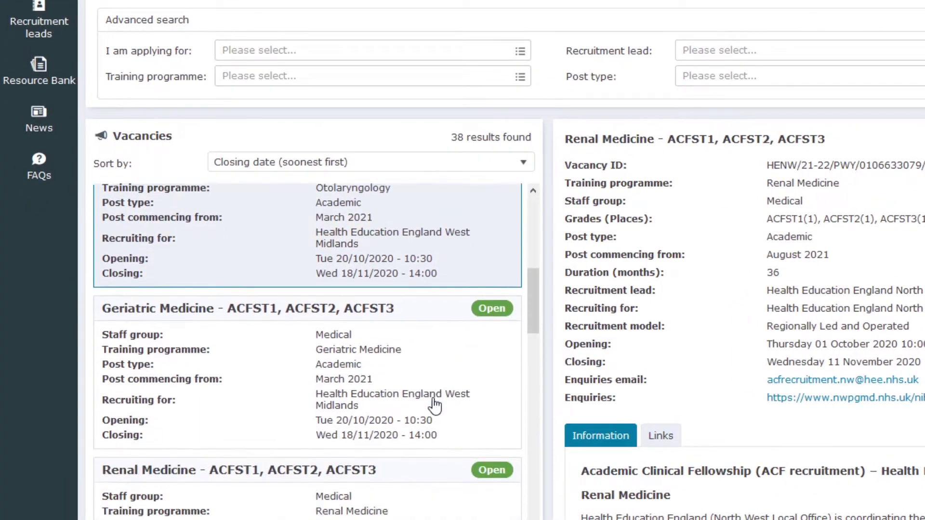
scroll(436, 406, down, 10)
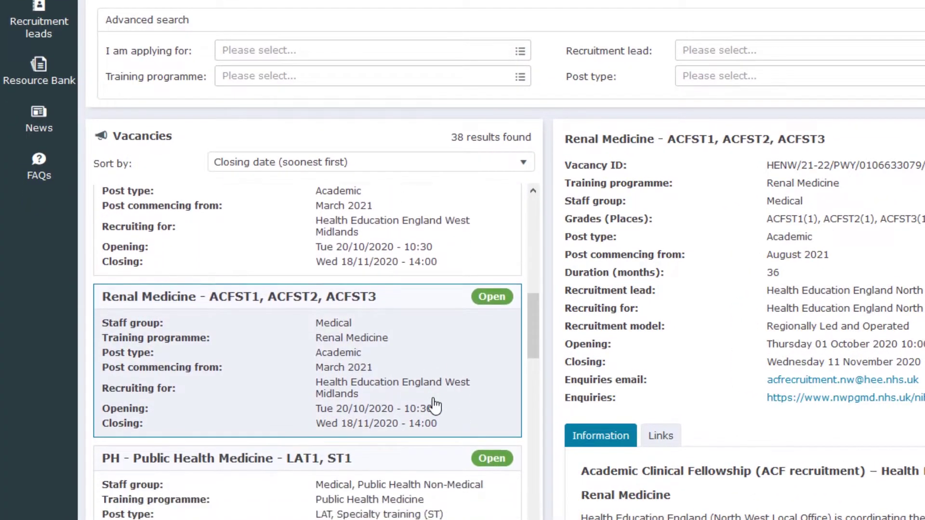
scroll(435, 406, up, 8)
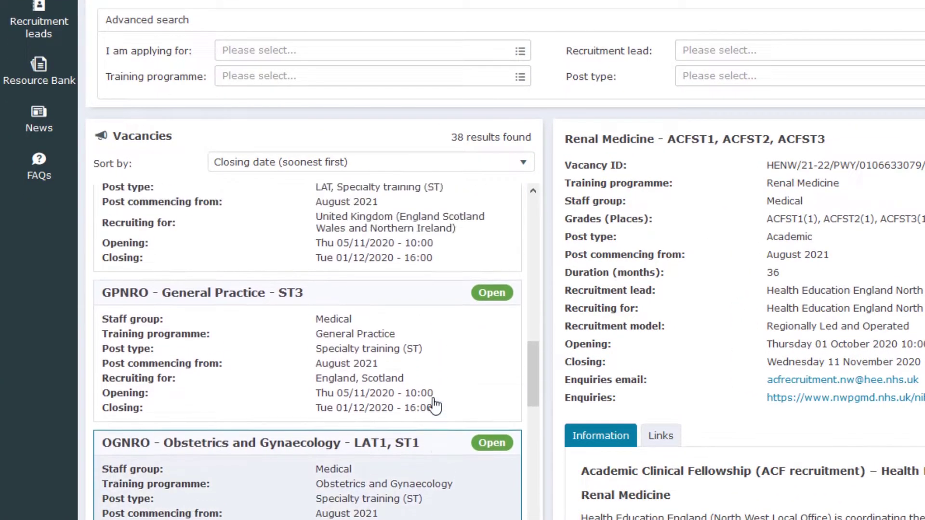
scroll(435, 406, up, 8)
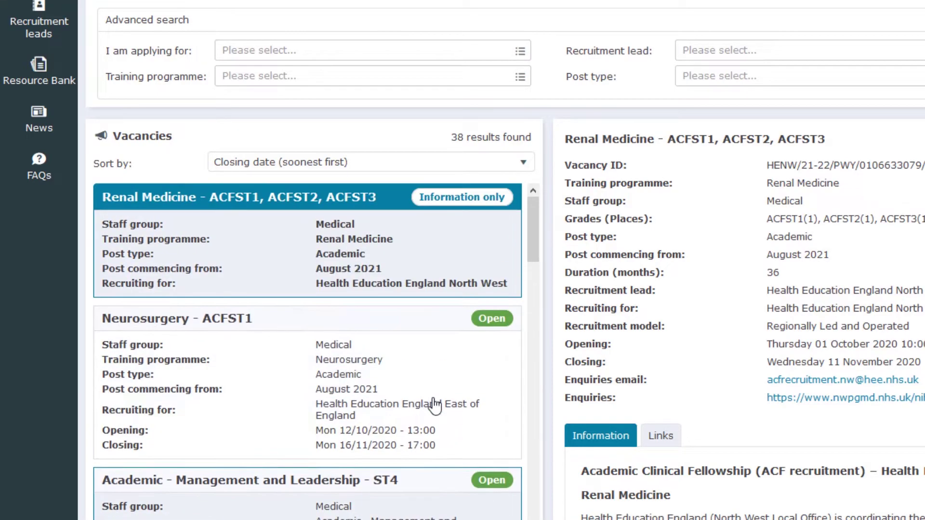
Filter the vacancies by Medical and the Internal Medicine Training programme, and run the search
click(279, 53)
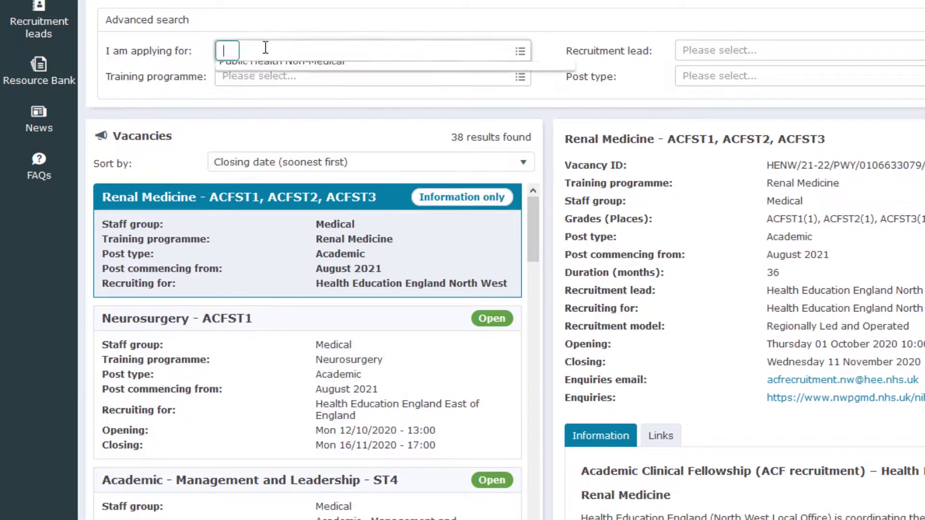
click(262, 70)
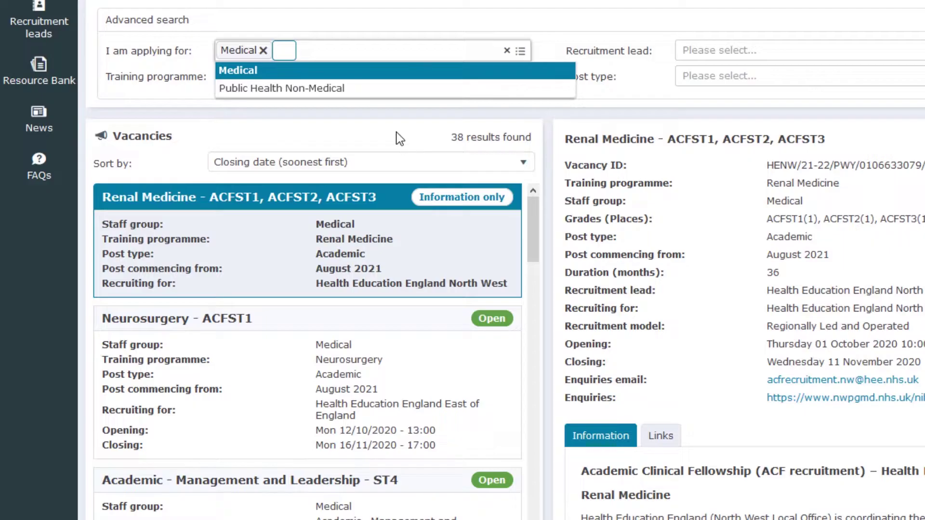
click(345, 96)
click(341, 72)
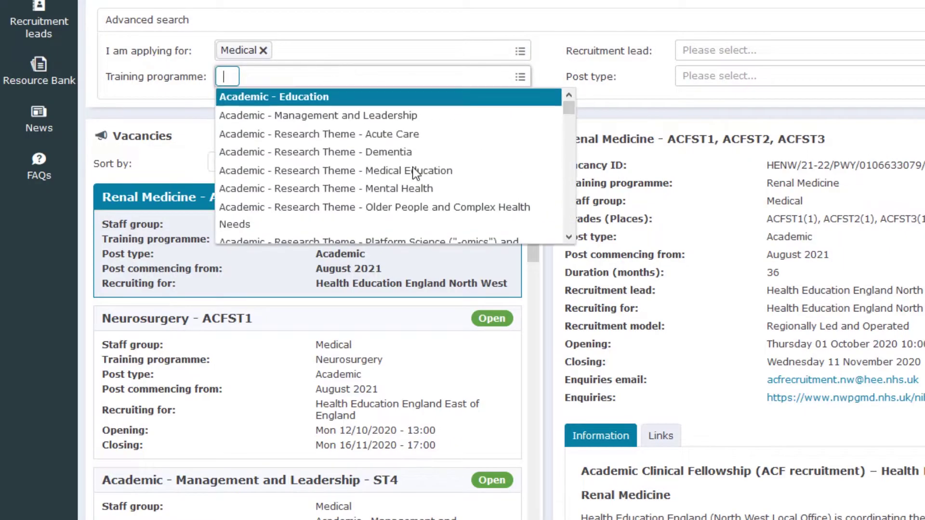
scroll(414, 166, down, 10)
scroll(438, 189, down, 5)
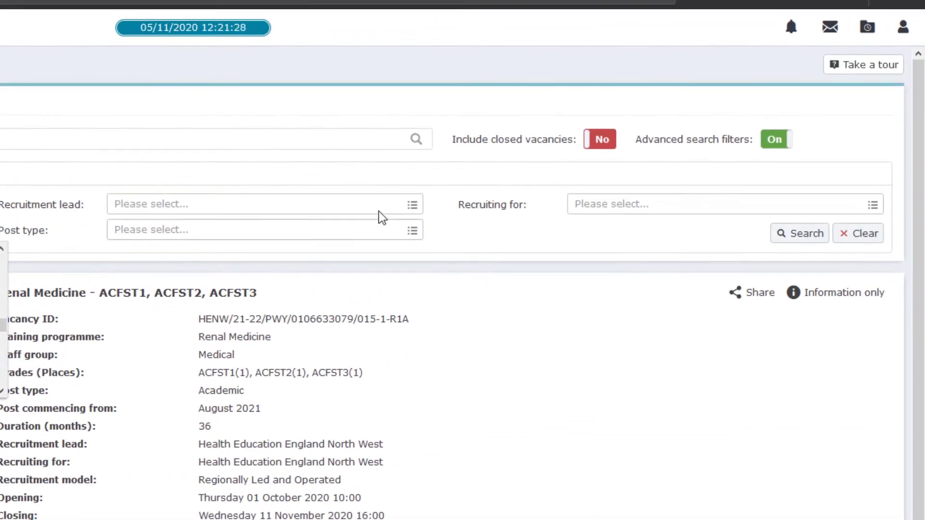
click(803, 236)
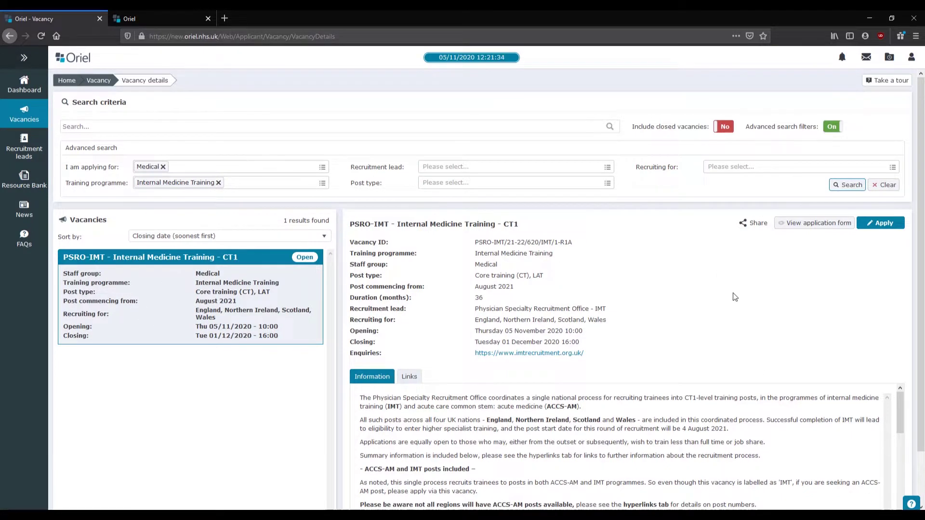
Review the information text and the list of links for the Internal Medicine Training CT1 vacancy
scroll(734, 296, down, 1)
scroll(740, 304, down, 1)
scroll(676, 406, down, 5)
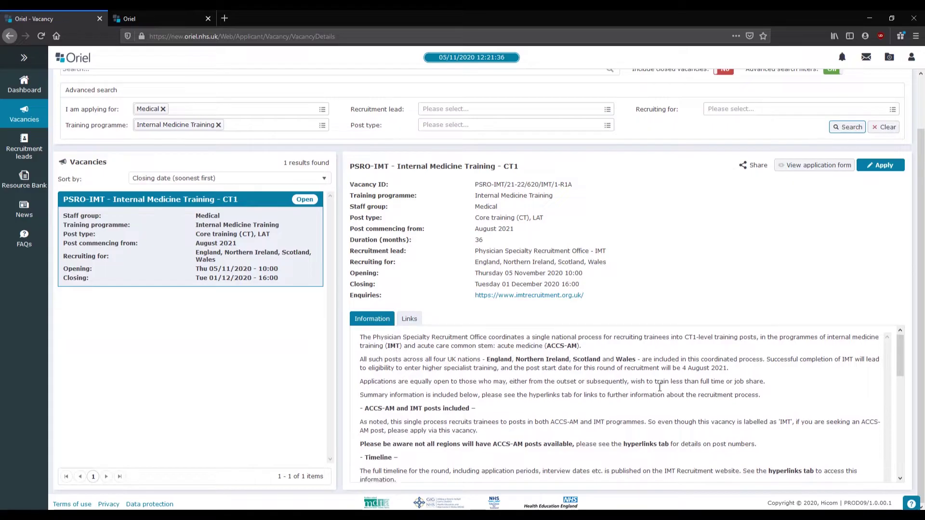
scroll(676, 406, down, 5)
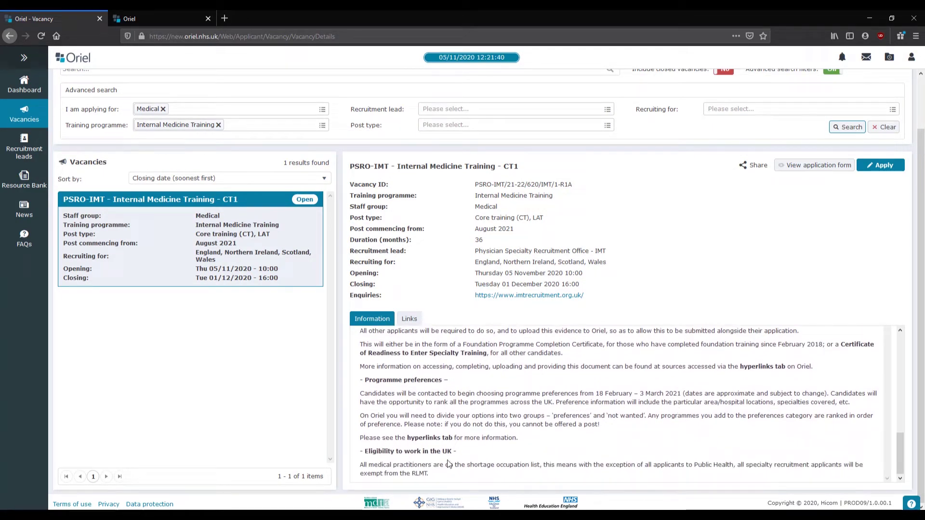
scroll(570, 412, up, 5)
click(405, 320)
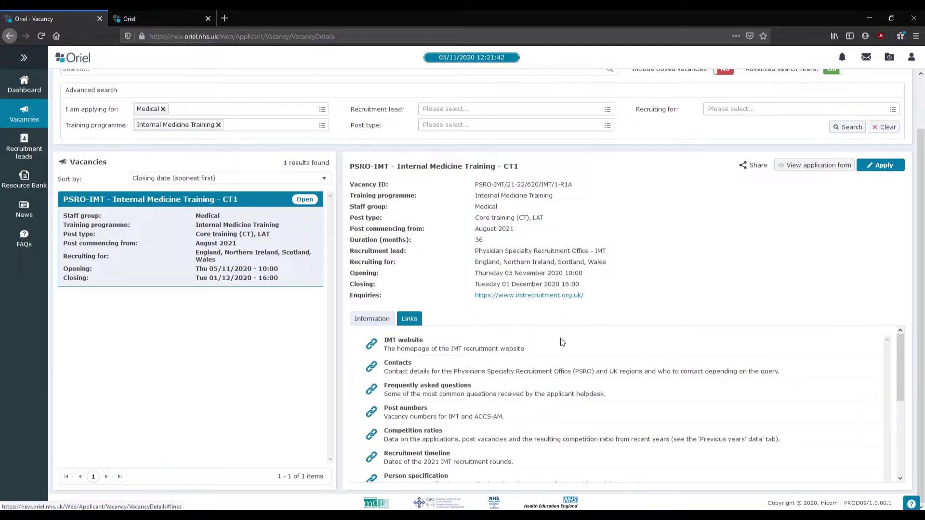
scroll(626, 414, down, 3)
scroll(621, 426, up, 4)
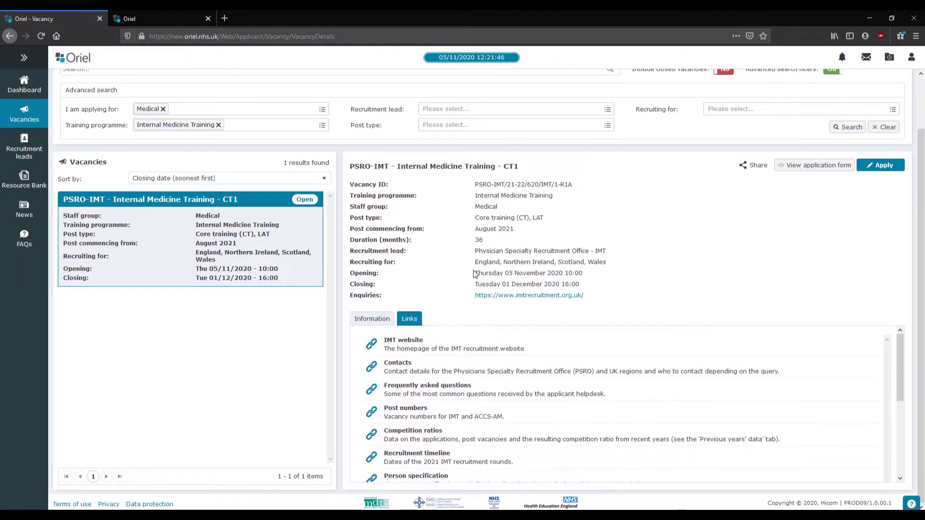
scroll(636, 260, up, 2)
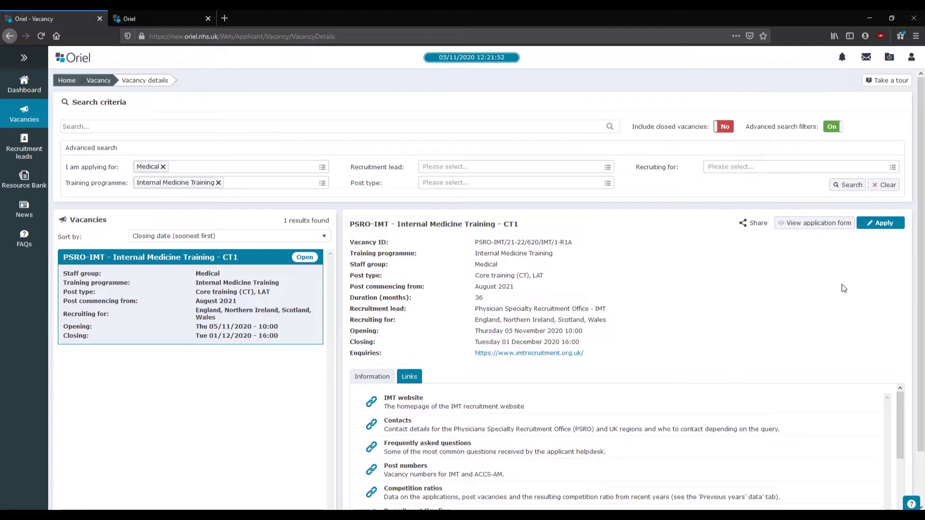
Start an application for the vacancy, answer Yes to having a National Insurance Number and enter that number
click(884, 223)
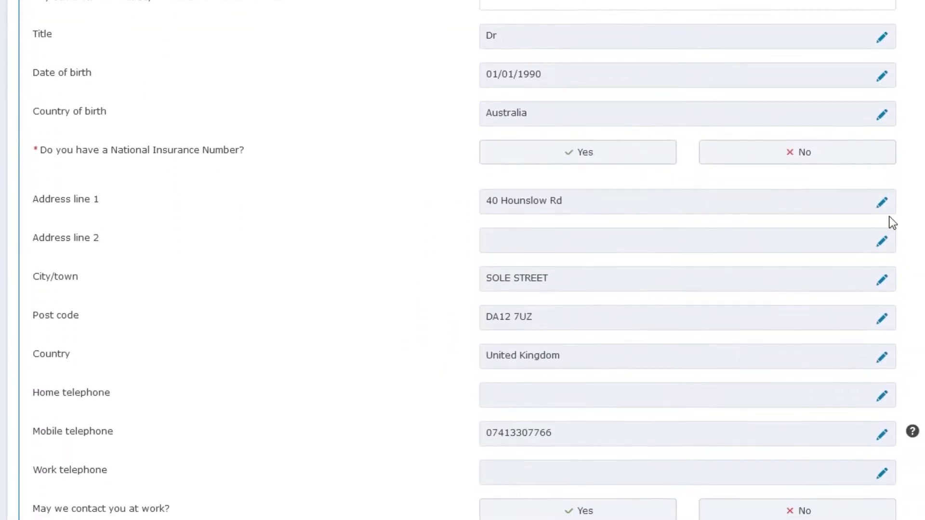
click(622, 163)
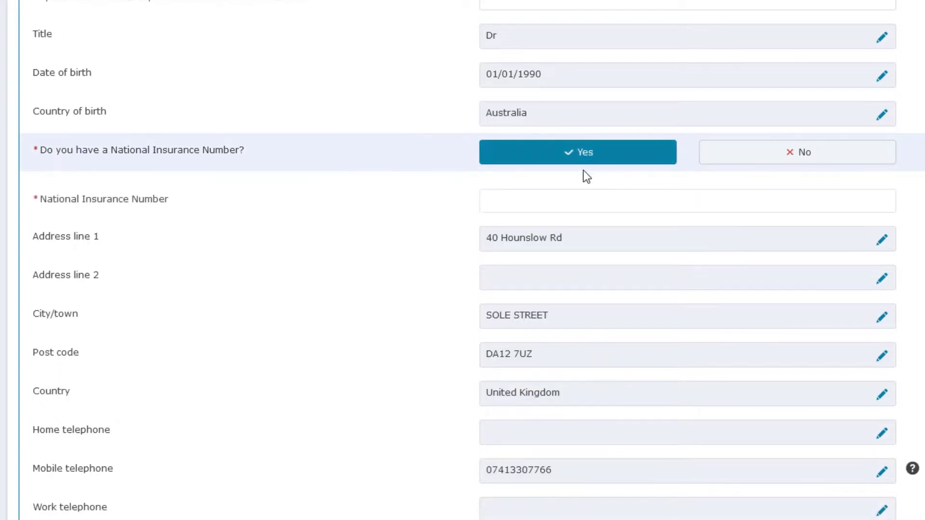
click(533, 206)
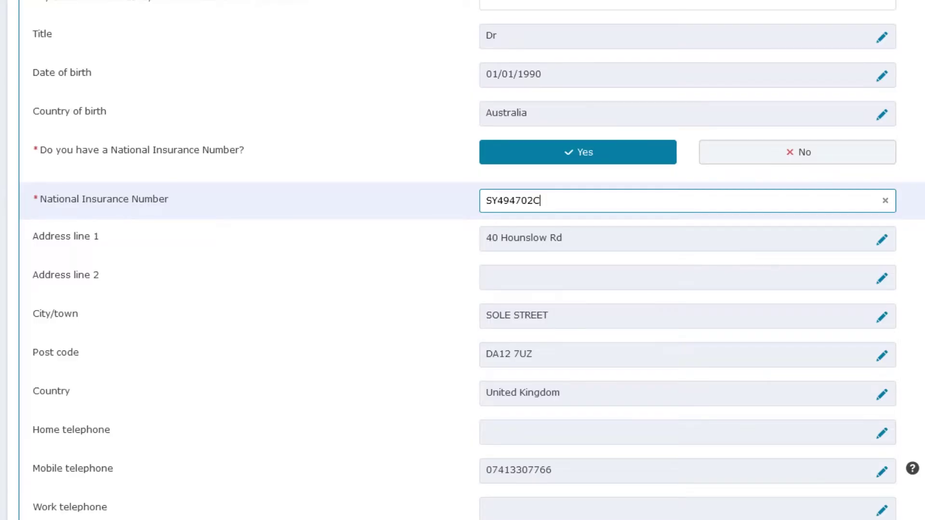
Answer Yes to being contacted at work and review the personal contact details
scroll(463, 260, down, 4)
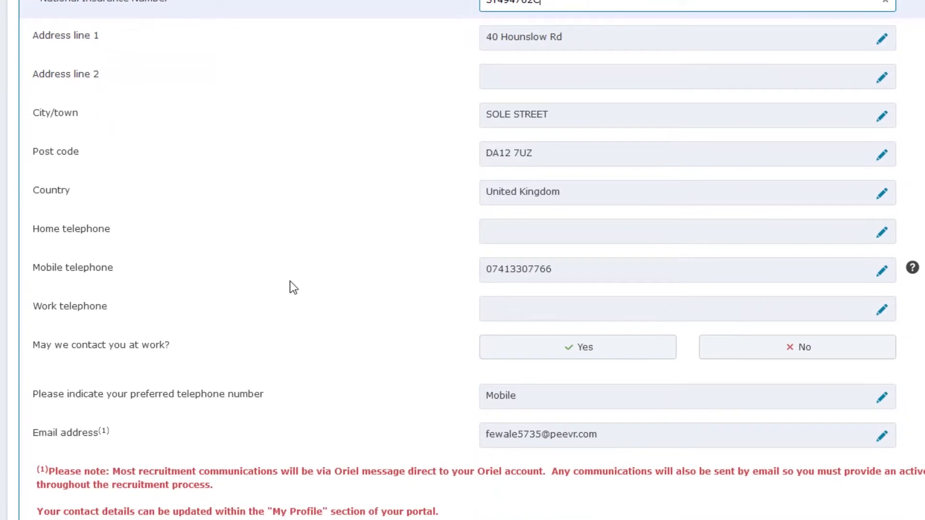
click(613, 359)
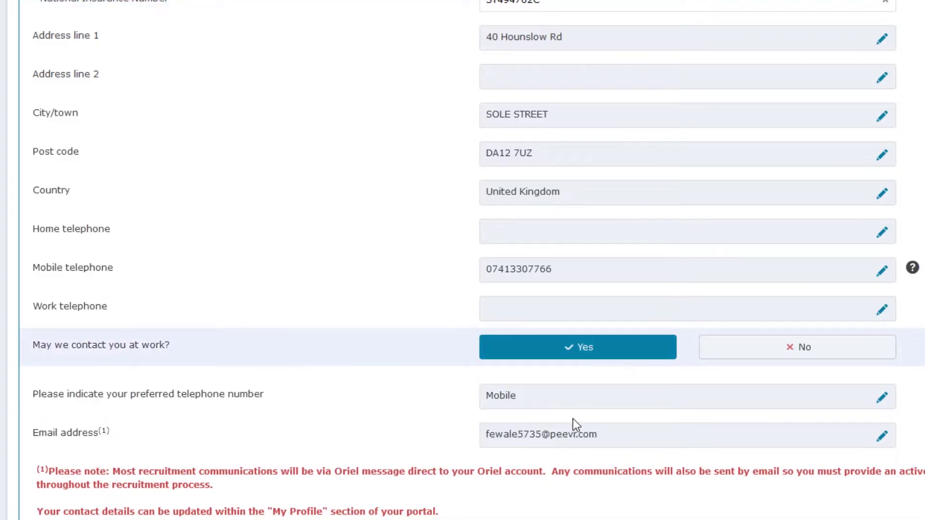
scroll(378, 380, up, 9)
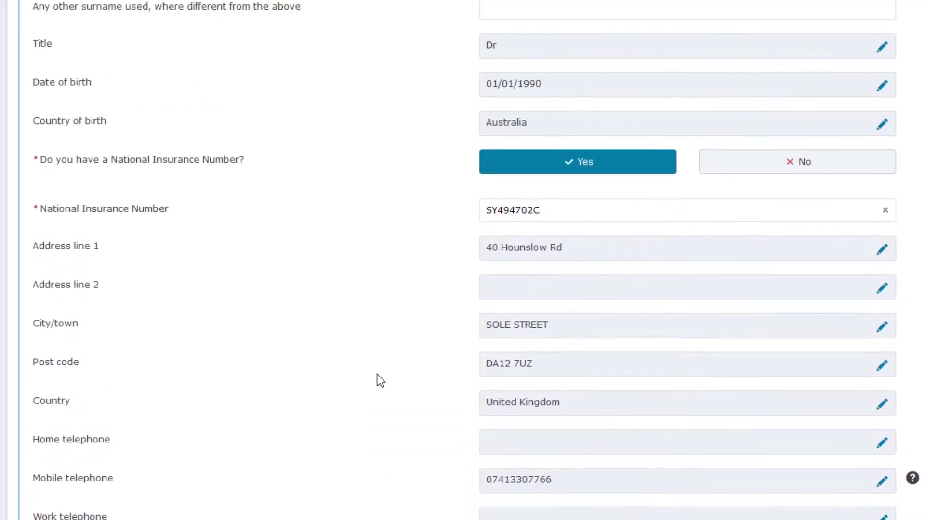
scroll(379, 380, down, 14)
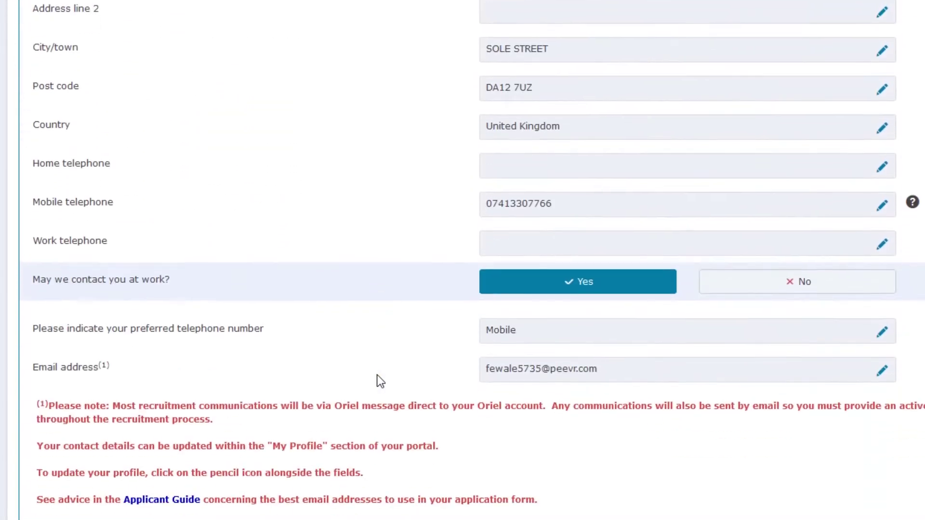
Set the nationality to Australia and answer No to being a UK national and to being an EU, EEA or Swiss national
scroll(169, 482, down, 3)
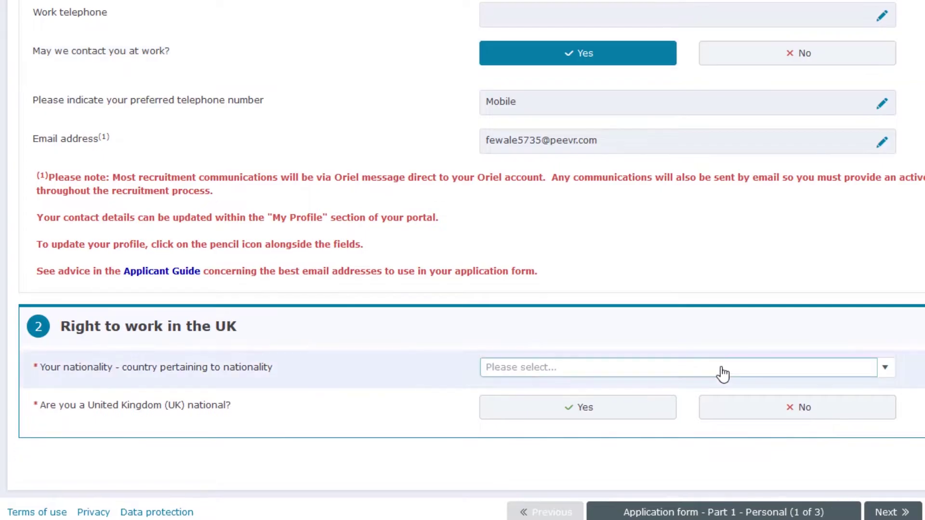
click(722, 369)
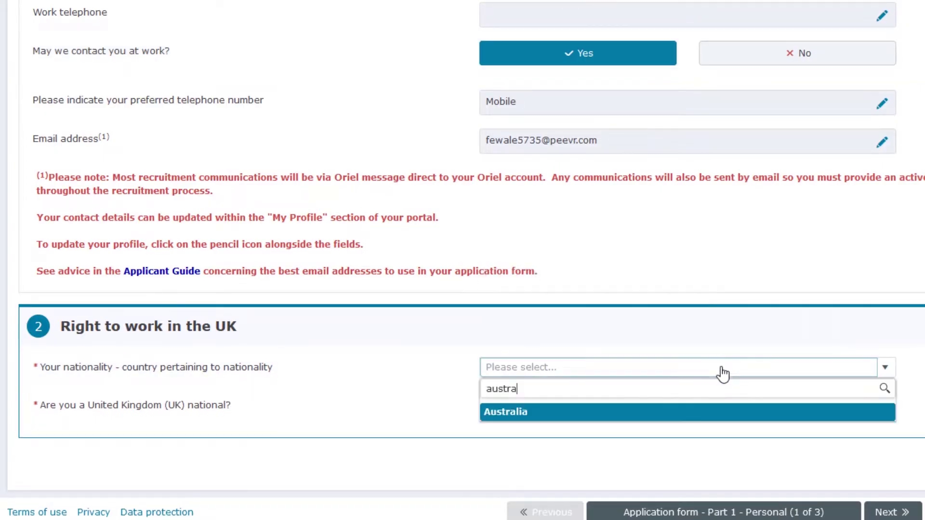
click(648, 414)
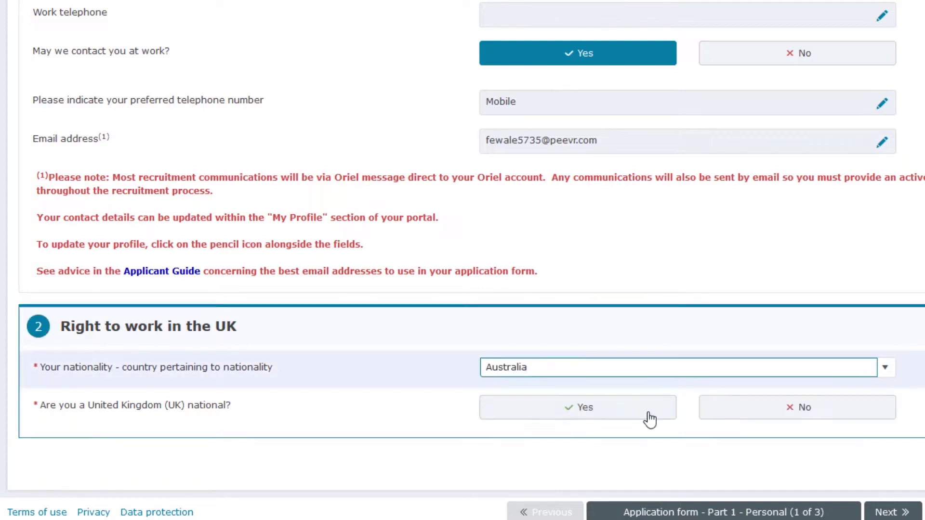
click(846, 416)
scroll(543, 361, down, 1)
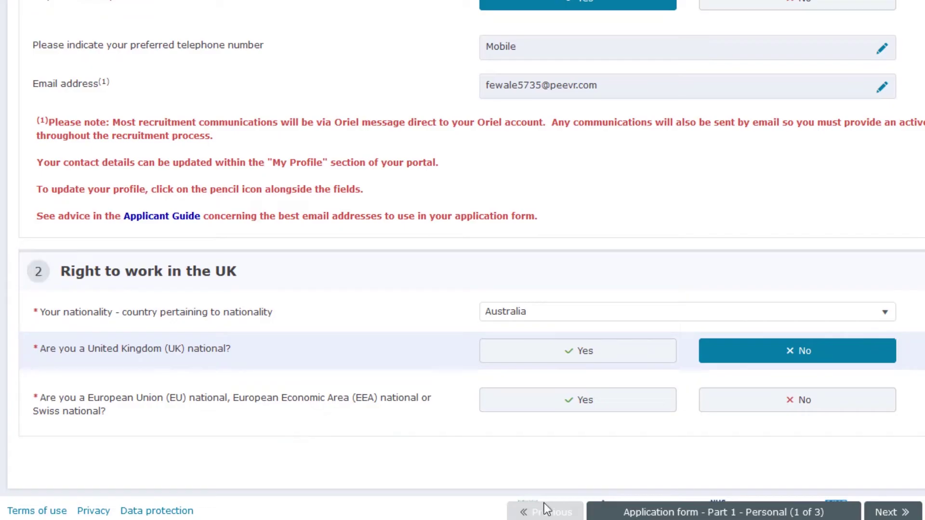
click(860, 406)
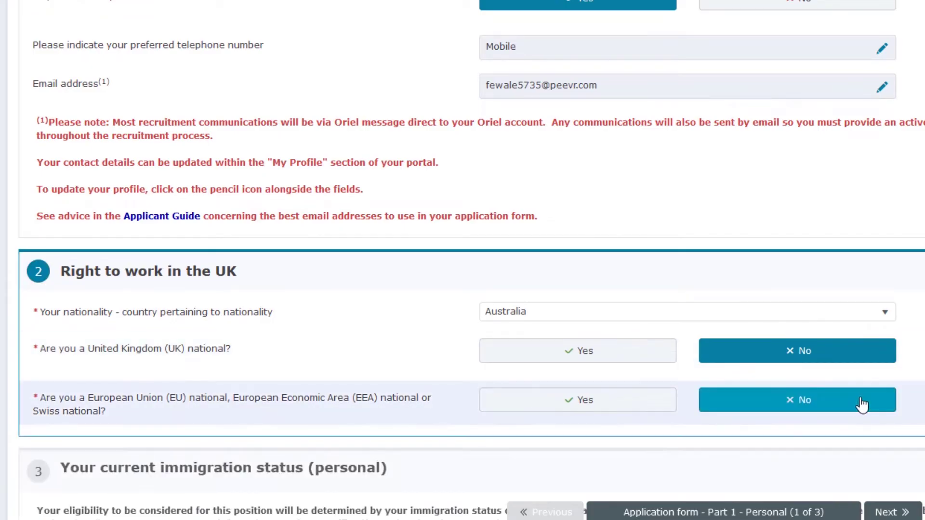
Set the current immigration status to Tier 2, specify Tier 2 (General), and answer No to the current post being in training
scroll(860, 406, down, 4)
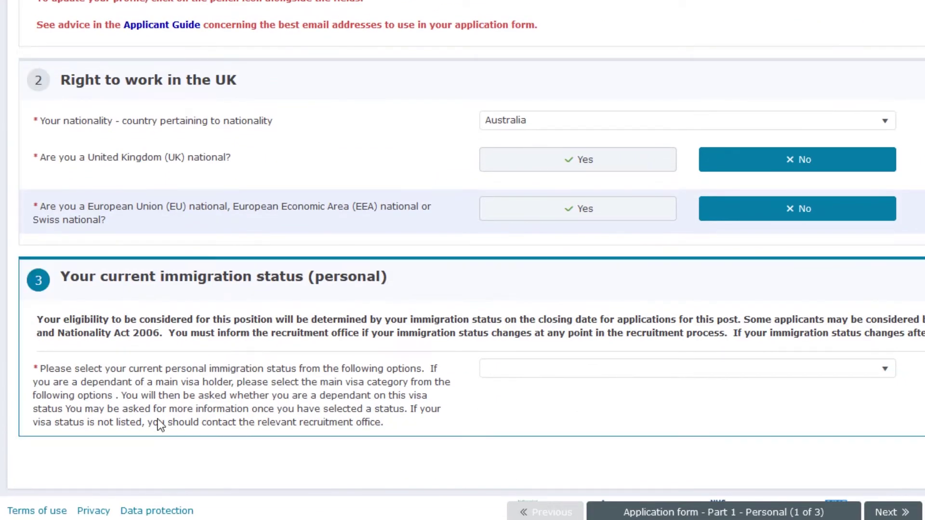
click(735, 370)
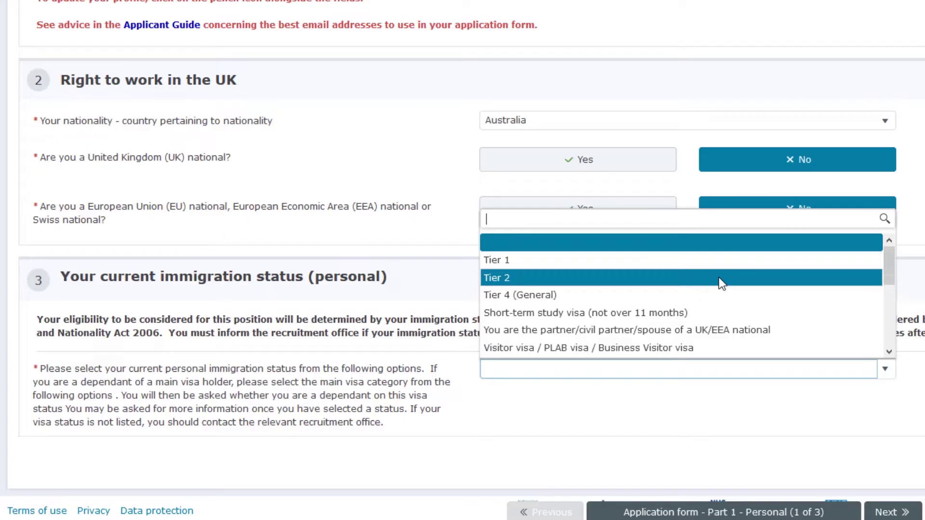
click(719, 278)
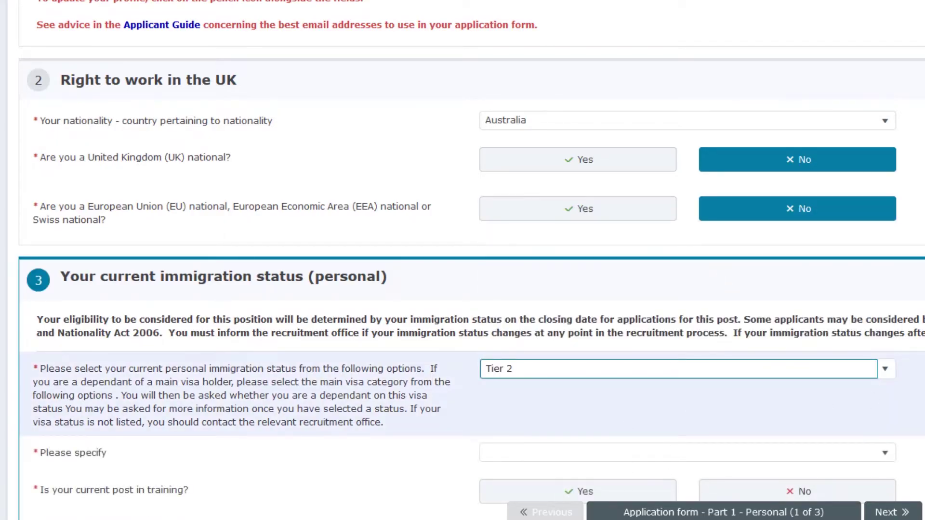
scroll(462, 260, down, 4)
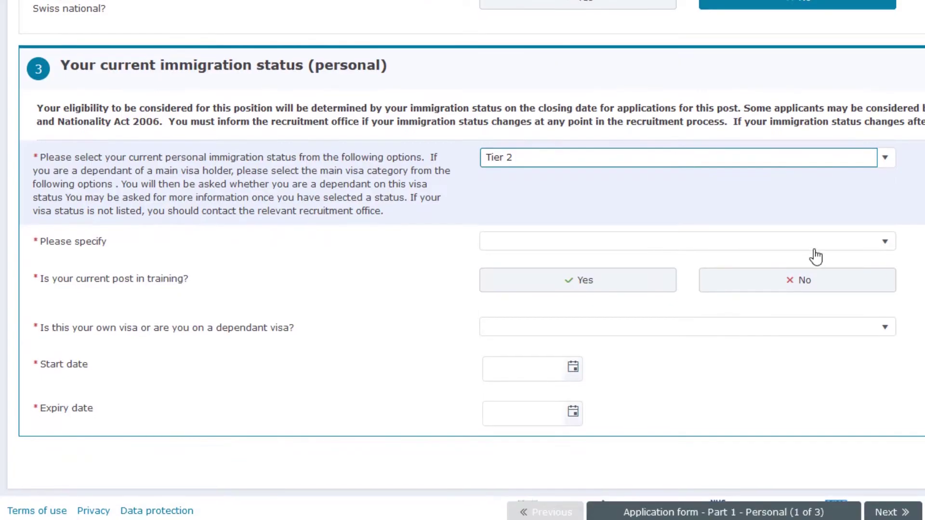
click(758, 246)
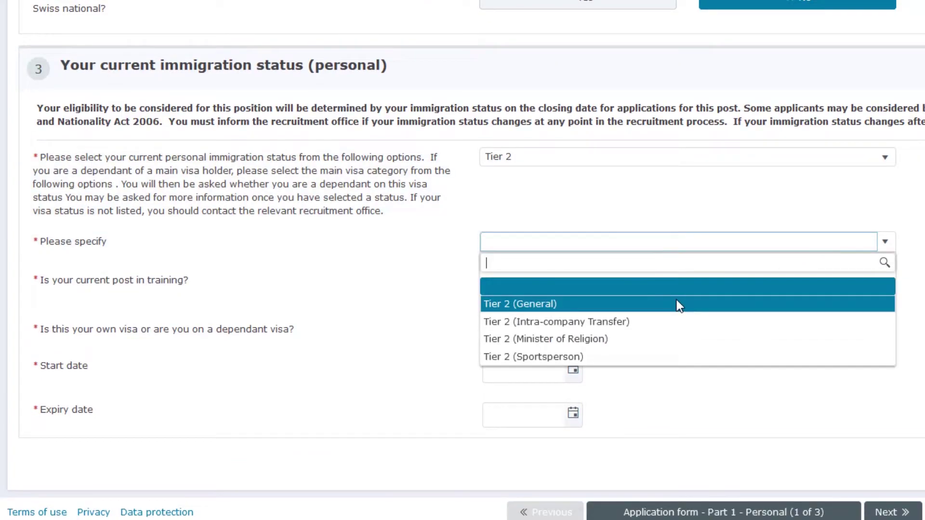
click(676, 304)
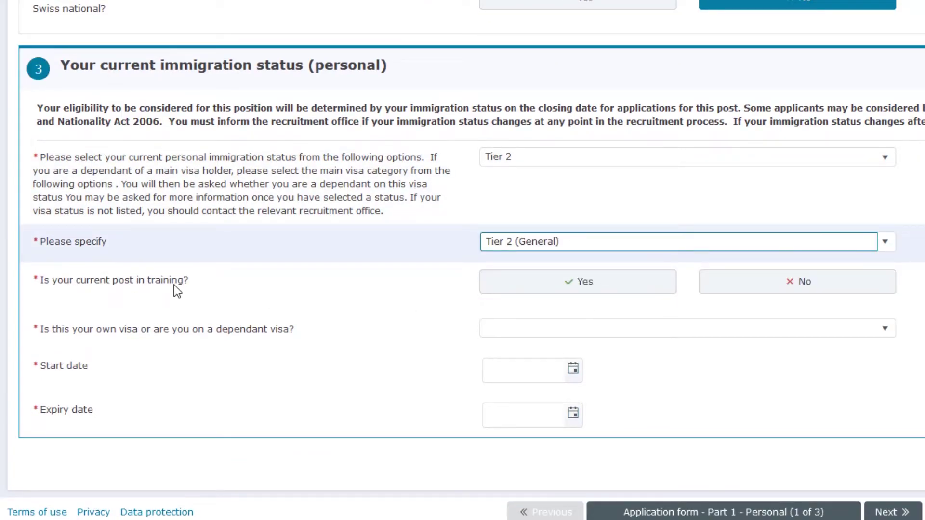
click(728, 279)
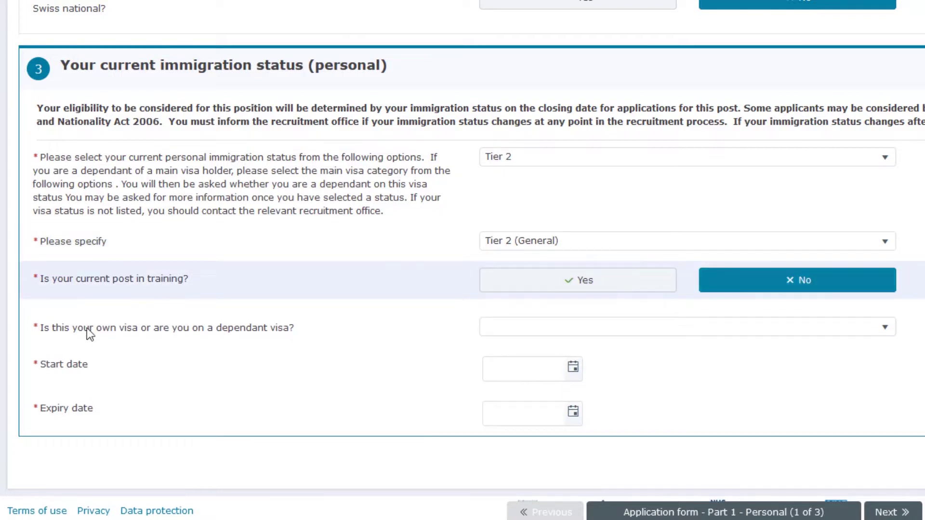
Answer the visa ownership question with "Yes, this is my own visa" and go to the sponsoring organisation field
click(650, 333)
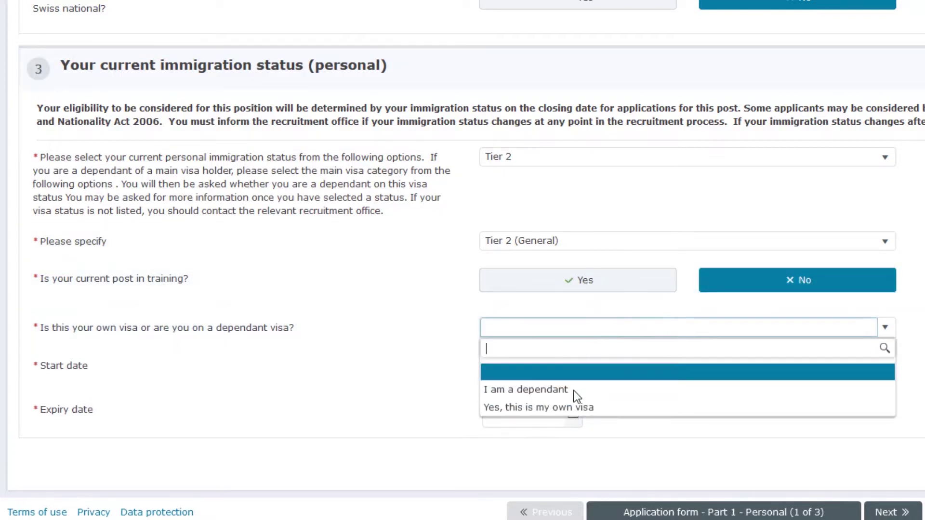
click(648, 409)
click(647, 408)
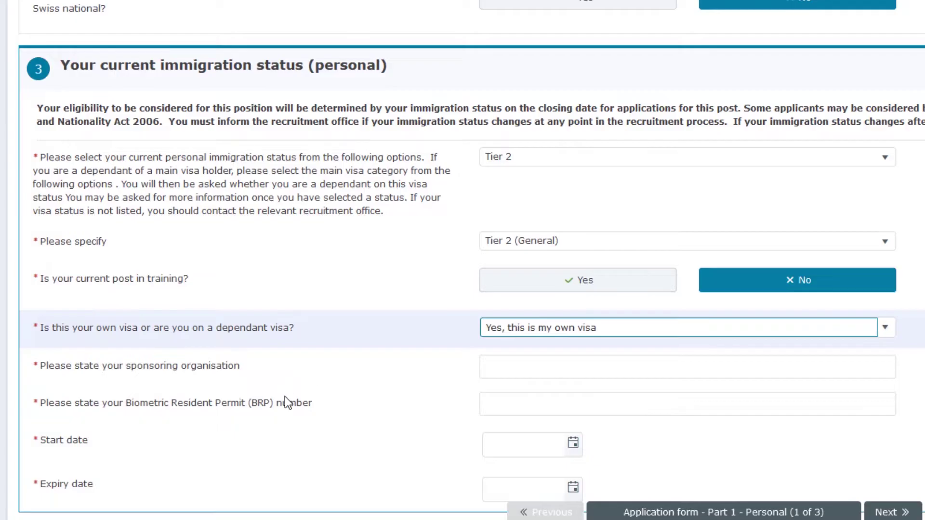
scroll(293, 429, down, 2)
click(587, 291)
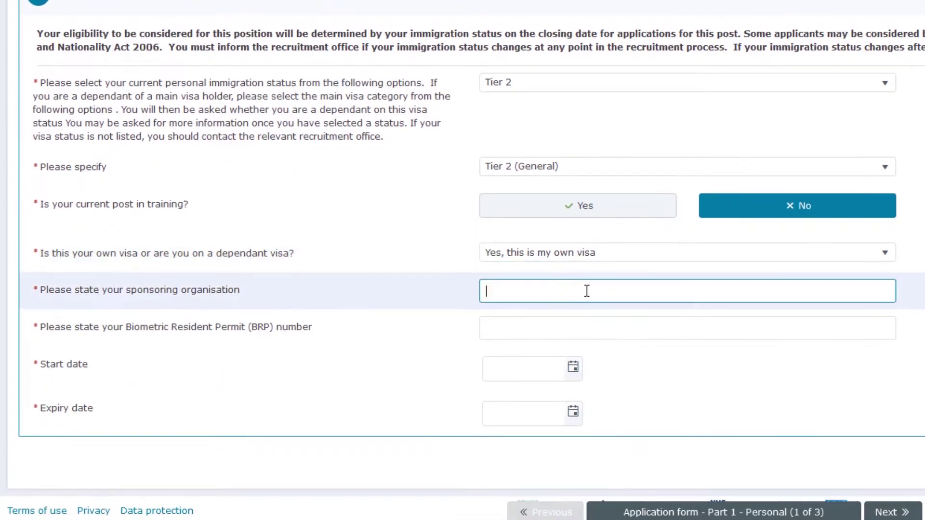
Try the dependant visa answer with "No, it does not state those restrictions", and switch back to the own-visa answer
click(808, 262)
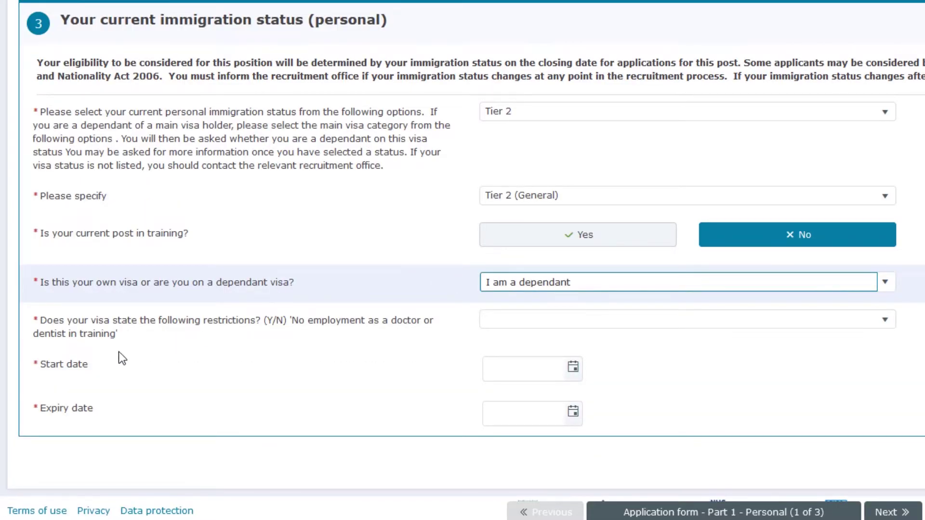
click(609, 329)
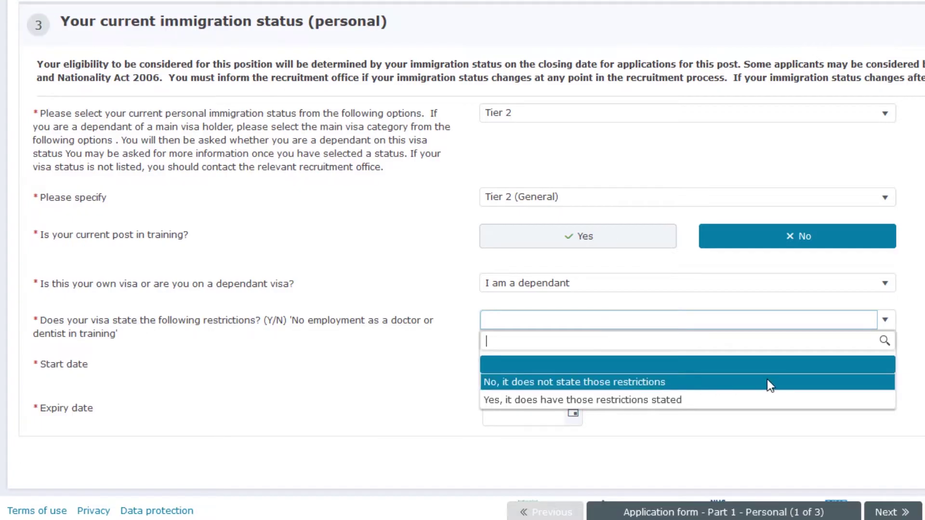
click(770, 386)
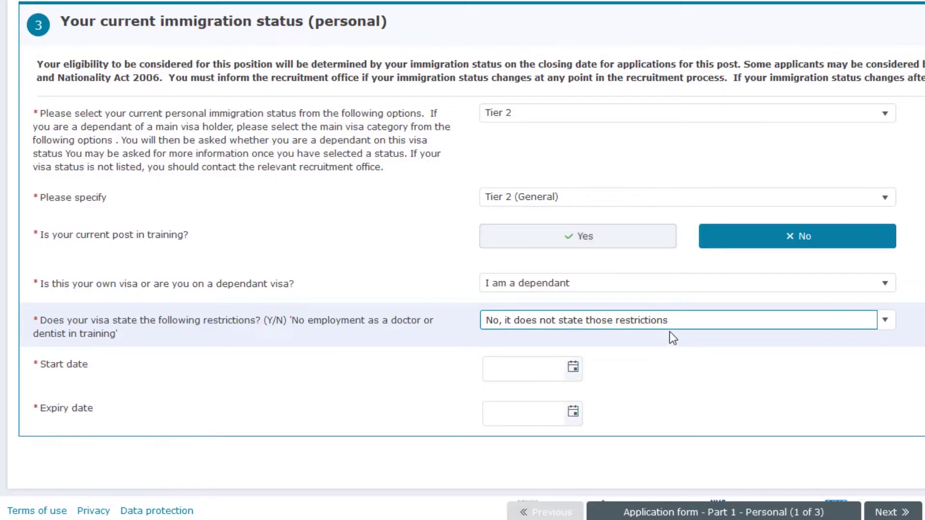
click(588, 331)
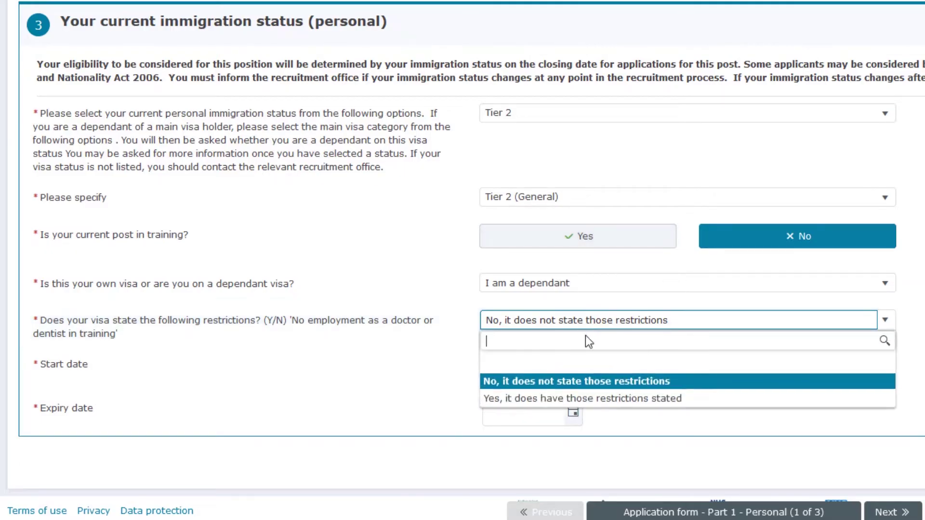
click(634, 288)
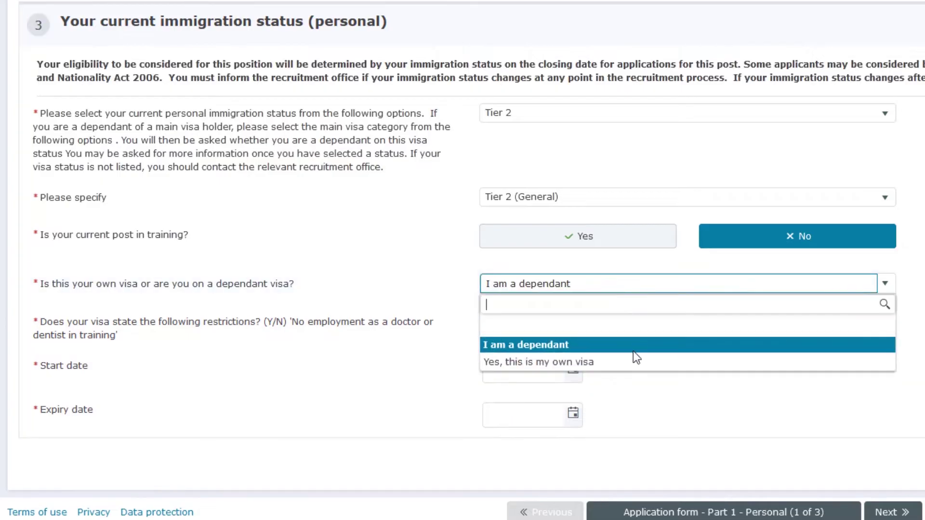
click(685, 362)
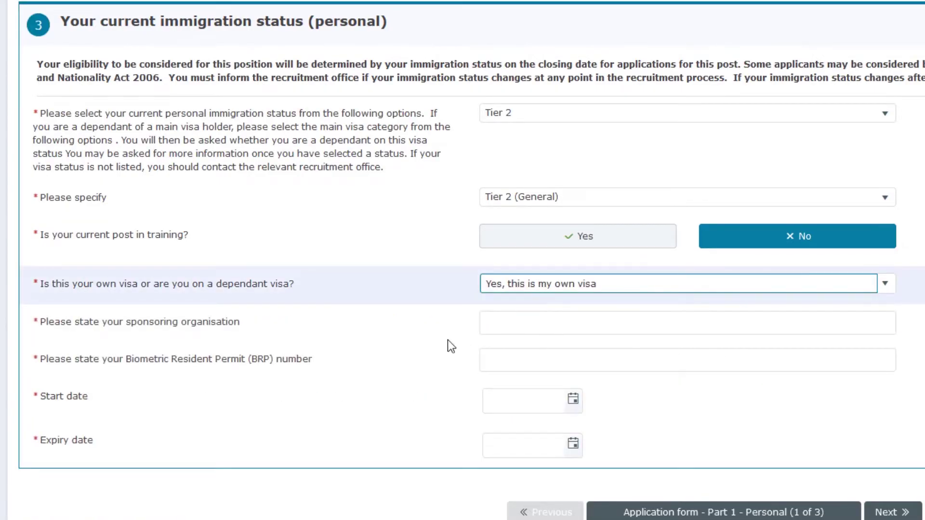
Enter north devon NHS foundation trust as sponsor, the BRP number, start date 21/10/2019 and expiry date 21/10/2021, and continue to the next page
click(530, 318)
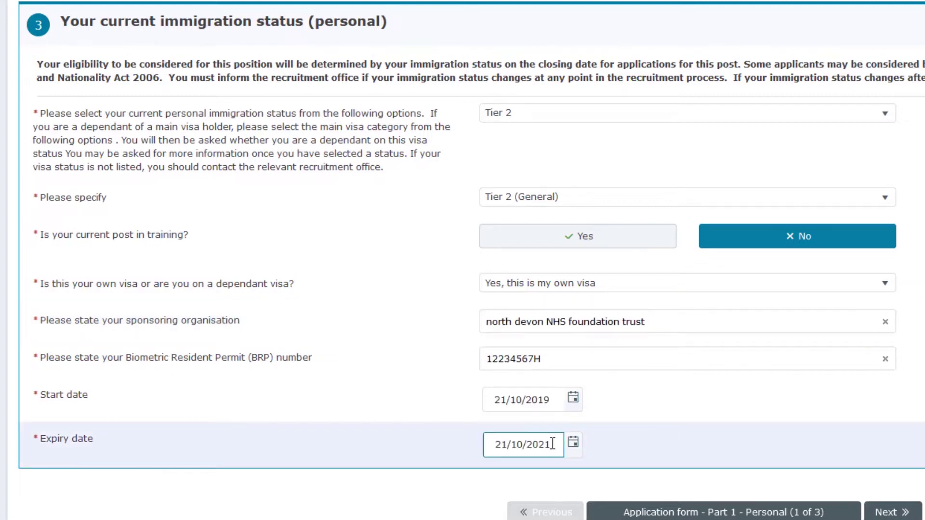
scroll(714, 414, down, 1)
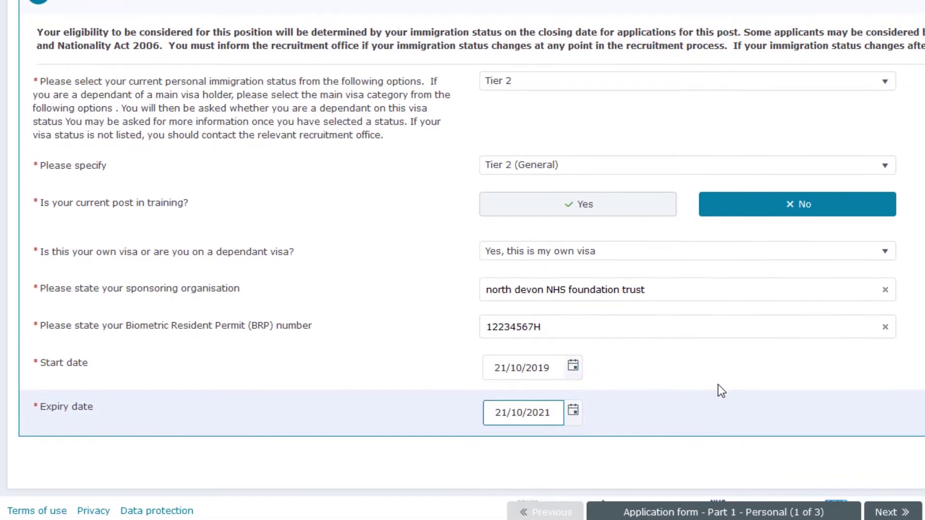
click(891, 514)
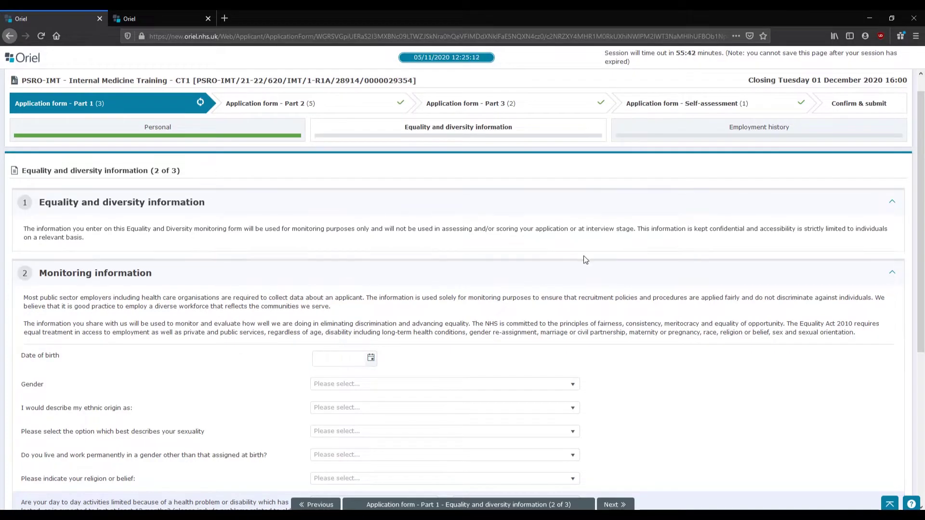
Look over and collapse the monitoring information and Northern Ireland sections, and continue to the employment history page
scroll(771, 313, down, 3)
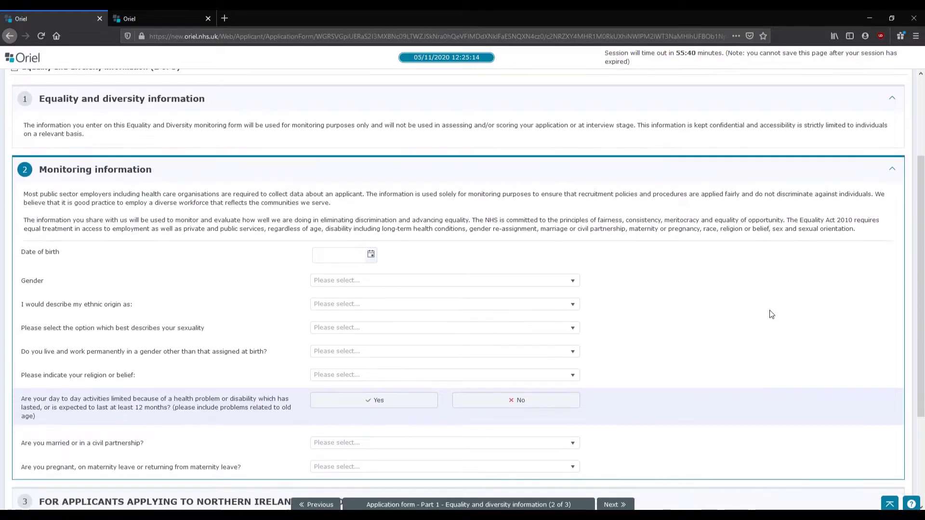
click(892, 185)
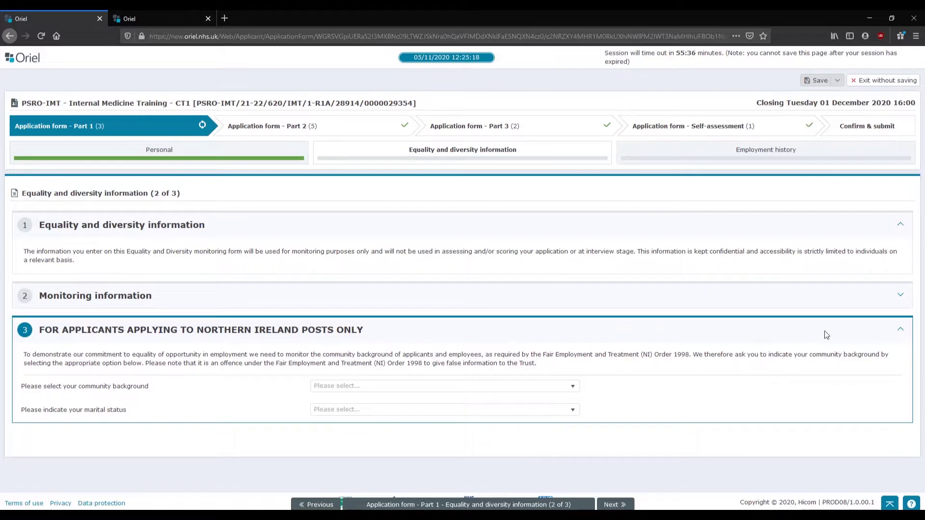
click(902, 331)
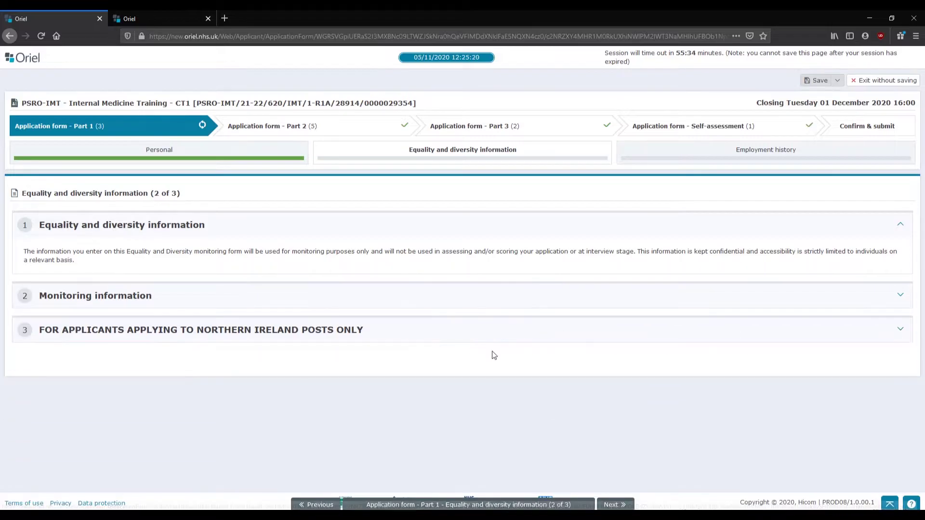
click(627, 504)
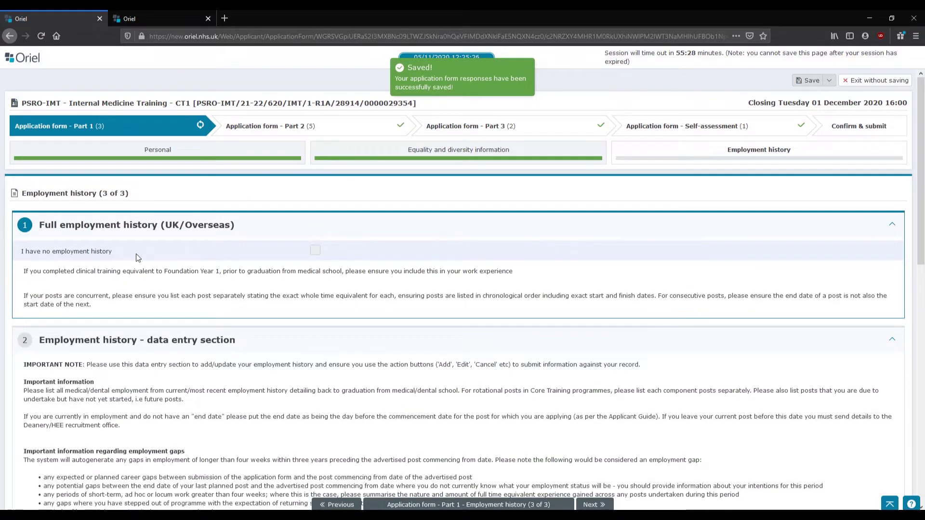
Try the "I have no employment history" option, clear it again and read the instructions in the data entry section
click(316, 250)
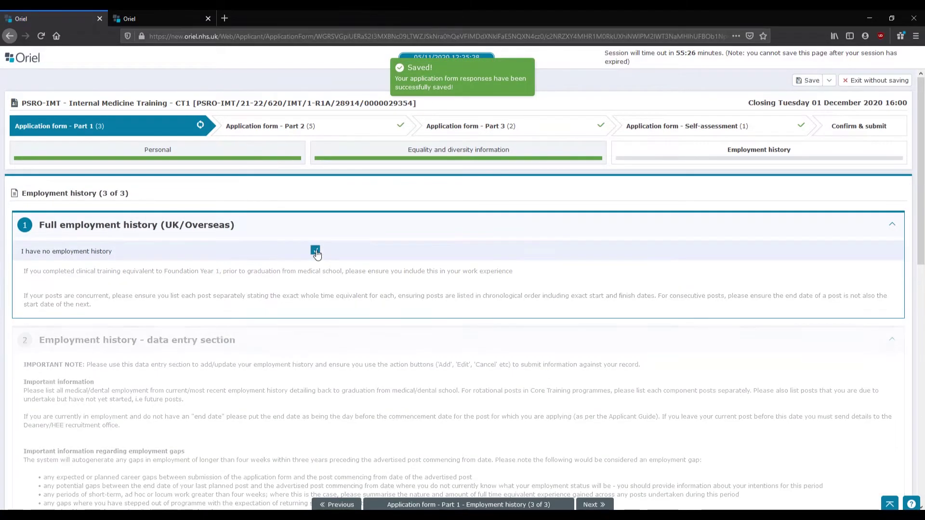
click(315, 250)
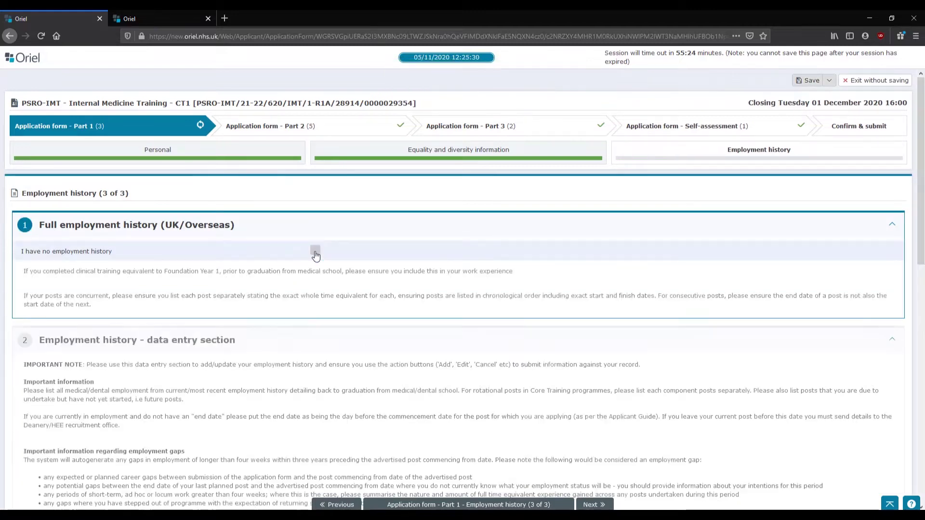
scroll(682, 297, down, 3)
scroll(682, 298, down, 5)
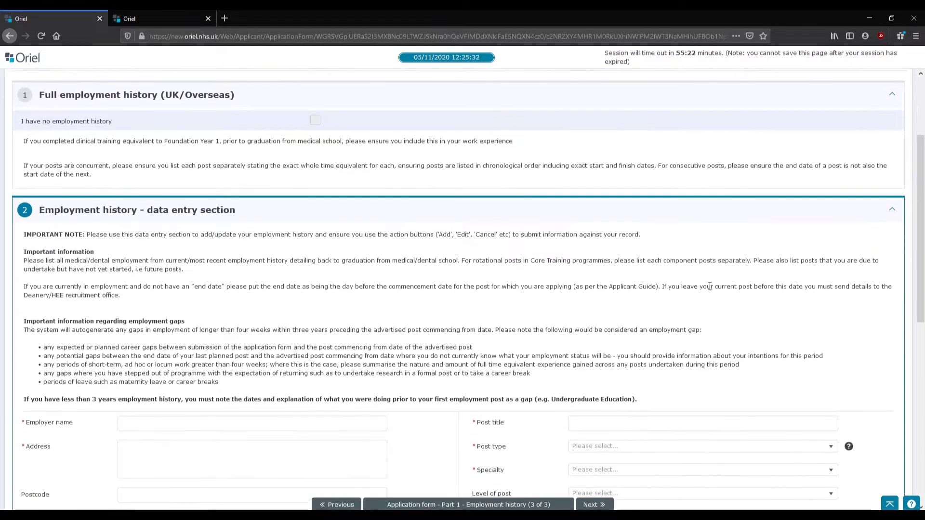
Look over the employer name, address, start date and end date fields in the employment history data entry section
scroll(706, 294, down, 1)
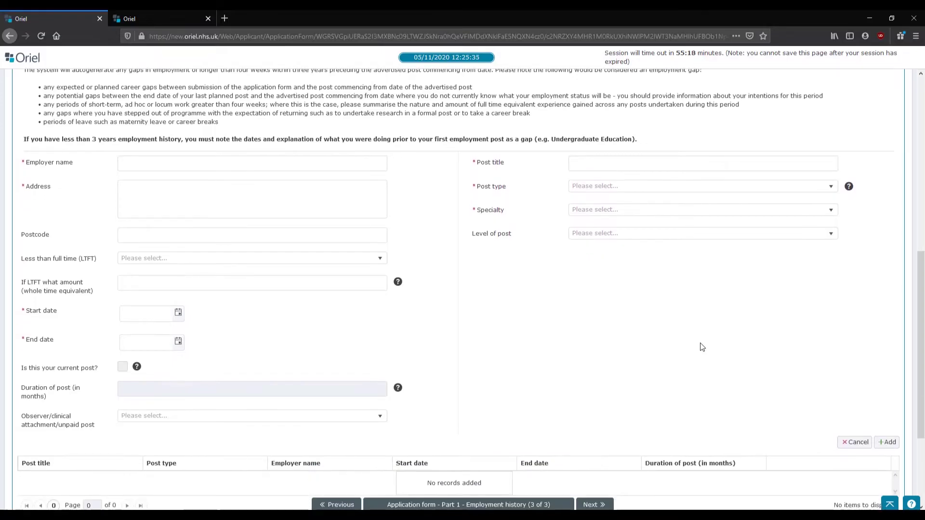
click(153, 163)
click(150, 188)
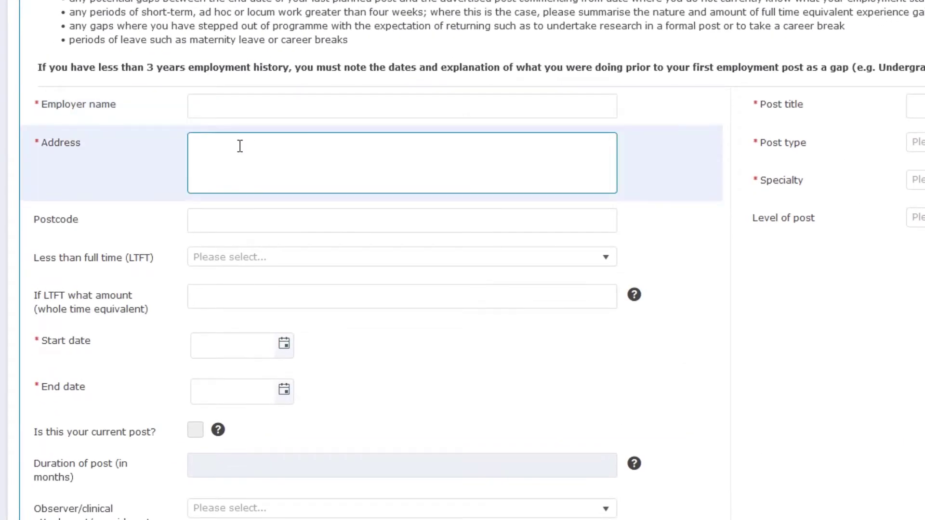
click(288, 348)
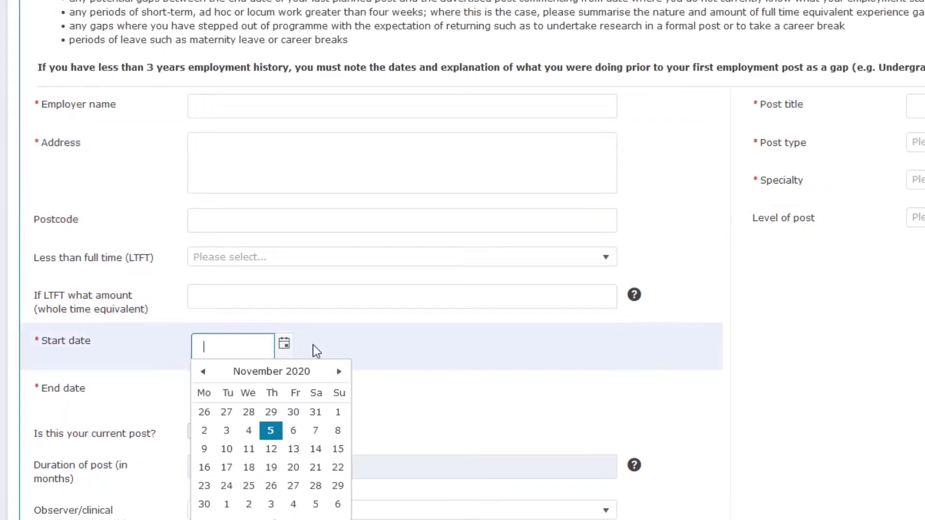
click(284, 352)
click(284, 389)
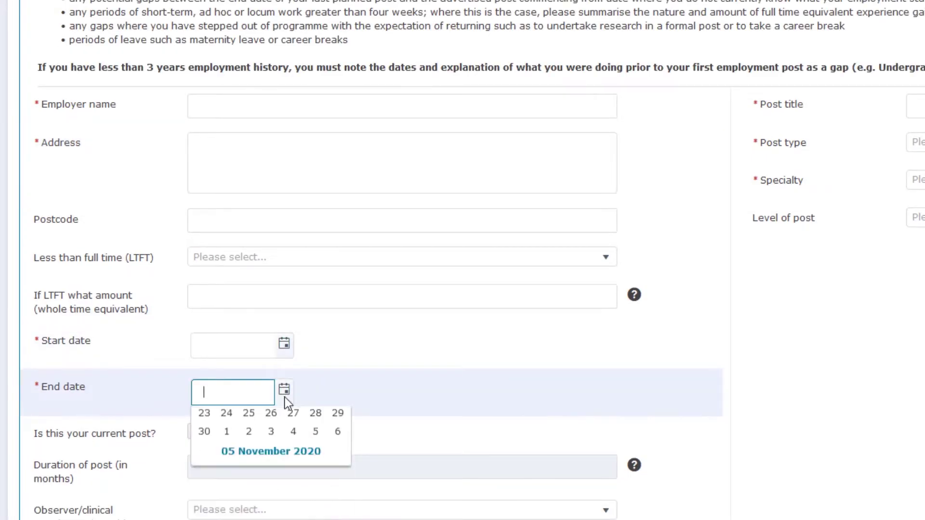
click(283, 389)
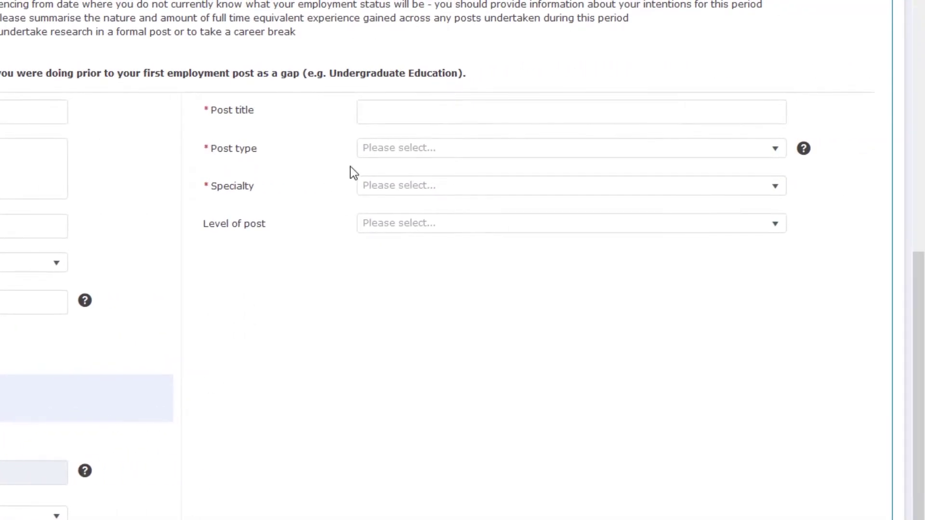
Examine the post title field and the available options for post type, specialty and level of post without selecting any
click(440, 111)
click(760, 155)
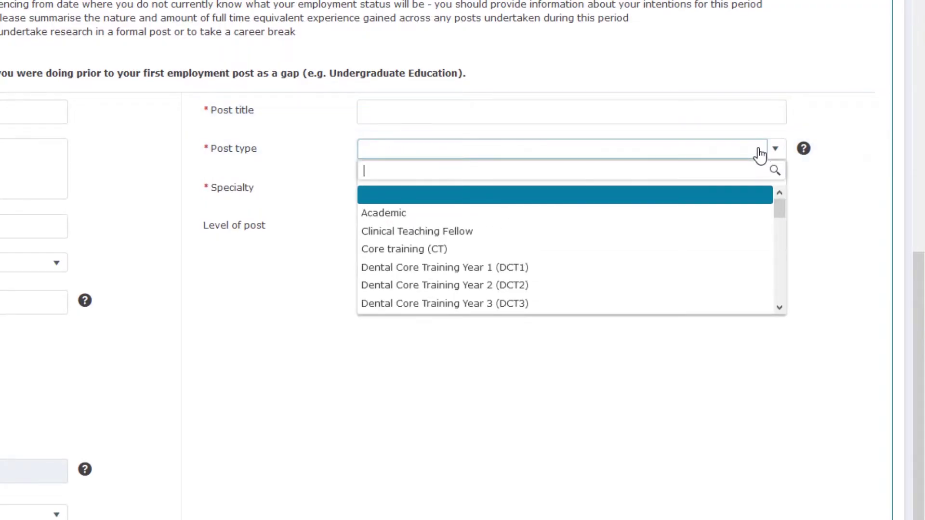
key(Escape)
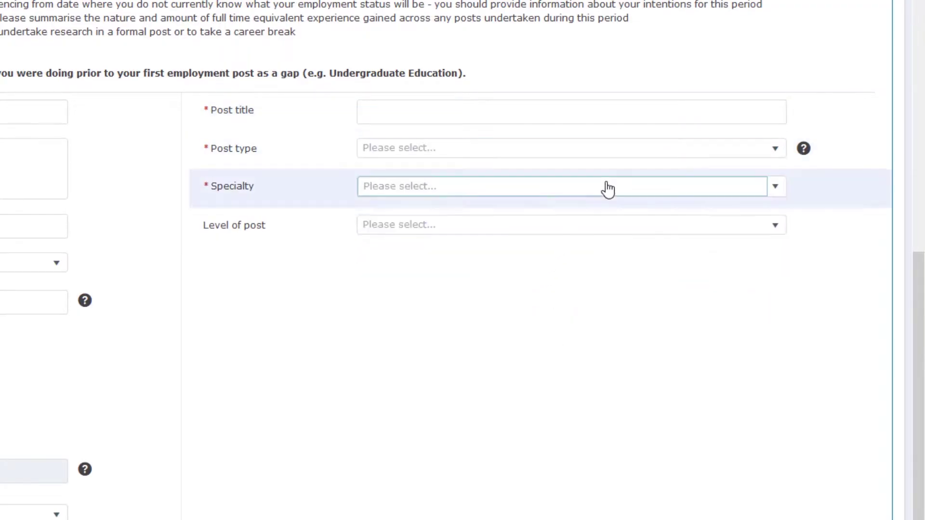
click(605, 186)
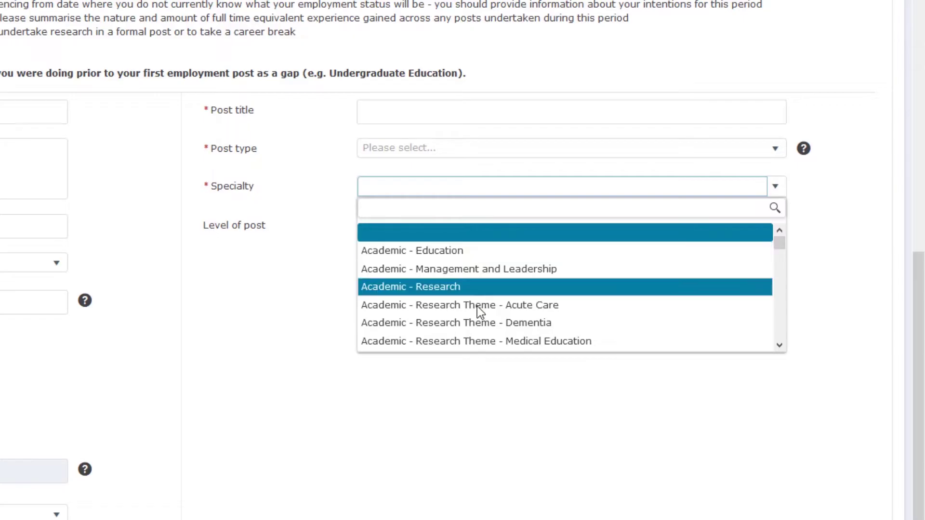
click(301, 340)
click(472, 226)
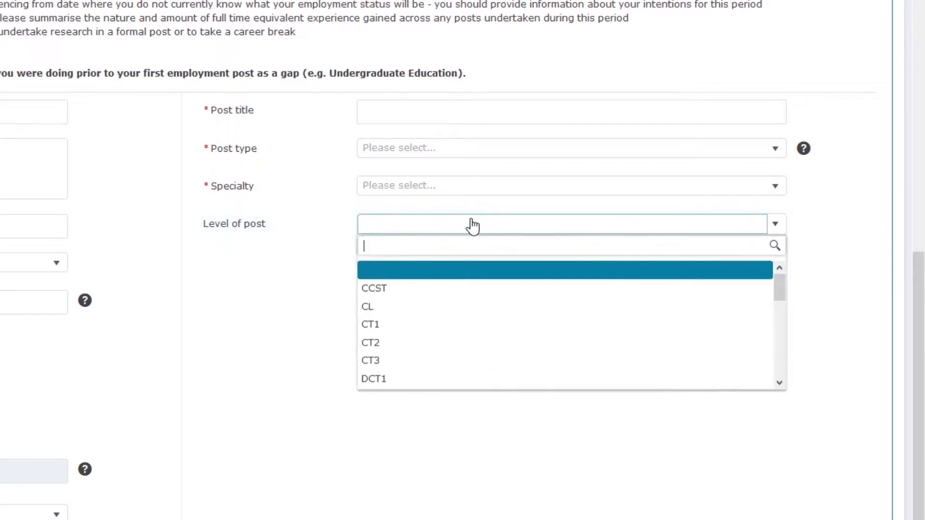
click(469, 227)
Review the additional employment gaps section and read the note for applicants with less than 3 years of employment history
scroll(99, 308, down, 5)
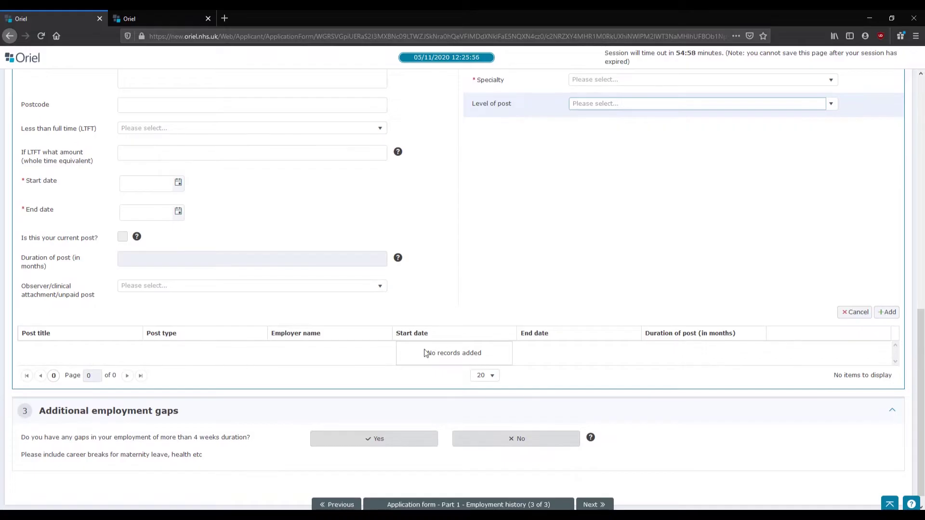
scroll(159, 409, down, 1)
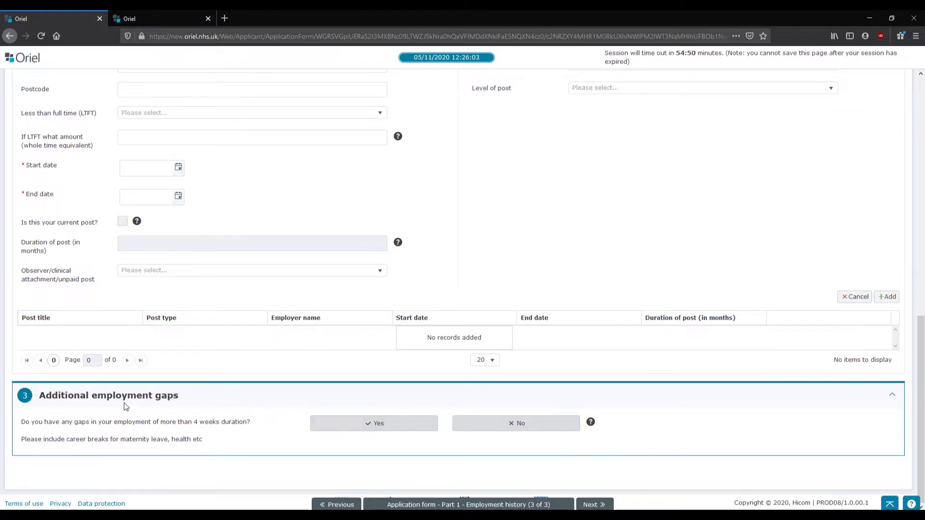
scroll(540, 250, up, 1)
scroll(539, 250, up, 2)
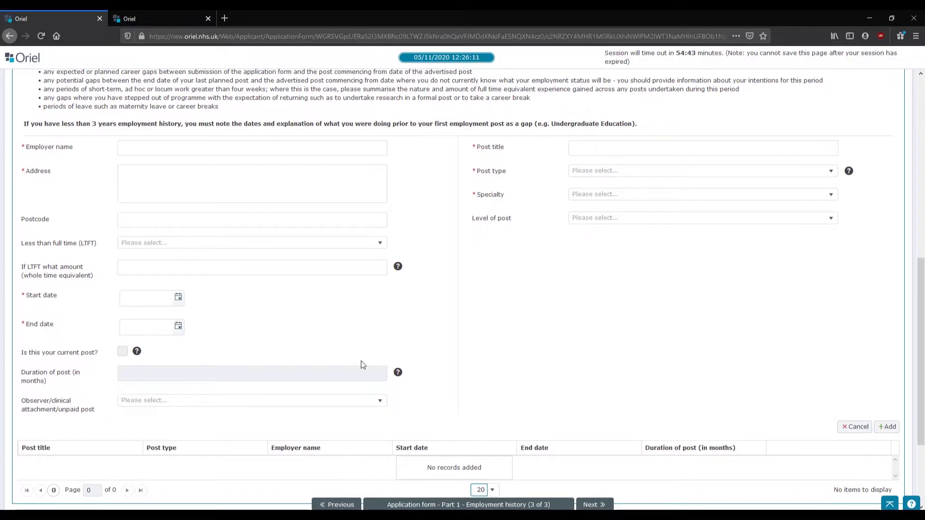
drag(26, 123, 475, 132)
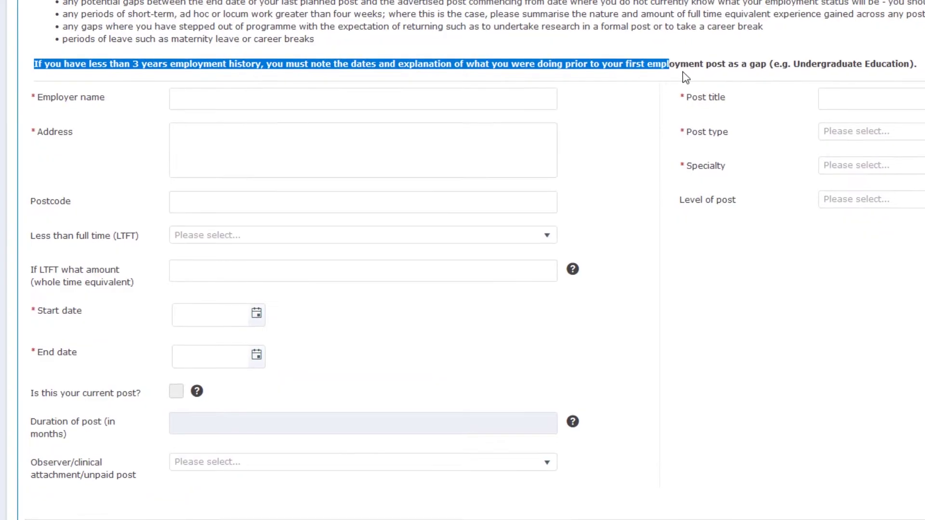
drag(686, 78, 909, 67)
click(922, 255)
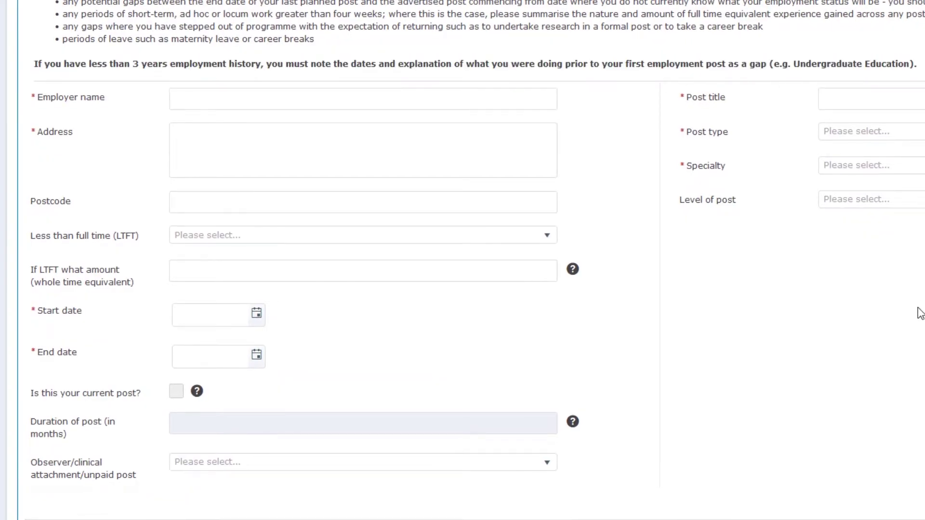
Mark "I have no employment history" and continue to the training history page of Part 2
scroll(920, 313, up, 8)
click(453, 36)
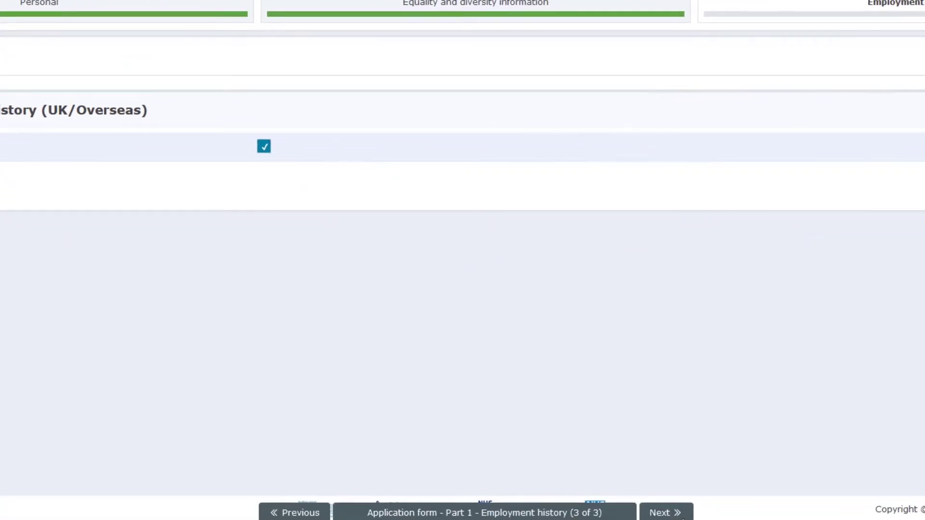
click(666, 513)
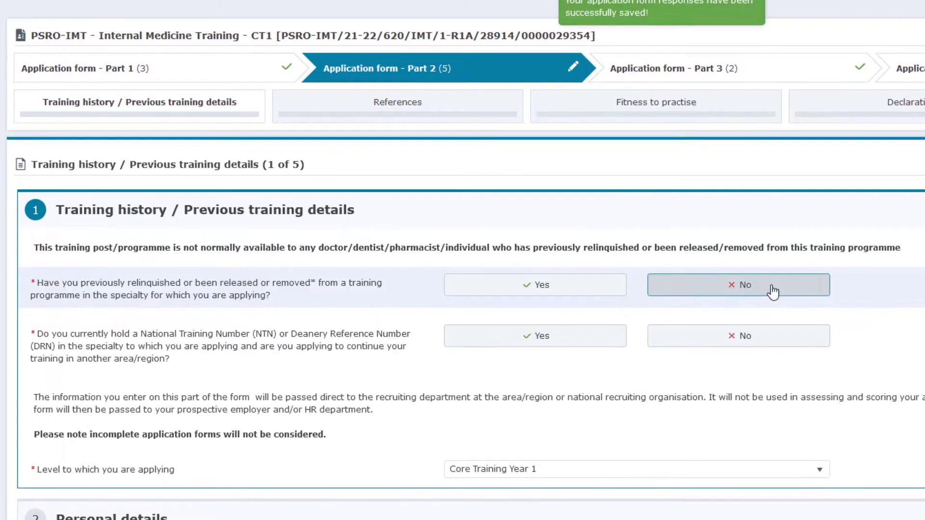
Answer No to the question on relinquishing or being removed from training and to both questions on holding an NTN or DRN
click(698, 289)
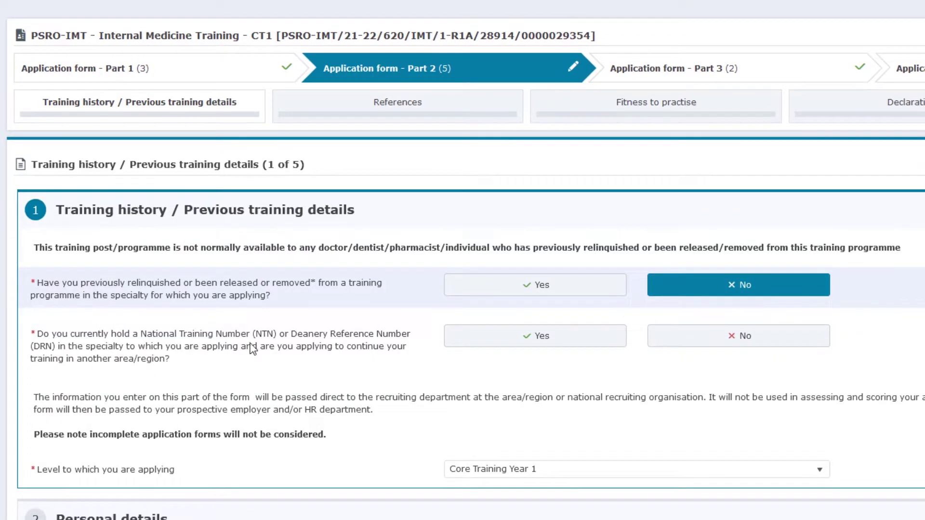
click(694, 346)
scroll(851, 337, down, 2)
scroll(851, 337, down, 3)
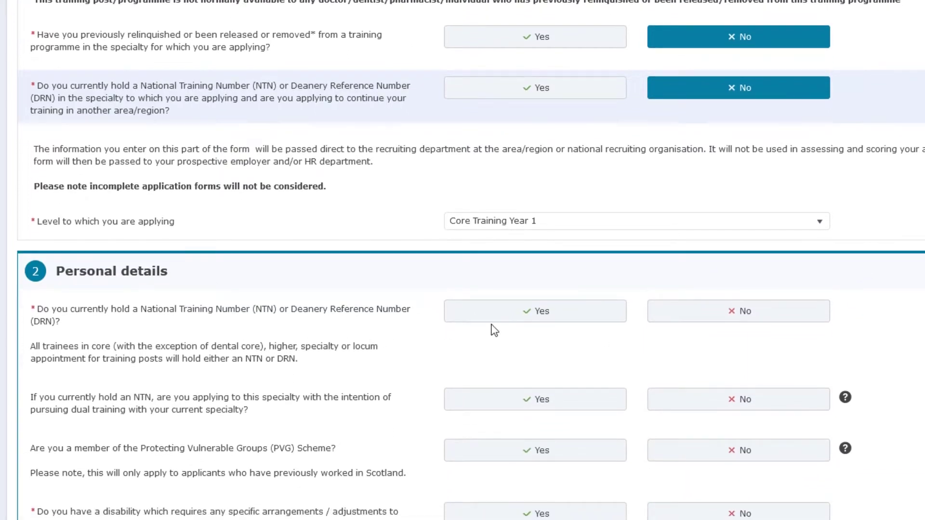
click(764, 317)
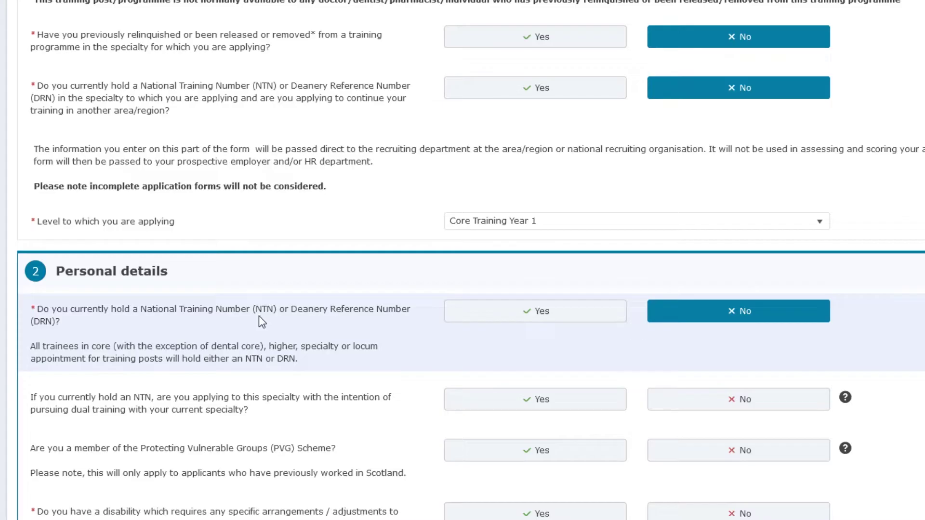
Choose Core Training Year 1 as the level applied for and answer No to needing disability arrangements for the selection process
click(557, 223)
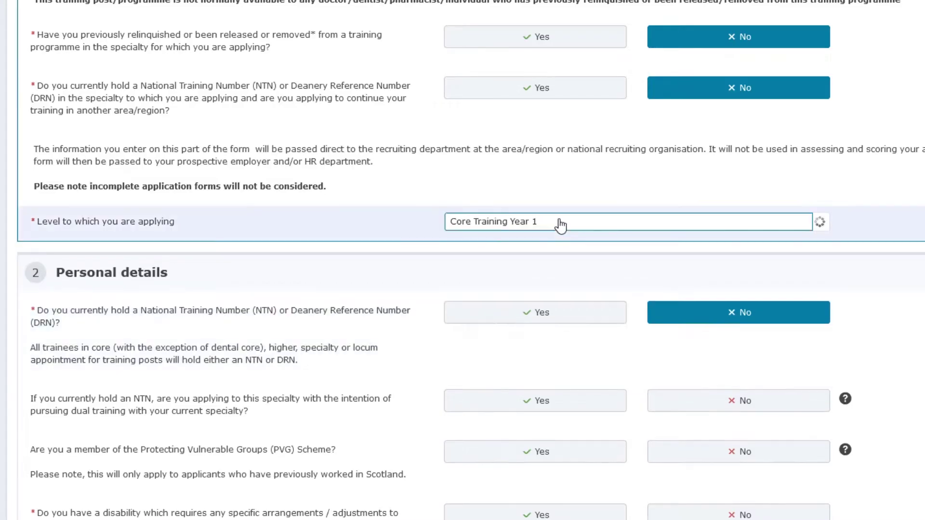
click(553, 280)
scroll(345, 386, down, 3)
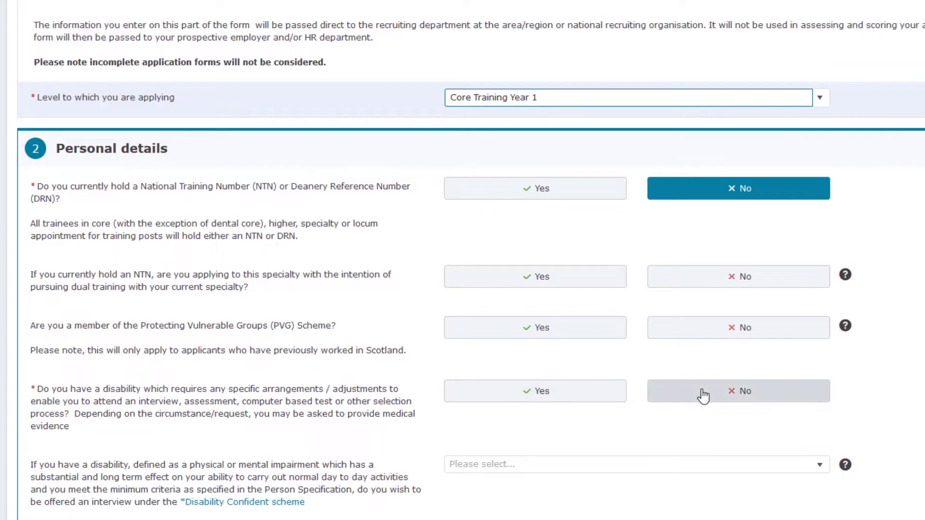
click(661, 392)
Answer Yes to full GMC registration with a Licence to Practise and enter the applicant's GMC reference number
scroll(257, 410, down, 1)
scroll(257, 409, down, 5)
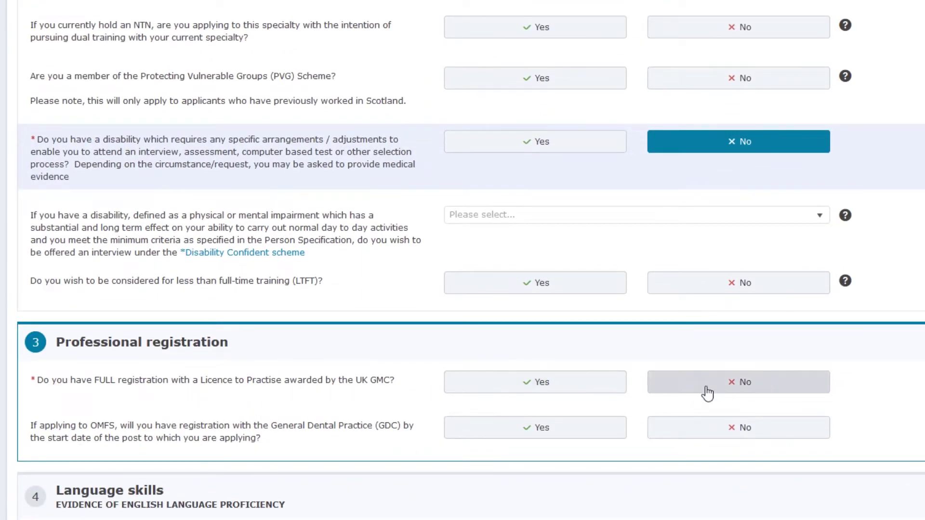
click(504, 395)
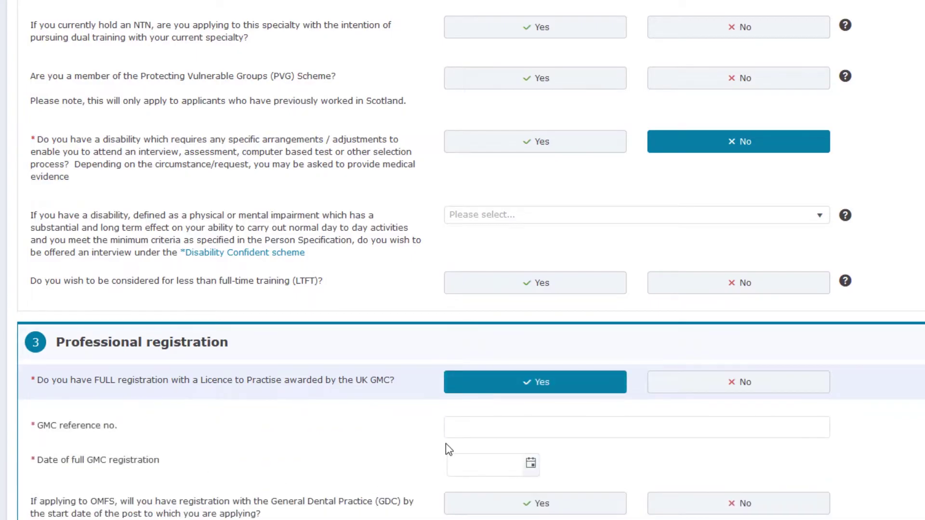
click(535, 421)
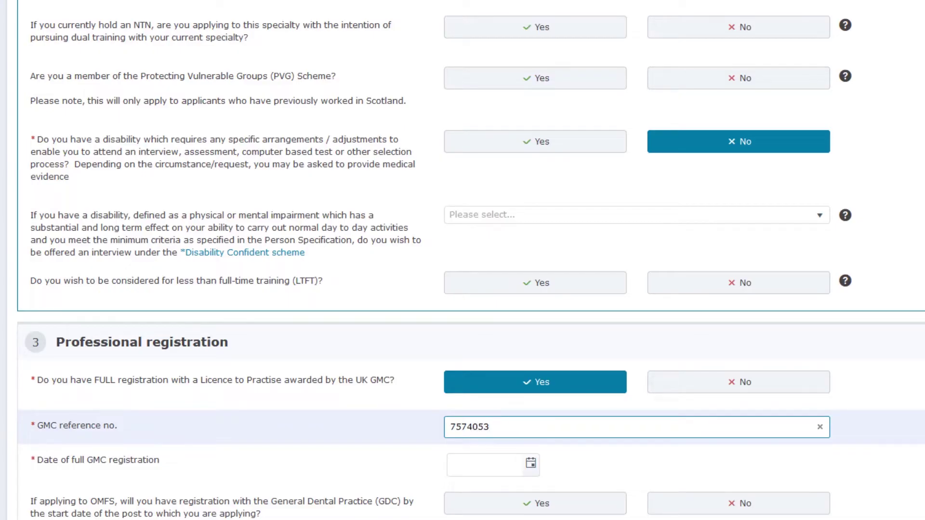
click(669, 432)
Set the date of full GMC registration to 06/08/2019
click(531, 464)
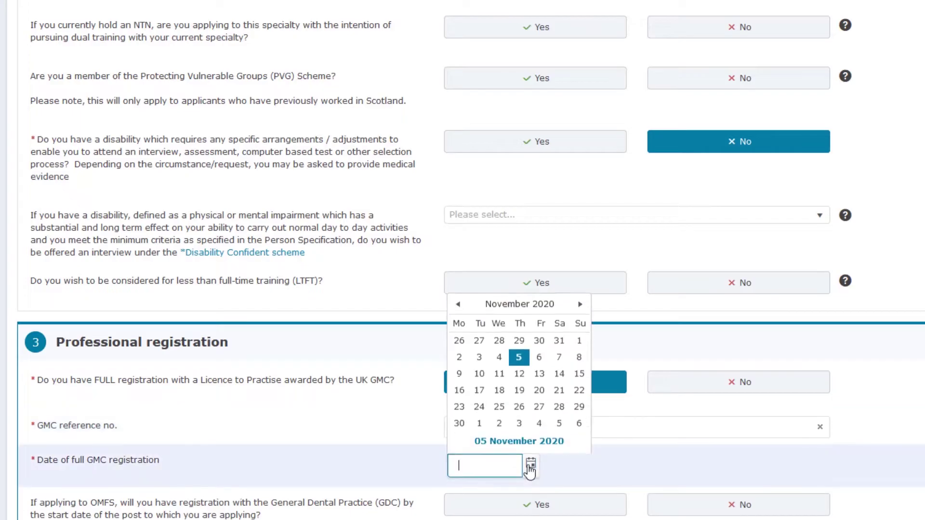
click(458, 303)
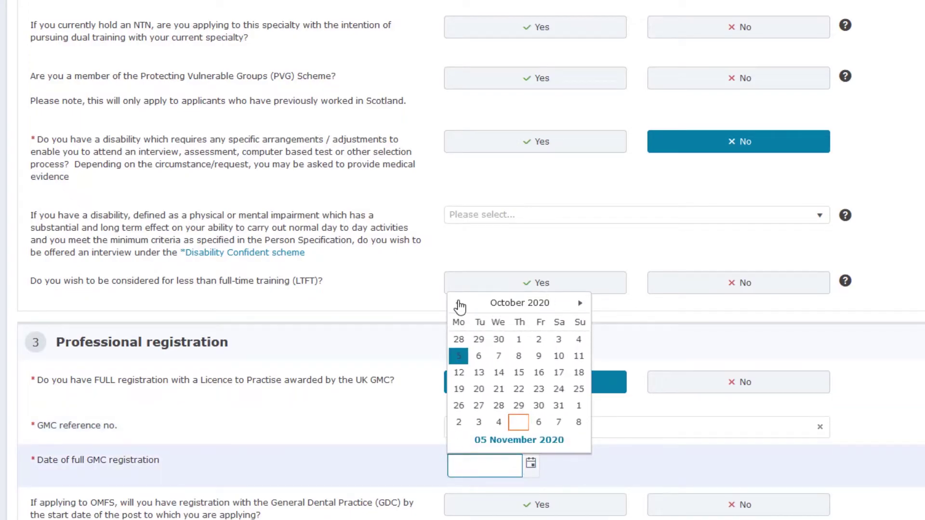
click(547, 304)
click(457, 303)
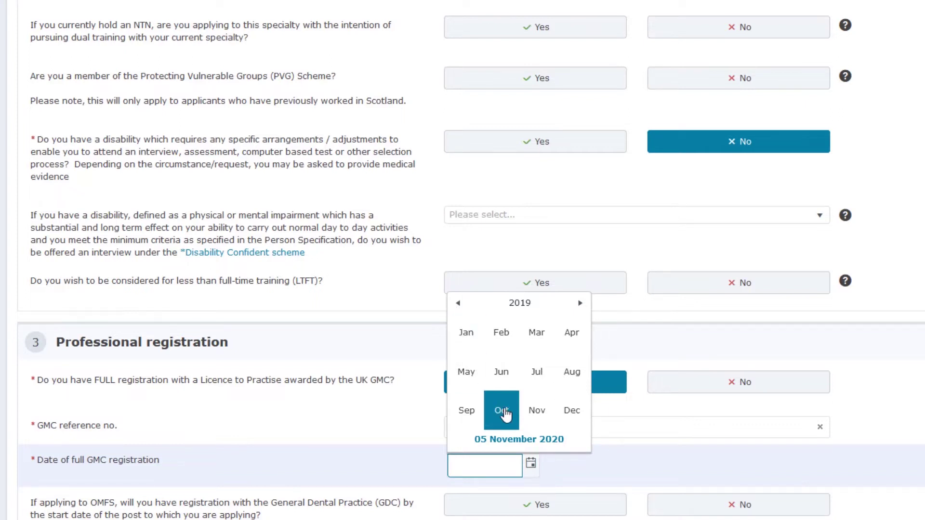
click(572, 372)
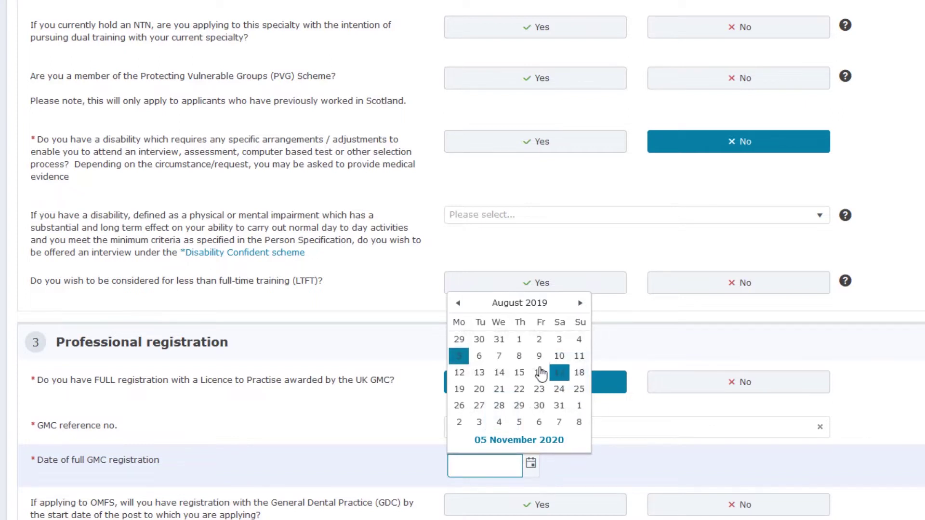
click(479, 356)
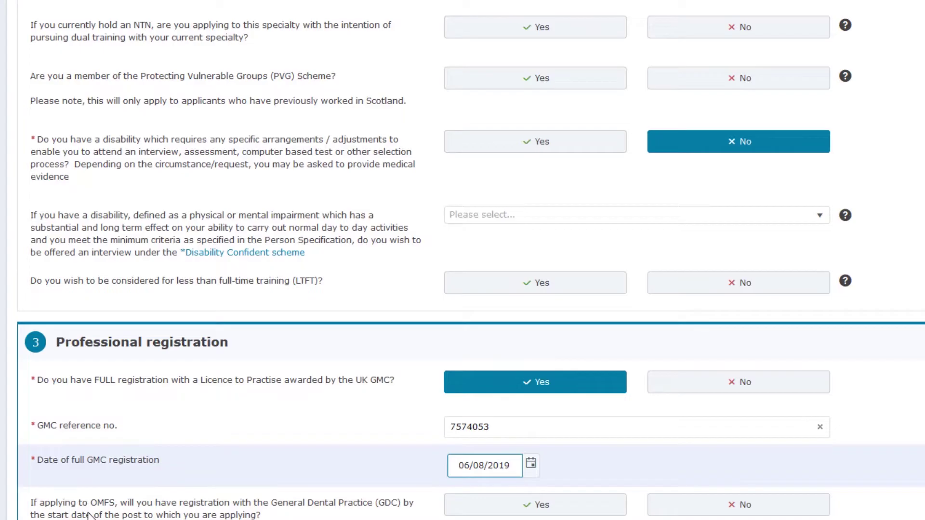
Answer No to undergraduate training taught in English and No to an academic IELTS test within the last 24 months
scroll(289, 515, down, 4)
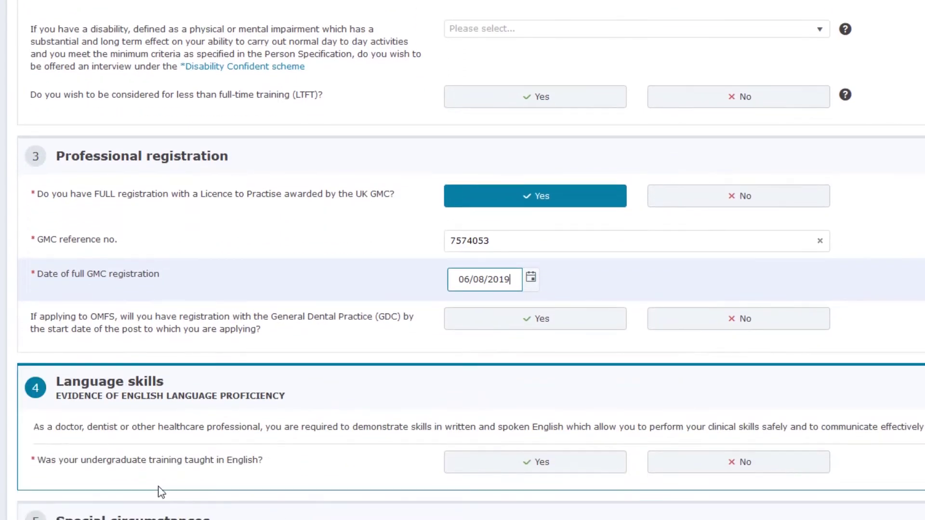
click(743, 462)
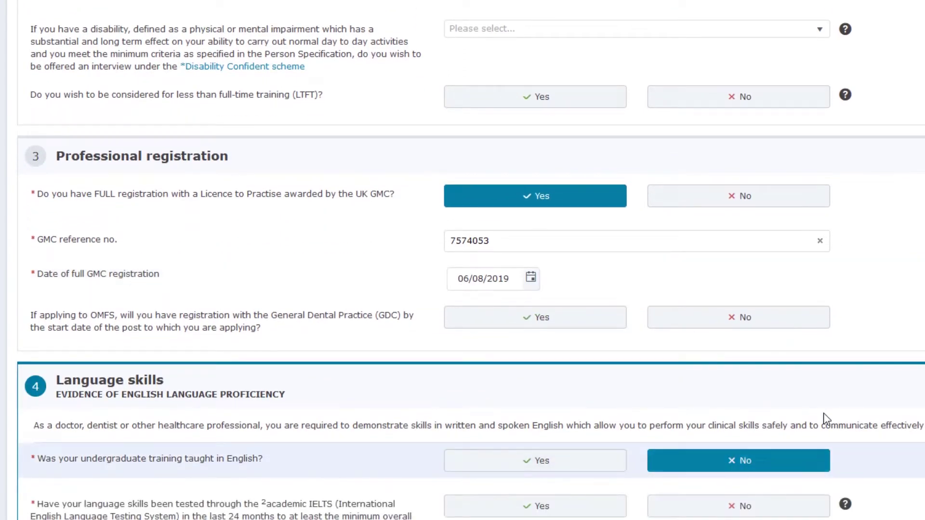
scroll(909, 250, down, 5)
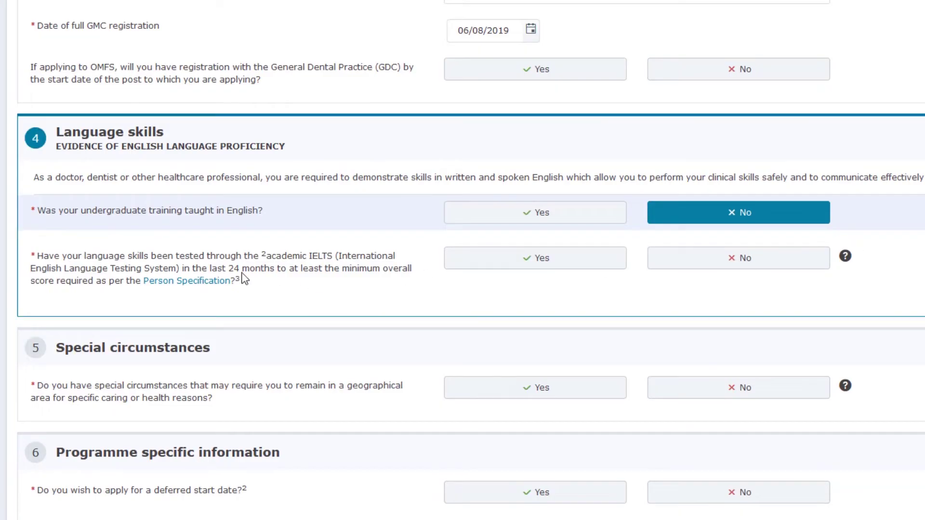
drag(183, 270, 276, 271)
click(778, 264)
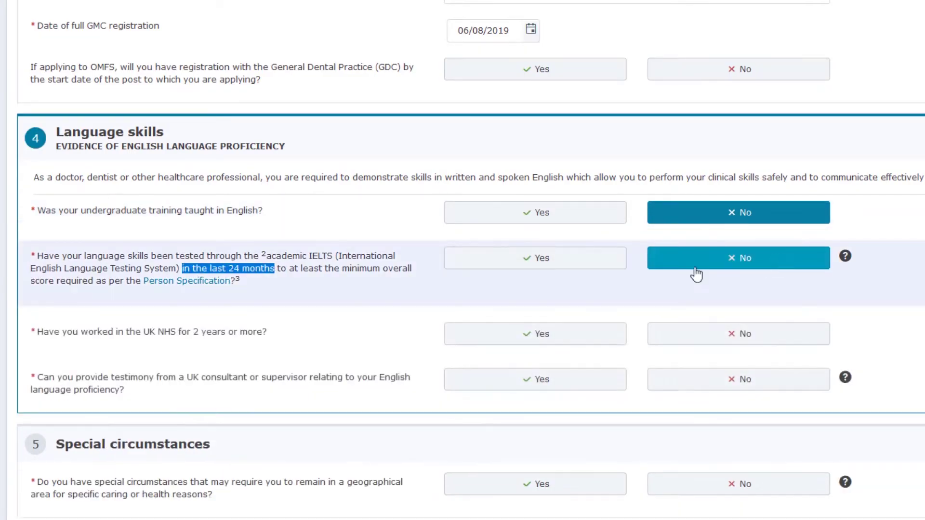
Answer No to two or more years in the UK NHS and Yes to providing consultant or supervisor testimony of English proficiency
click(746, 332)
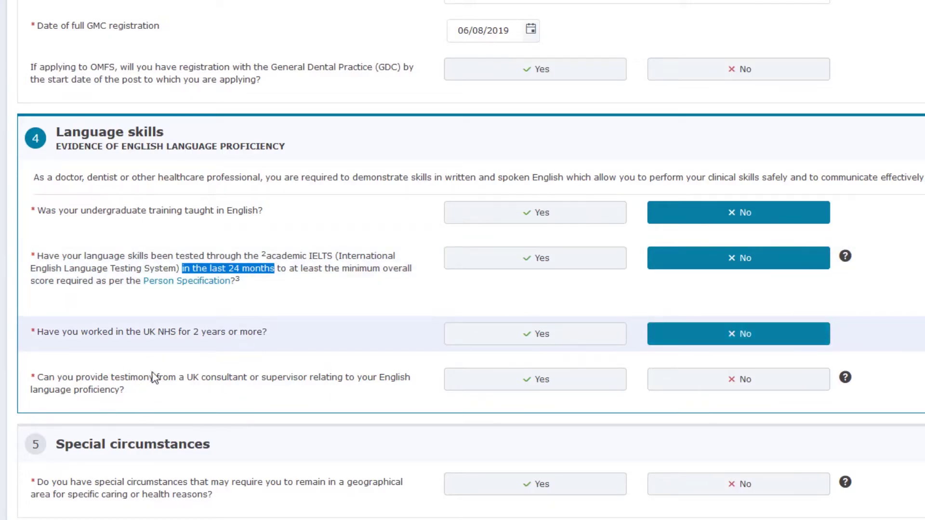
drag(182, 378, 303, 379)
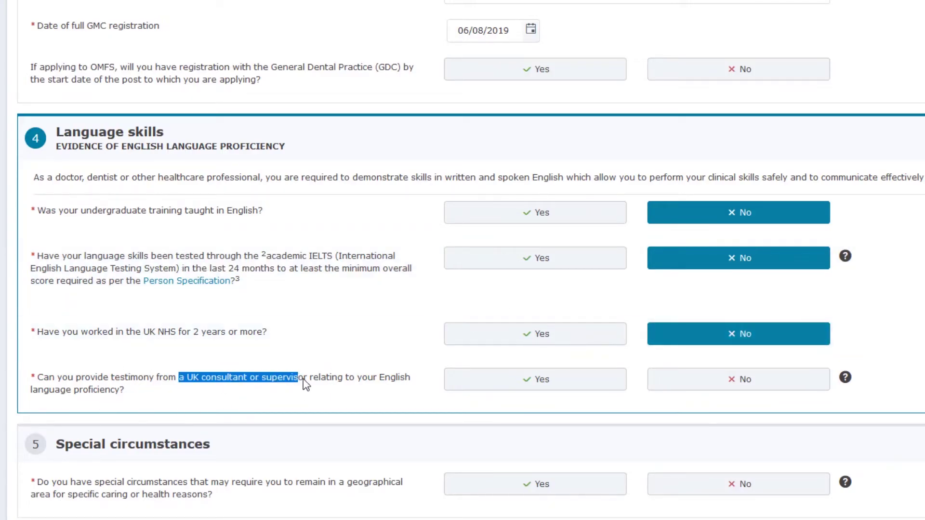
click(532, 334)
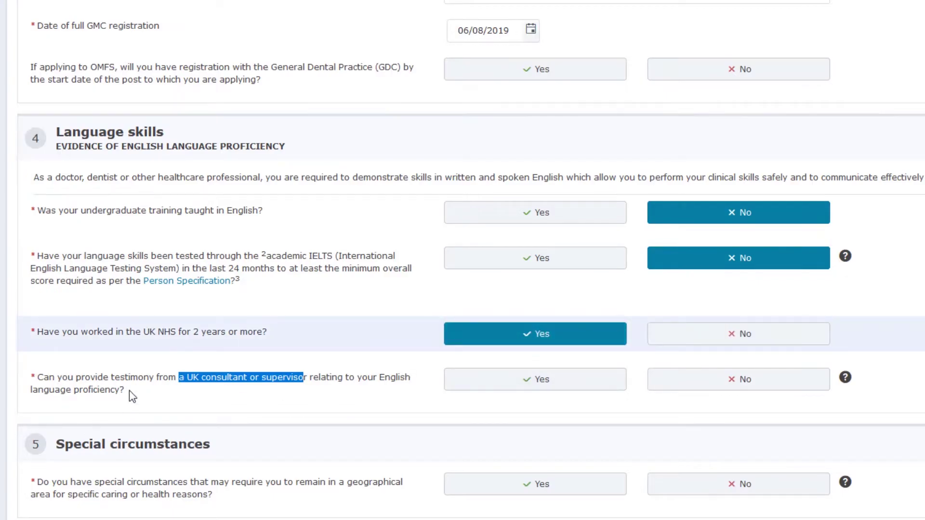
click(710, 334)
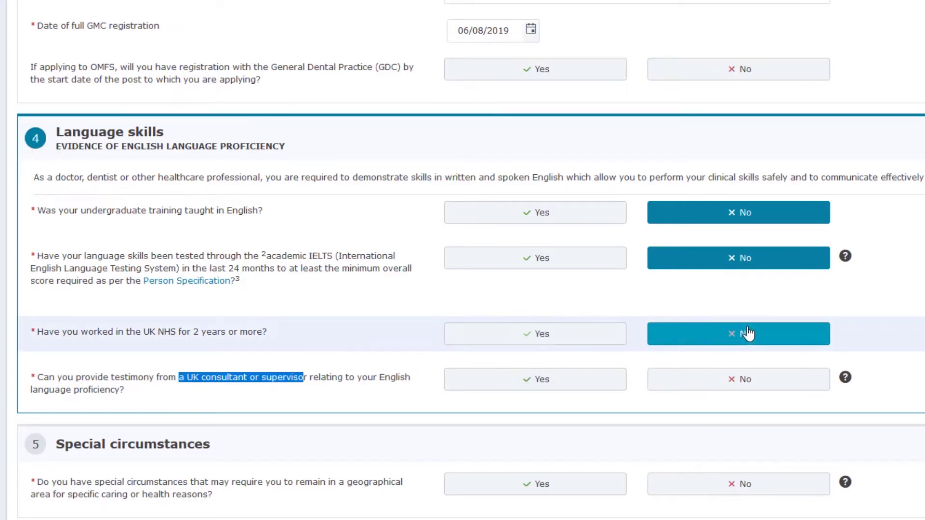
click(530, 381)
click(331, 385)
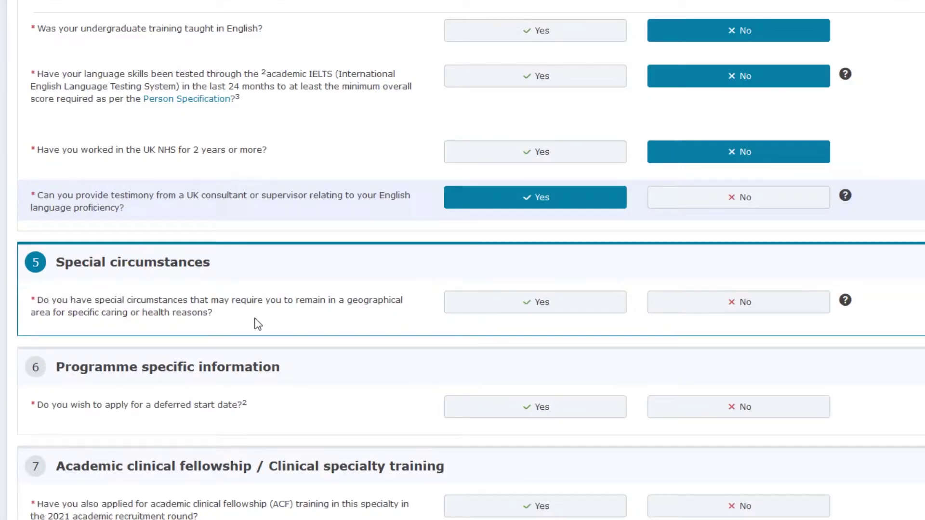
Answer No to special circumstances, to a deferred start date and to having applied for academic clinical fellowship training
click(741, 312)
click(70, 371)
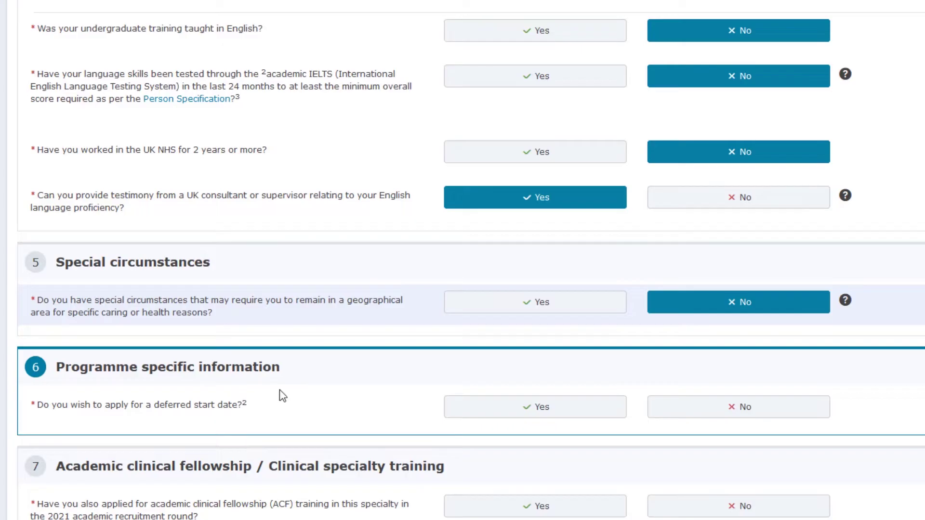
click(694, 410)
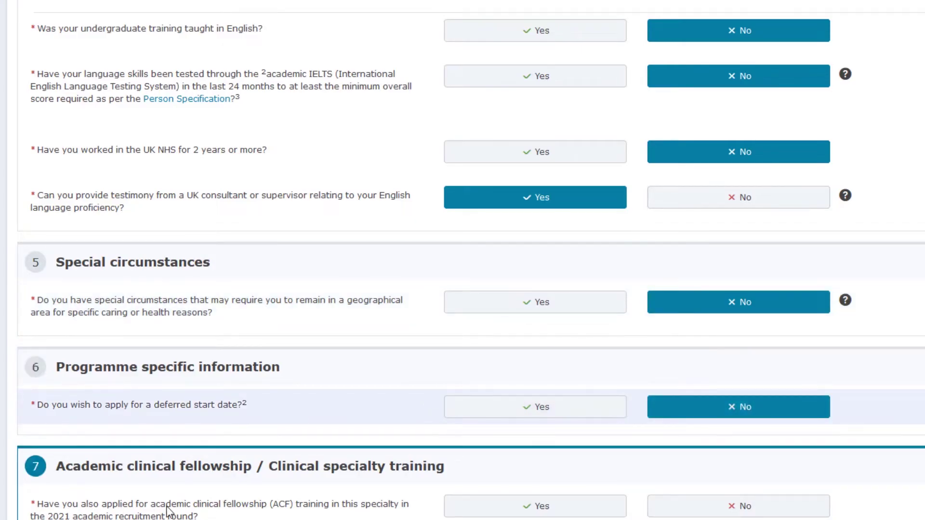
click(733, 509)
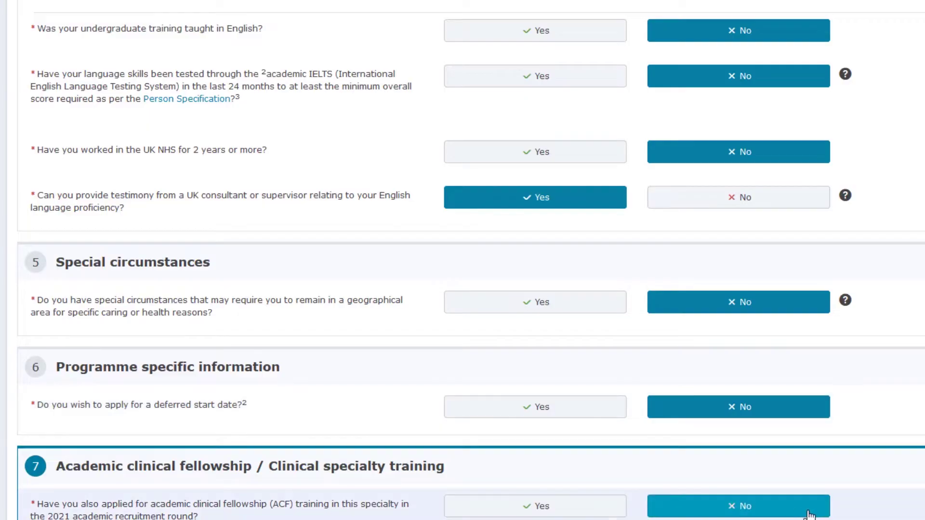
Check the answers on the training history page, save it and continue to the References page
scroll(463, 260, up, 8)
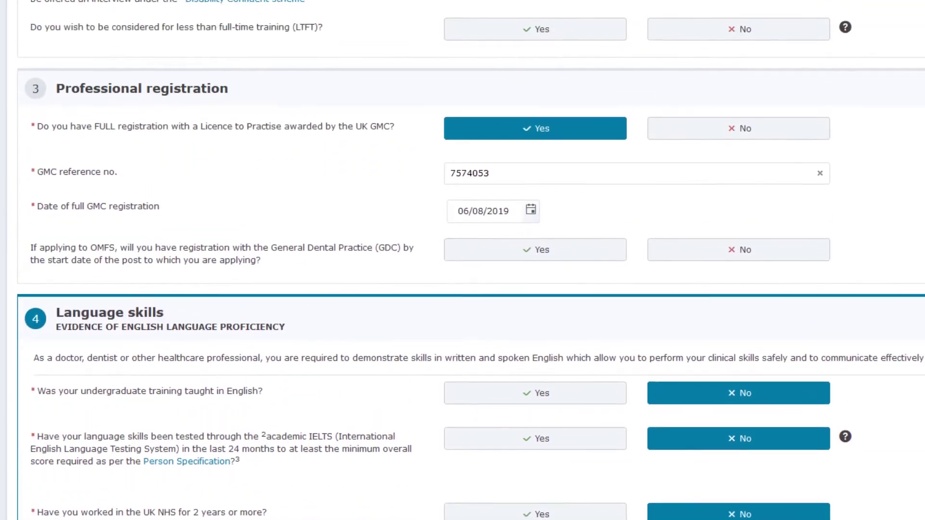
click(41, 159)
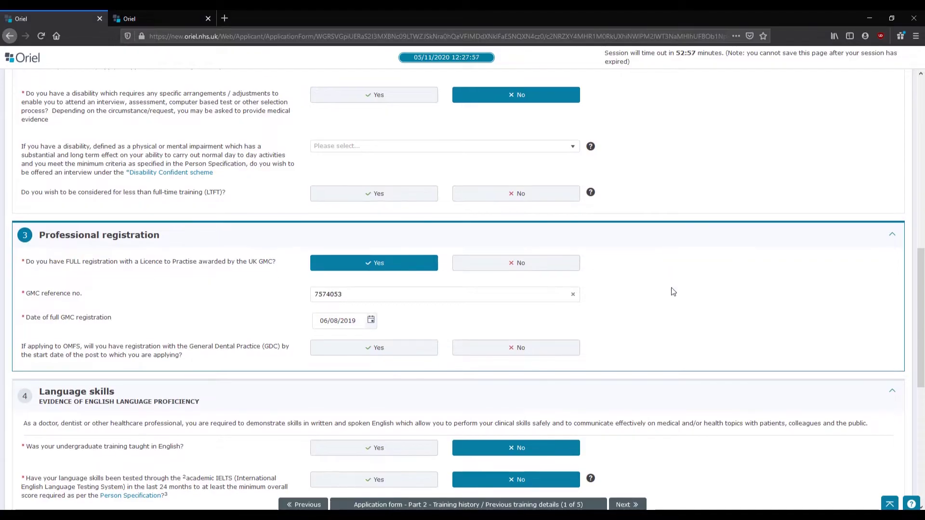
scroll(672, 292, up, 3)
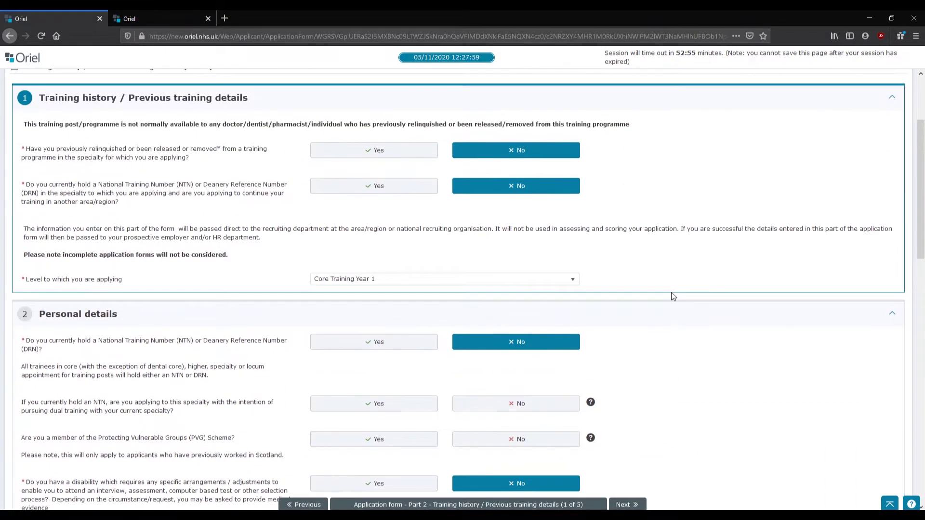
click(635, 506)
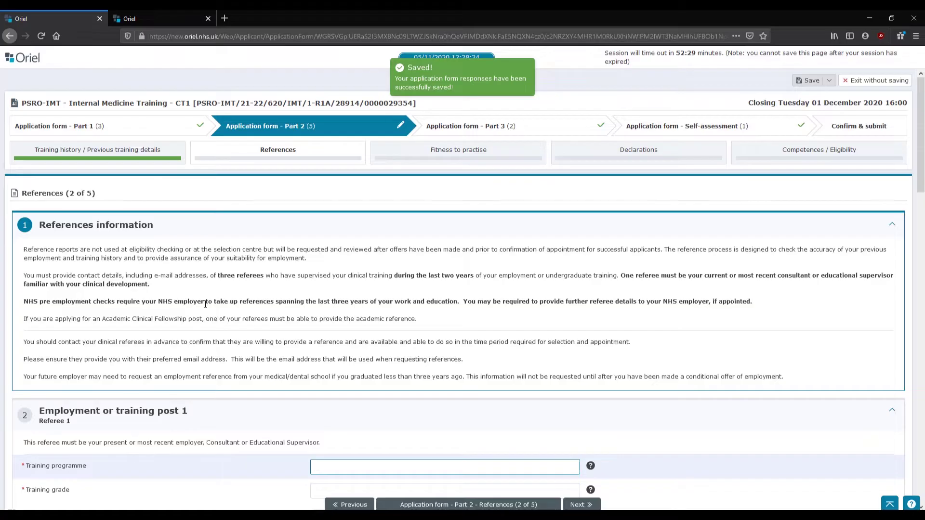
Examine the reference requirements, the fields for all three referees and the help note for the training programme field
scroll(200, 318, down, 2)
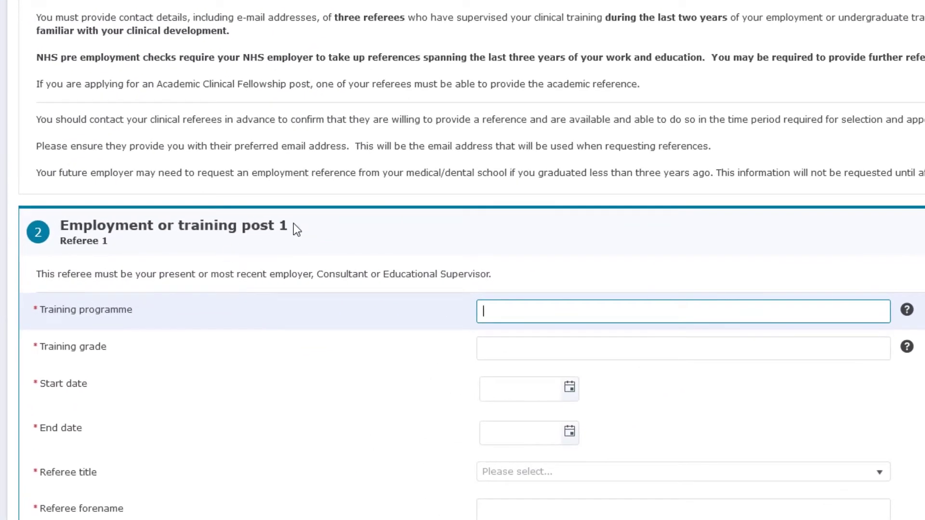
scroll(294, 262, up, 2)
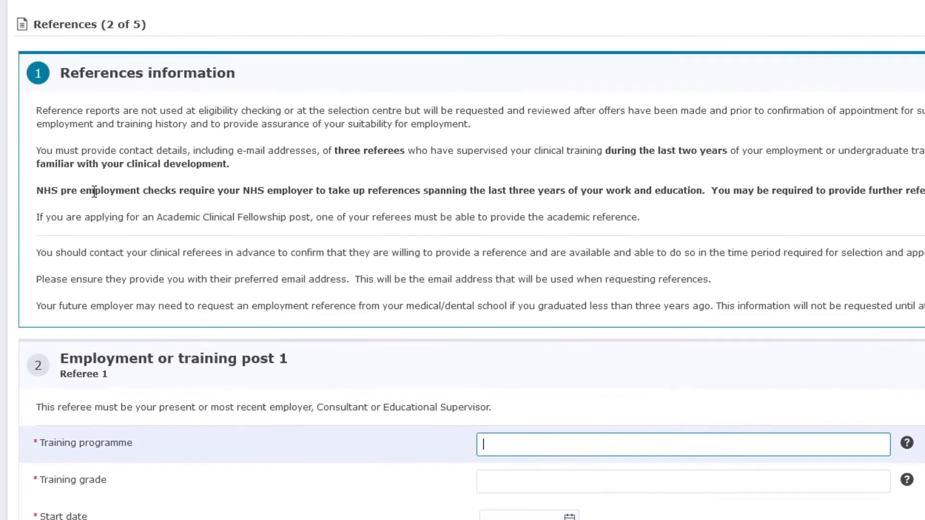
drag(37, 191, 289, 190)
scroll(400, 328, down, 5)
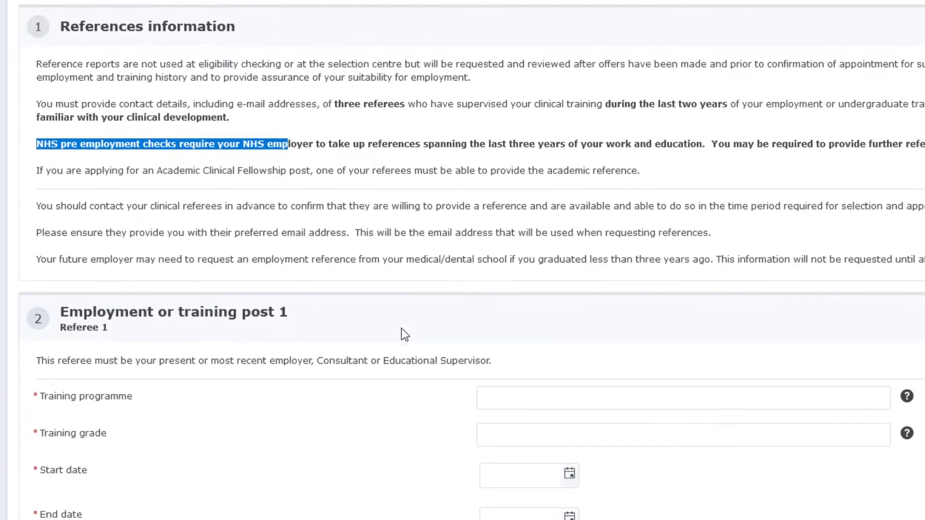
scroll(381, 412, down, 10)
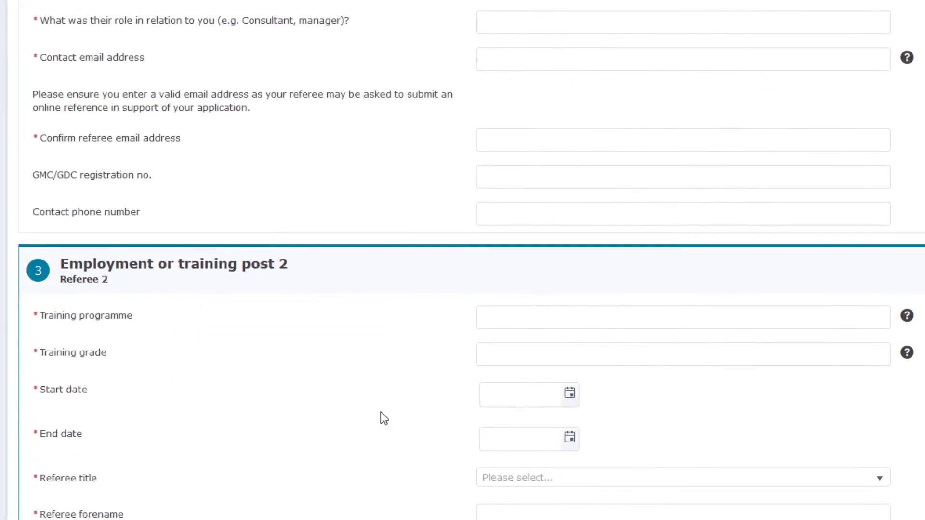
scroll(381, 413, down, 10)
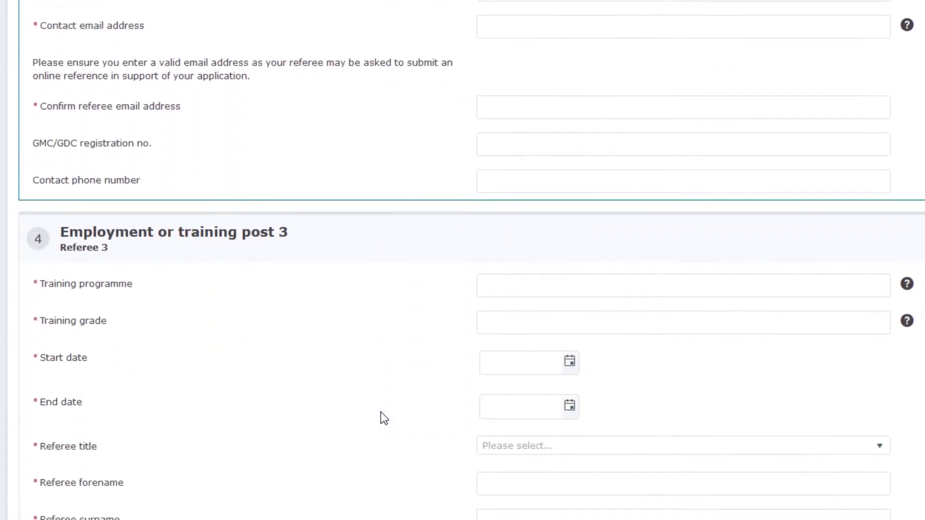
scroll(380, 412, down, 3)
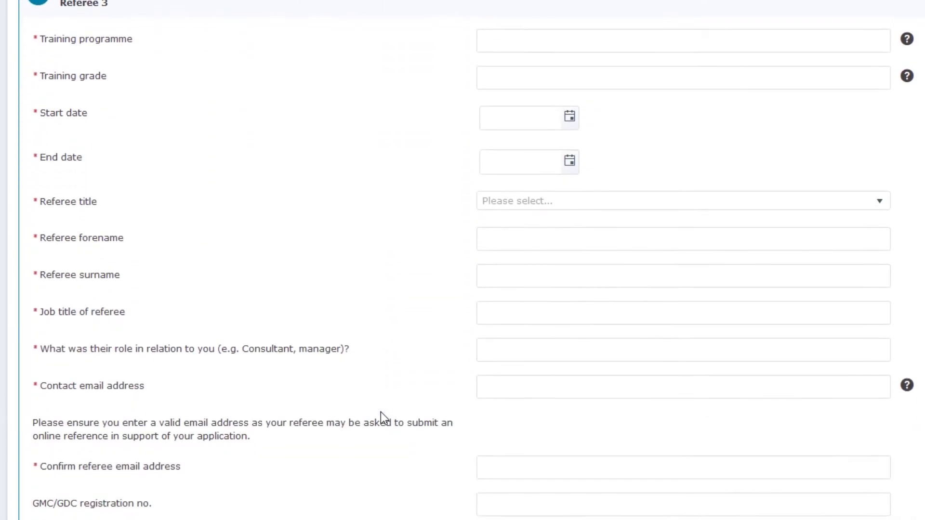
scroll(381, 412, up, 15)
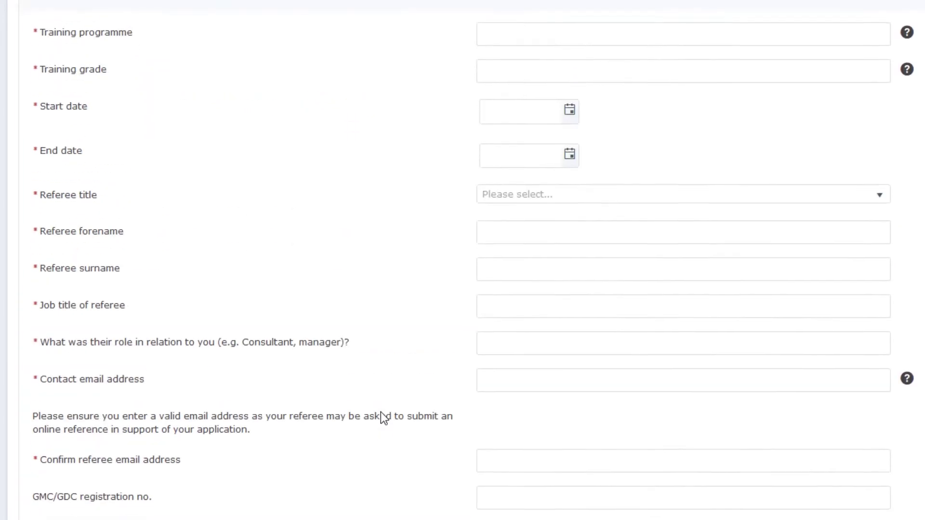
scroll(381, 412, up, 15)
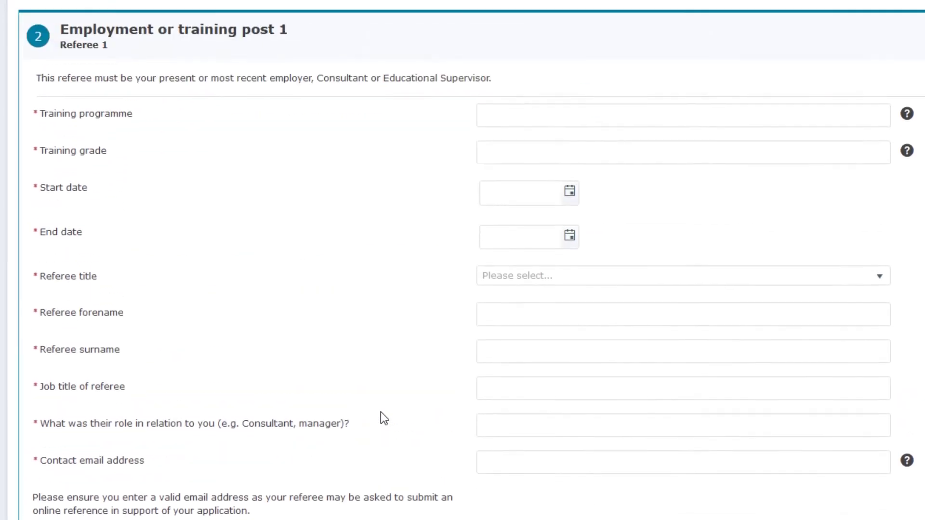
scroll(380, 413, up, 5)
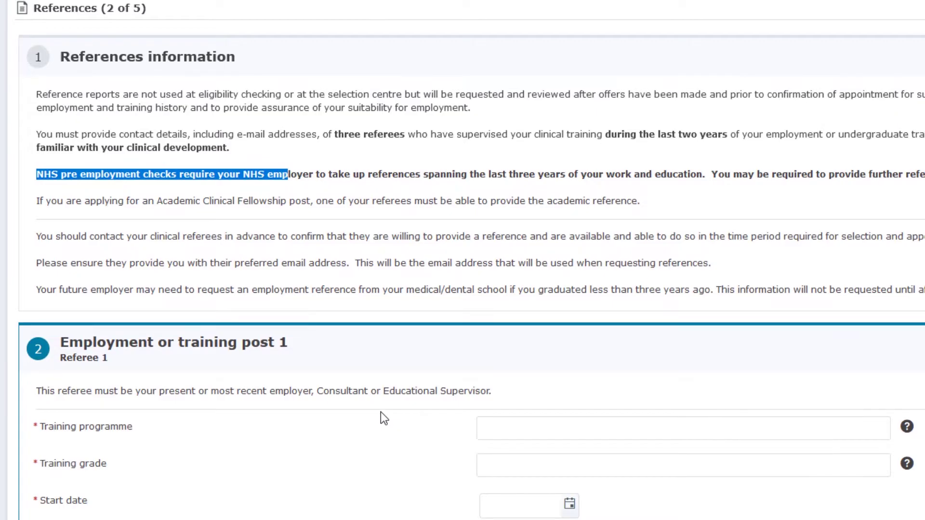
click(437, 175)
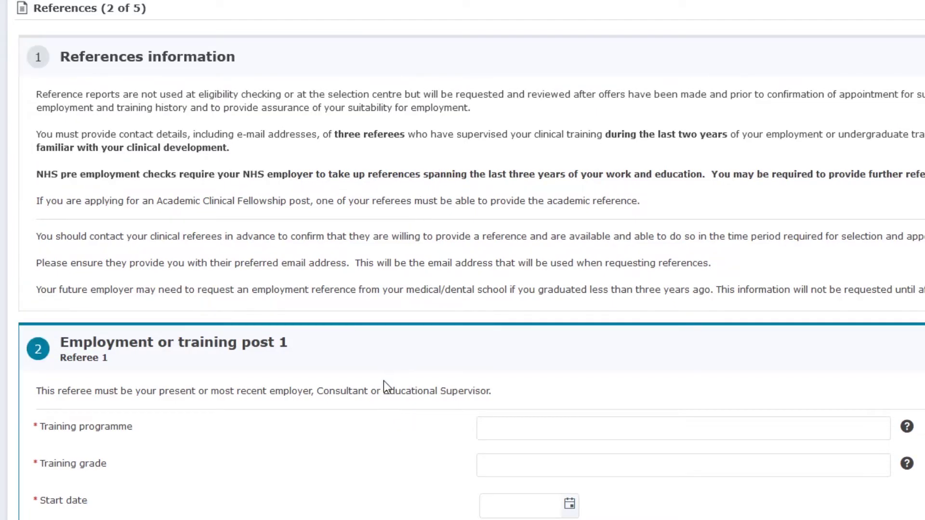
scroll(383, 380, down, 1)
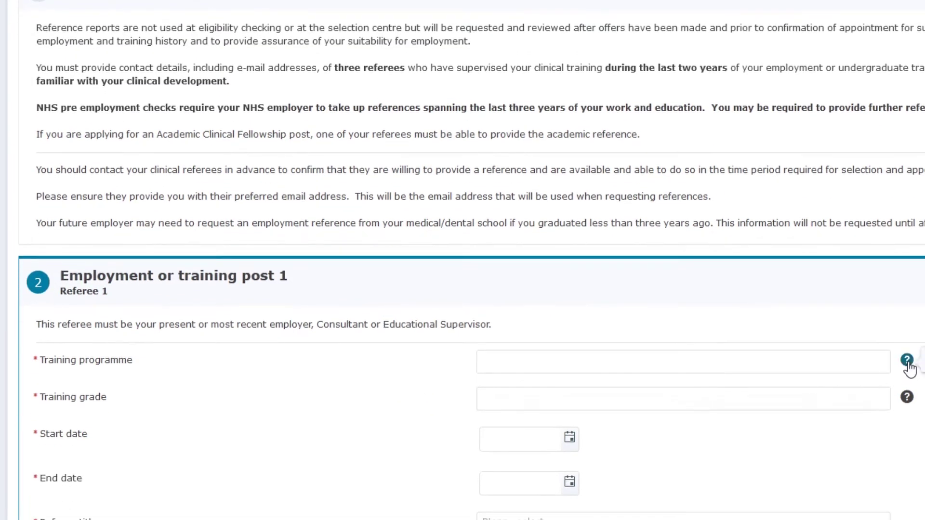
mouse_move(909, 368)
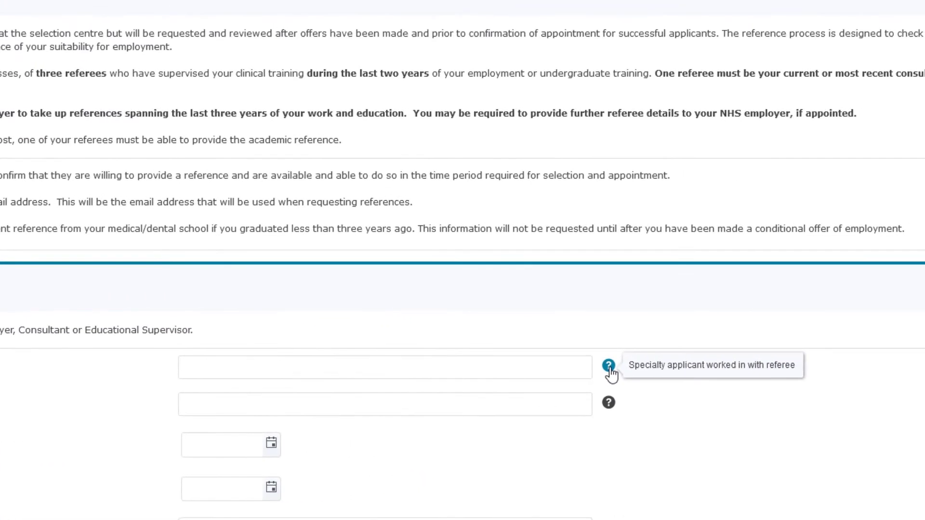
click(486, 358)
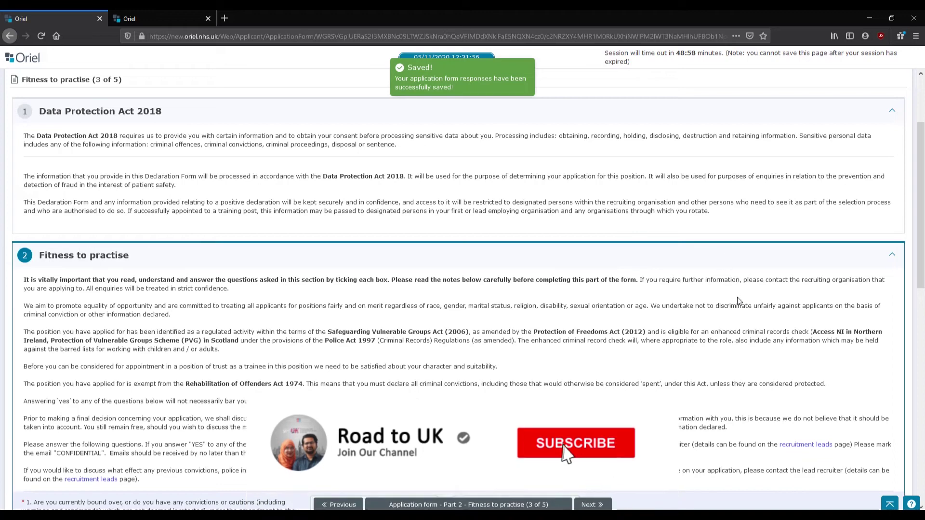
Answer No to fitness to practise questions 1 to 4 on convictions, charges, NHS fraud allegations and investigations
scroll(740, 301, down, 4)
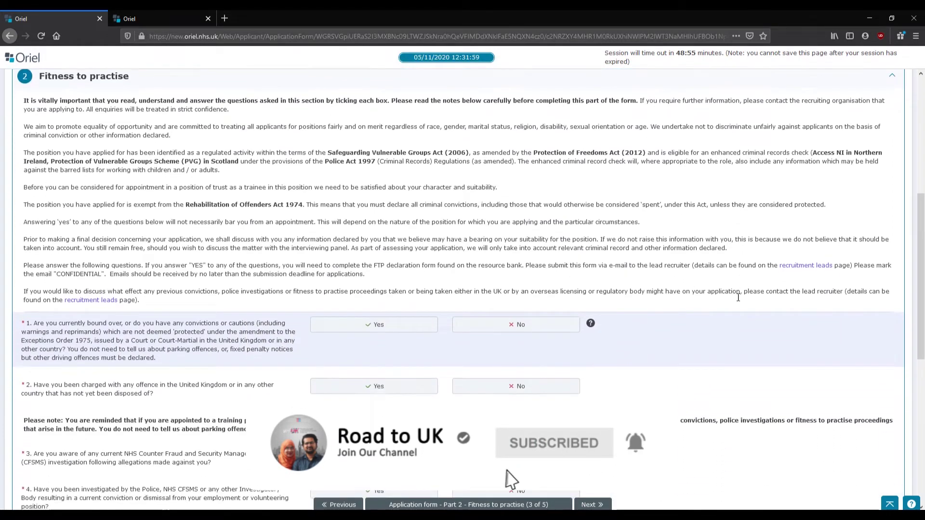
scroll(738, 298, down, 2)
click(541, 246)
click(554, 305)
click(561, 377)
click(559, 411)
Answer No to fitness to practise questions 5 to 9, from dismissal for misconduct to other background matters
scroll(559, 407, down, 5)
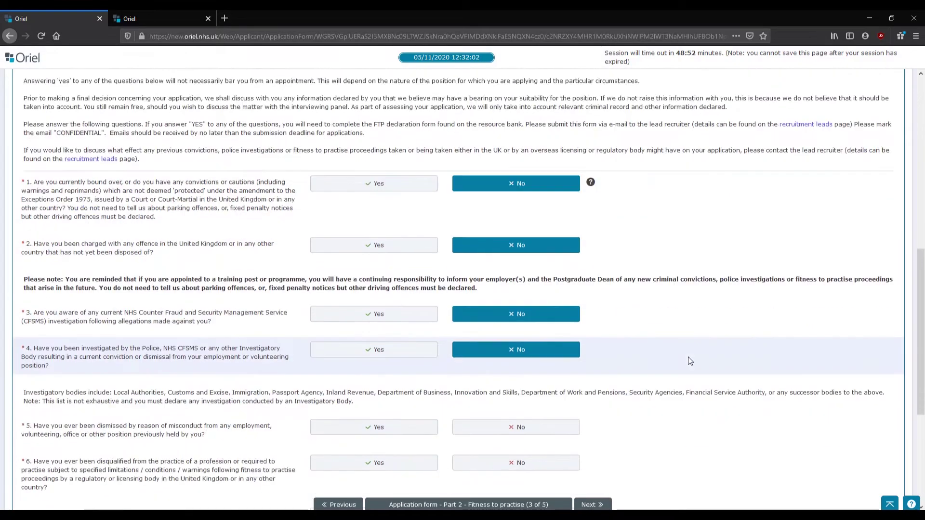
click(557, 273)
click(557, 314)
click(558, 363)
click(562, 402)
click(558, 435)
scroll(689, 339, down, 2)
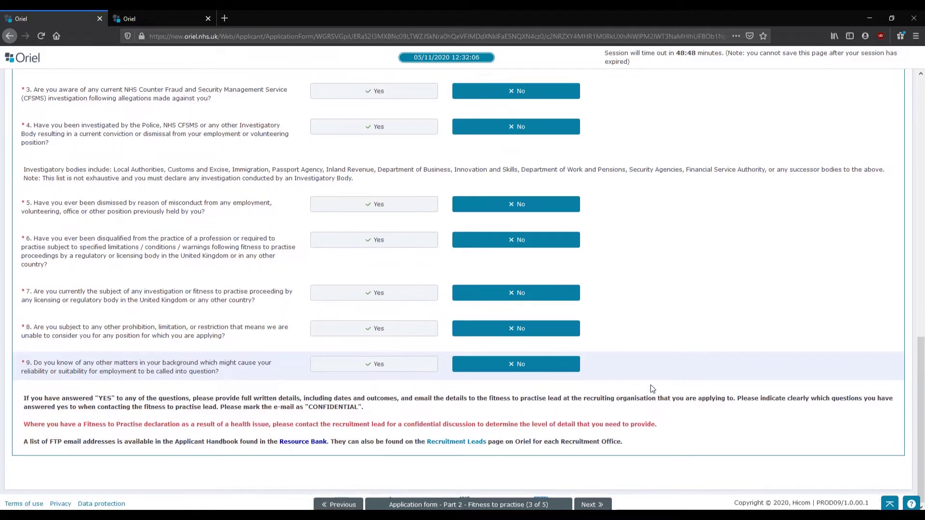
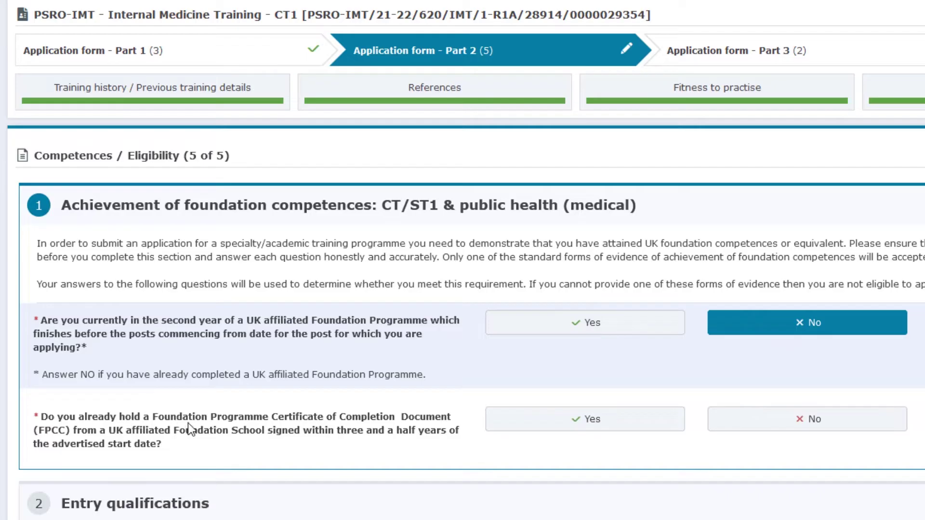
Answer No to already holding an FPCC and No to having been removed or resigned from the foundation programme
click(813, 416)
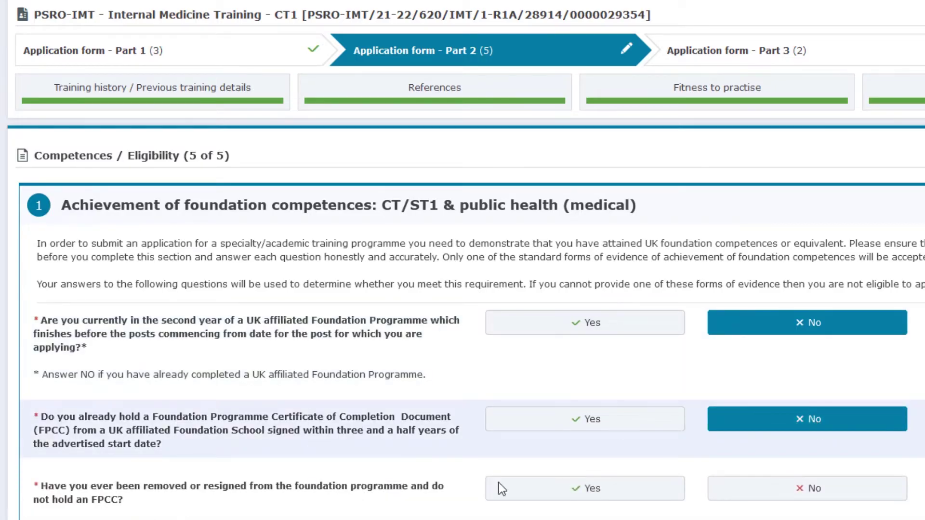
click(884, 490)
scroll(251, 472, down, 3)
scroll(245, 473, down, 1)
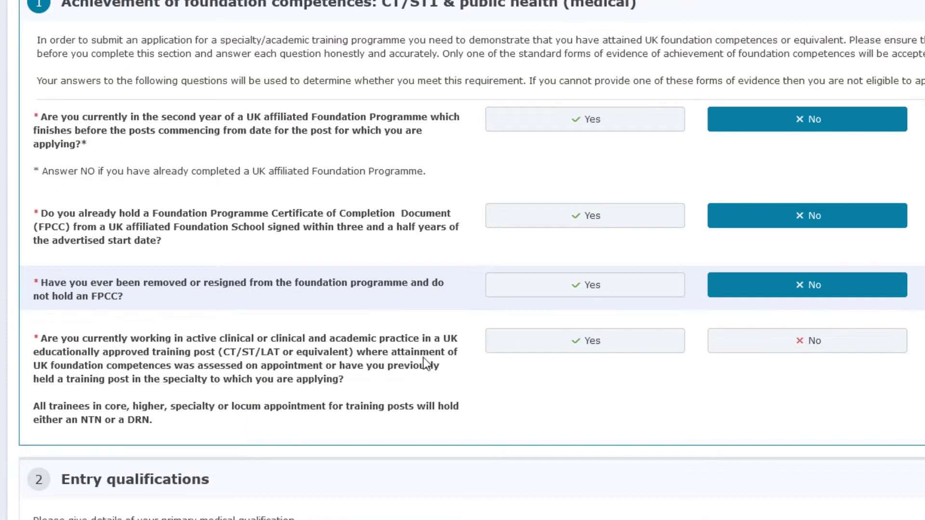
Answer No to working in or having held a UK approved training post, and No to currently working in a WAST post
click(761, 348)
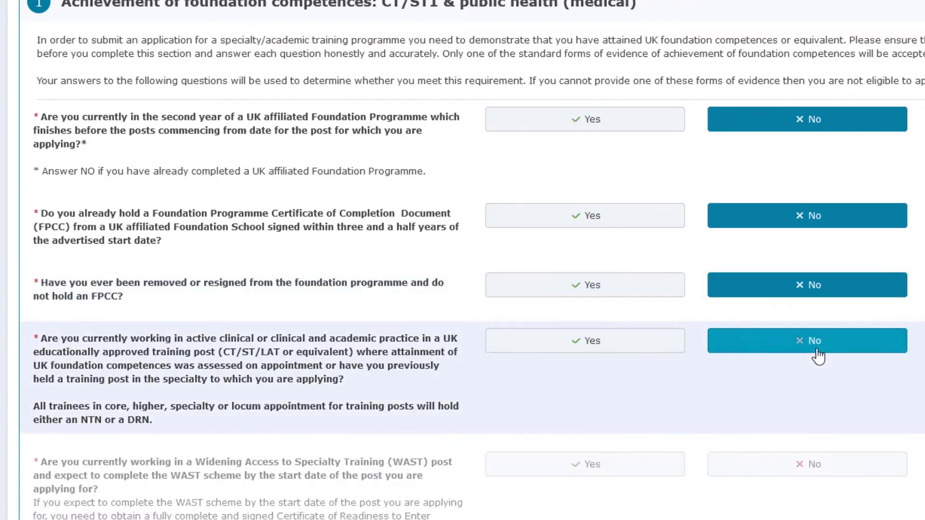
scroll(195, 468, down, 2)
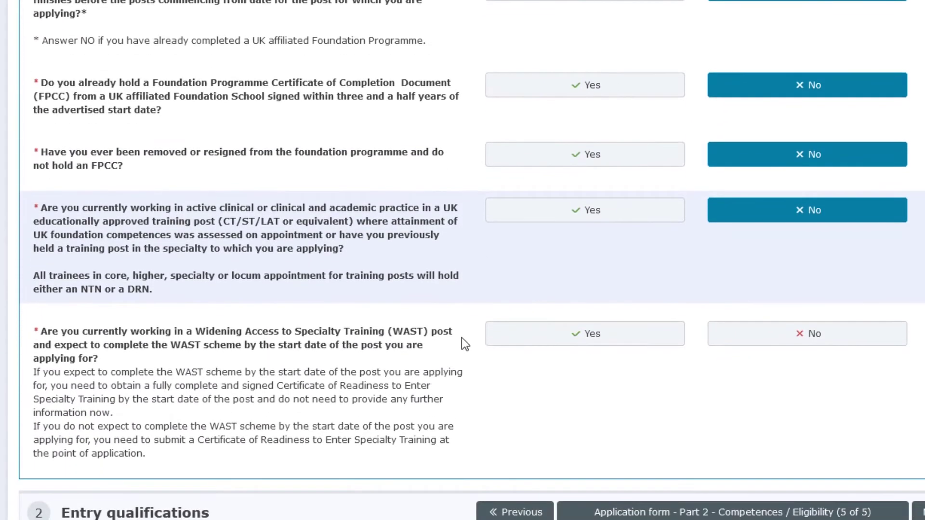
click(815, 345)
scroll(264, 379, down, 2)
scroll(264, 380, down, 3)
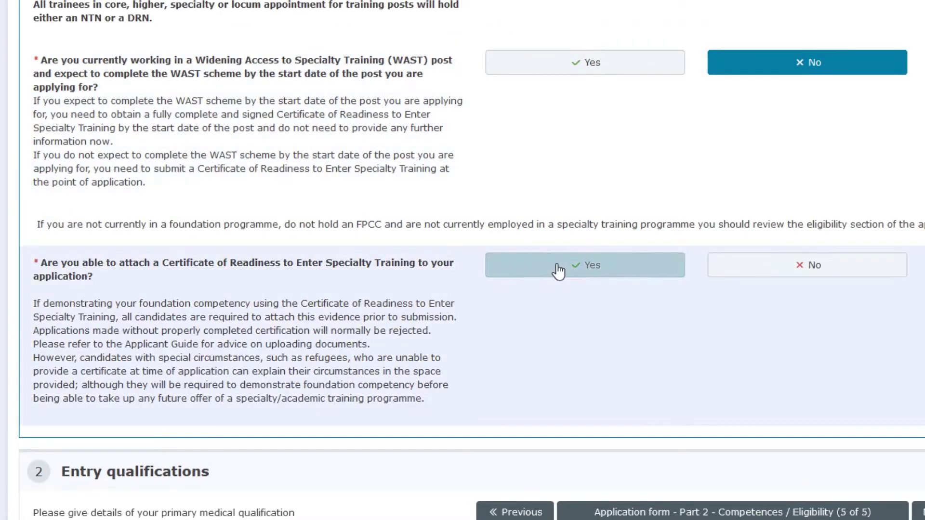
Answer Yes to attaching a Certificate of Readiness to Enter Specialty Training, and view the CREST form upload dialog without uploading a file
click(542, 269)
scroll(281, 318, down, 4)
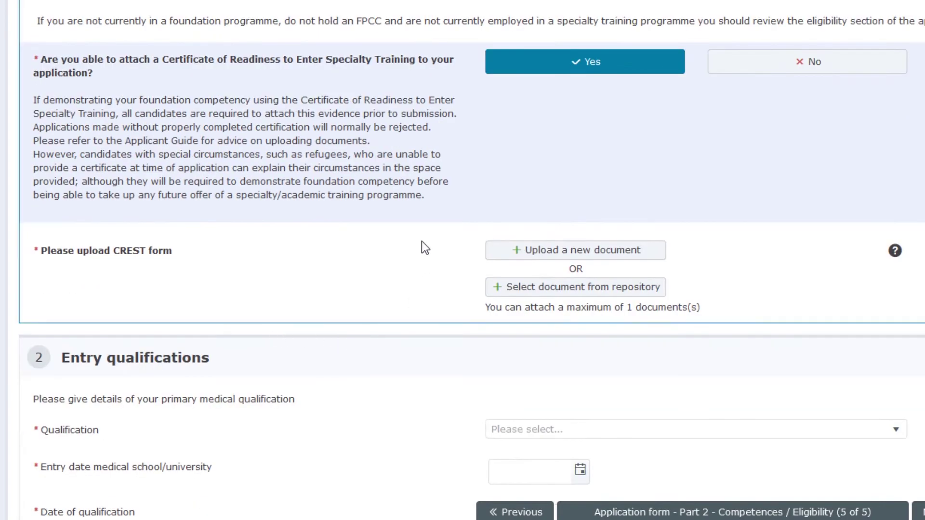
click(632, 252)
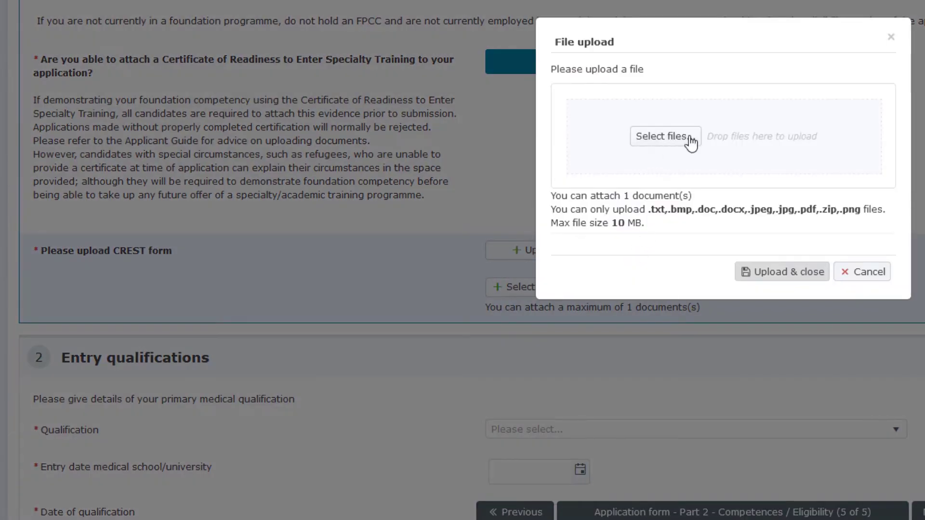
click(882, 277)
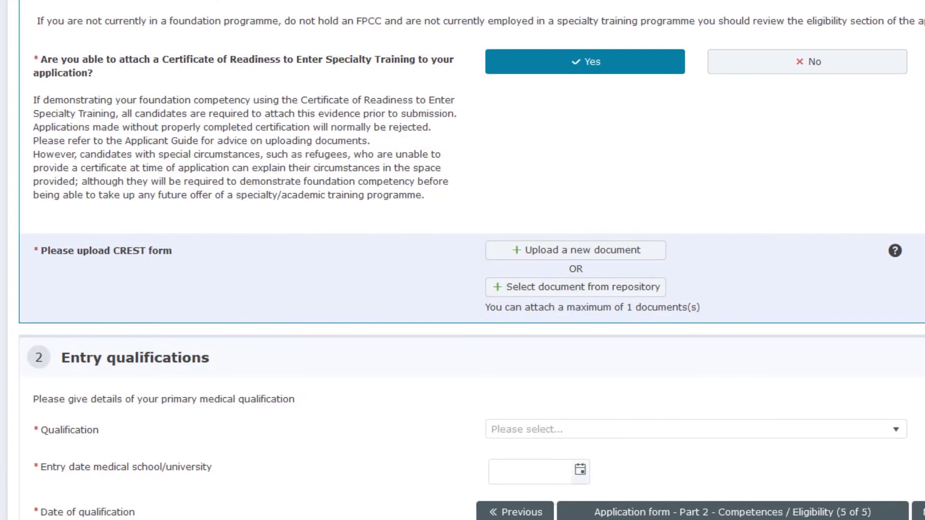
Set the primary medical qualification to MBBS Bachelor of Medicine and Bachelor of Surgery in the Entry qualifications section
scroll(471, 266, down, 6)
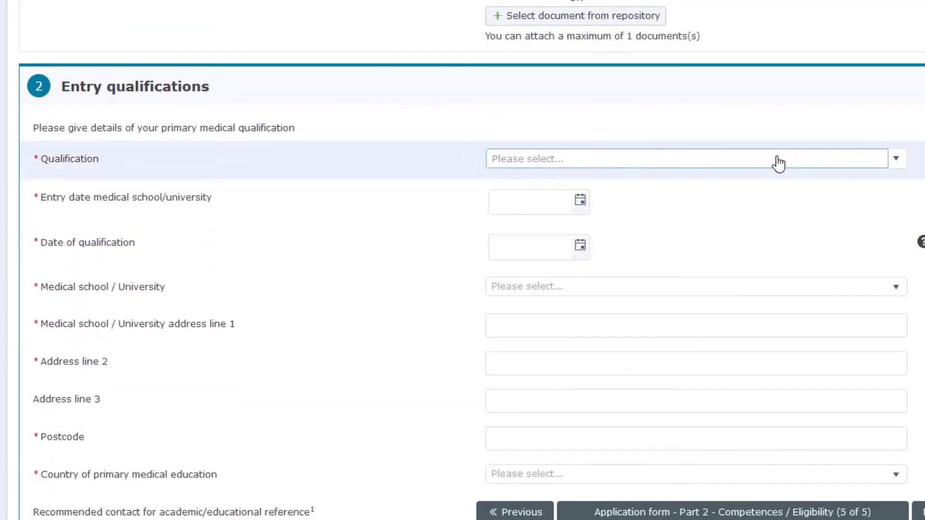
click(776, 160)
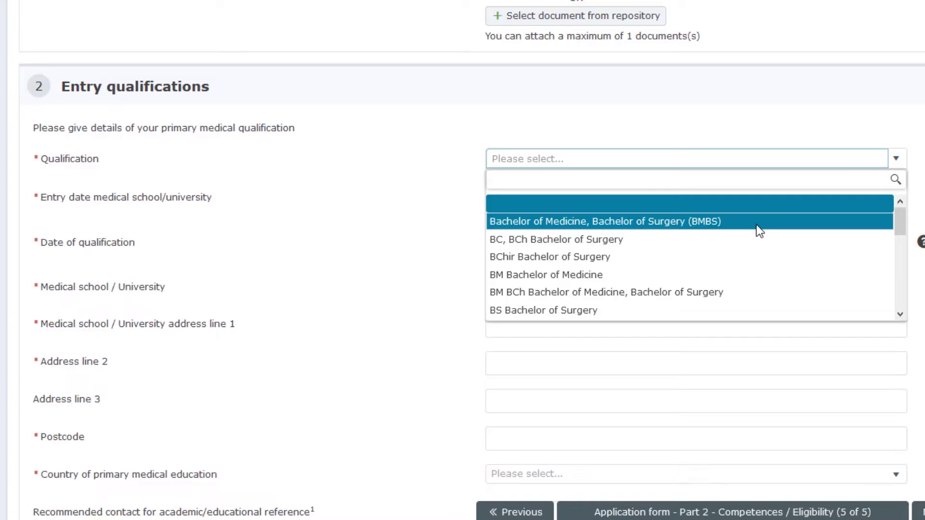
drag(903, 224, 890, 293)
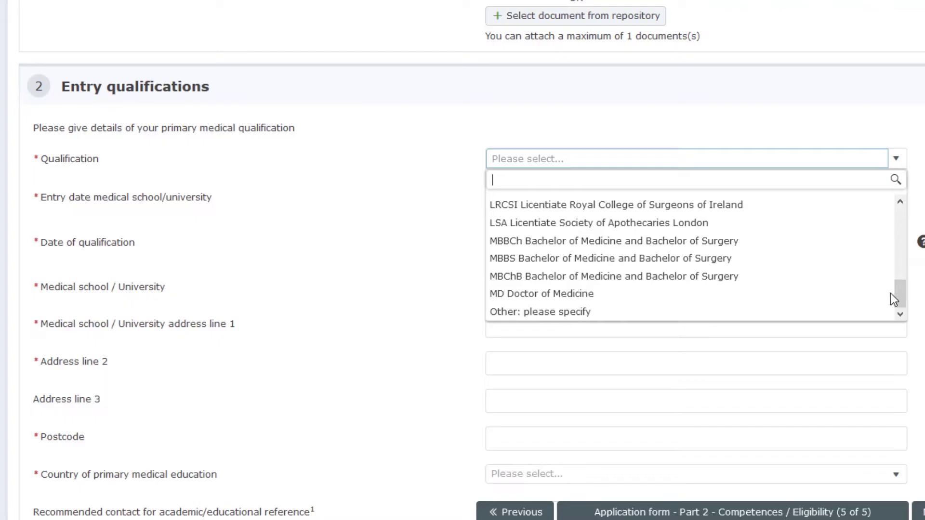
click(726, 261)
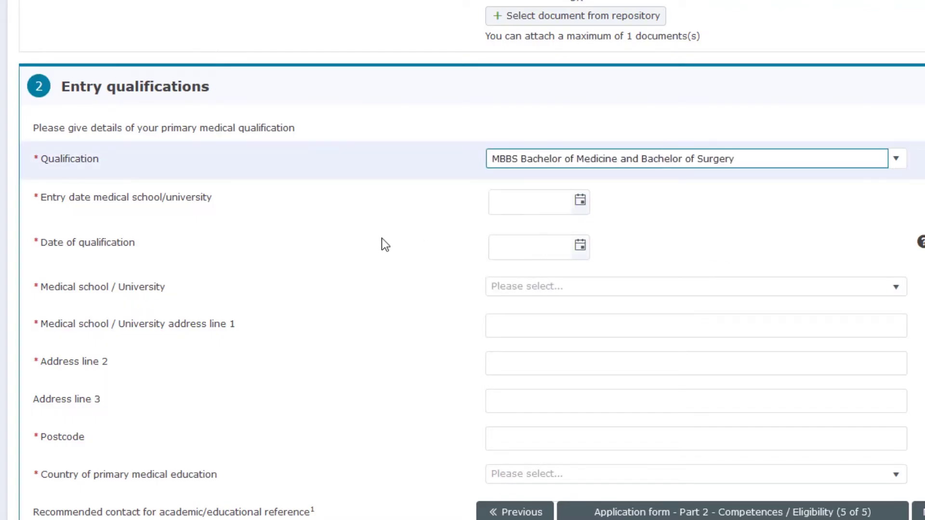
Collapse the Oral and Maxillo Facial Surgery entry qualification section and answer No to interest in accreditation of transferable competences
scroll(369, 270, down, 5)
scroll(369, 270, down, 3)
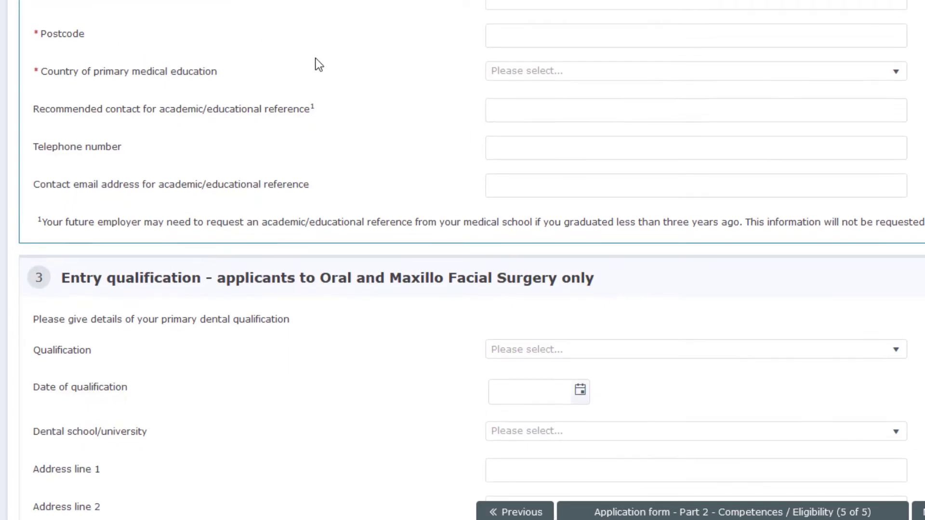
scroll(159, 24, up, 3)
scroll(407, 248, down, 5)
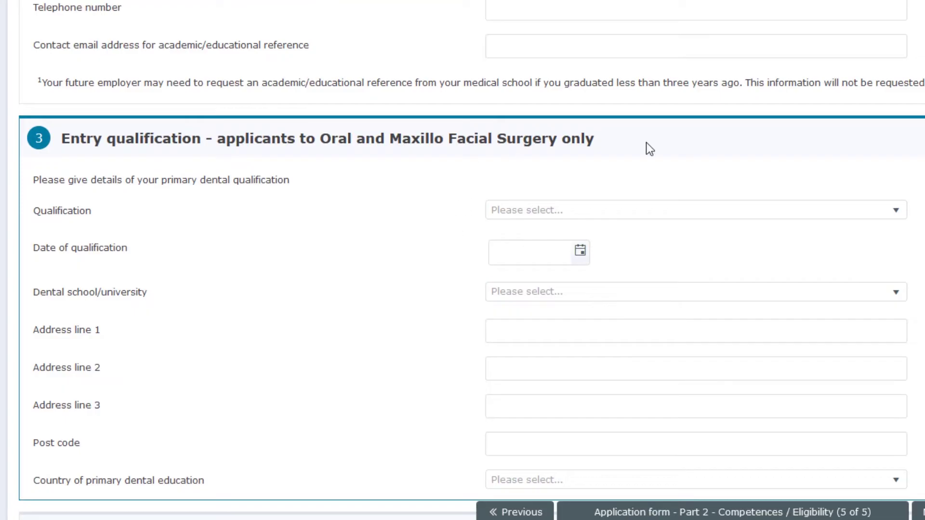
click(496, 140)
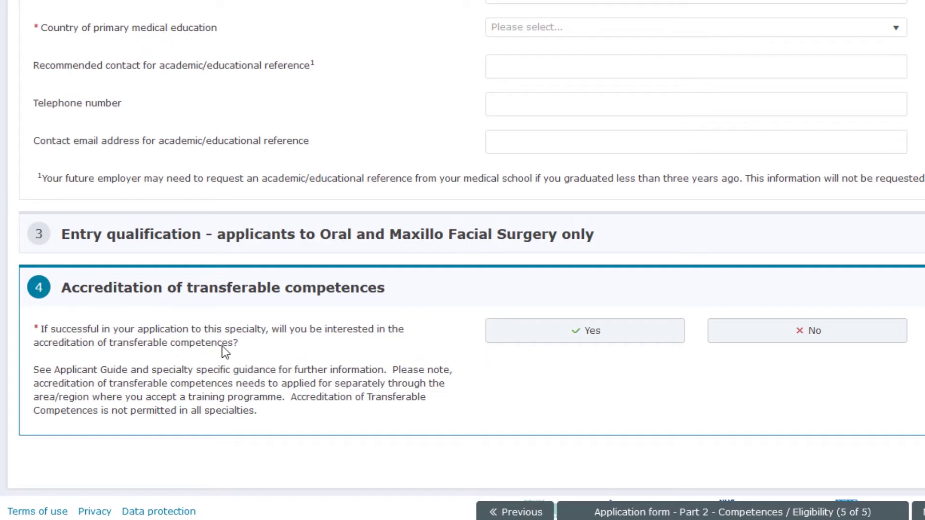
click(792, 329)
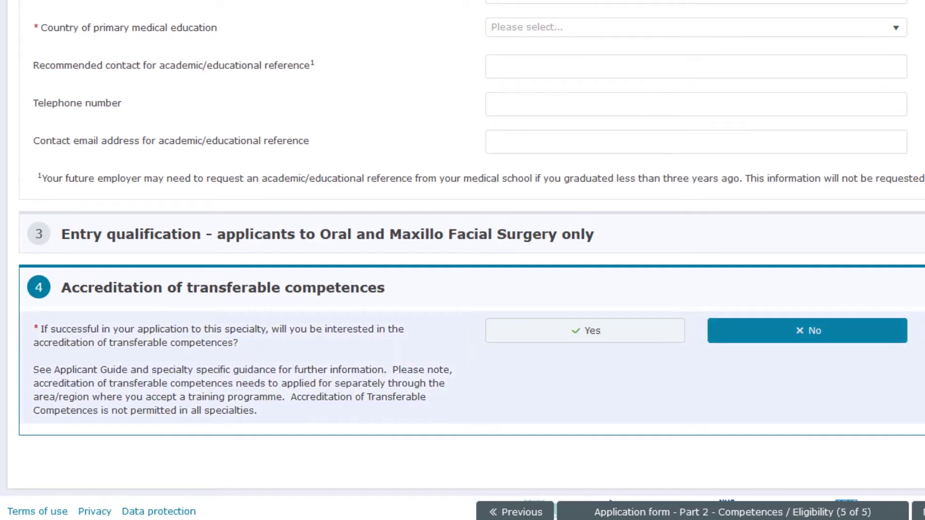
scroll(462, 261, up, 5)
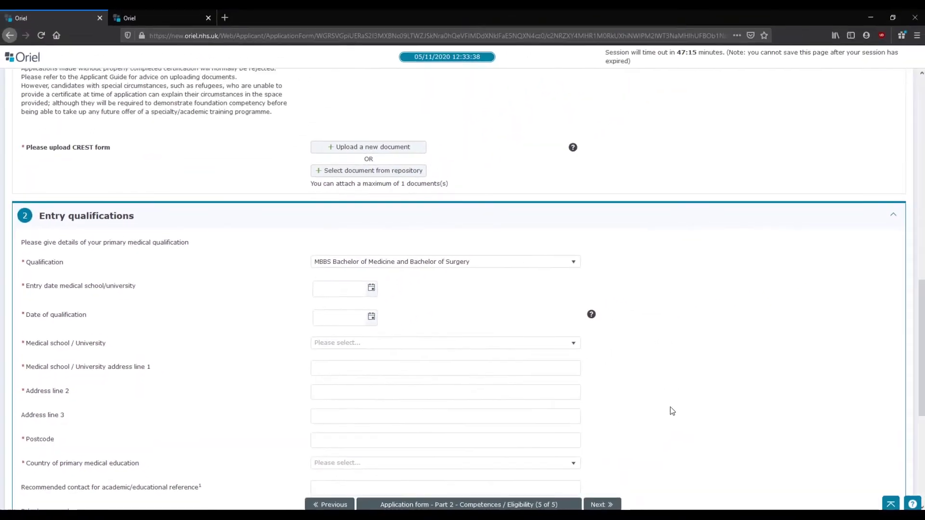
scroll(670, 408, up, 4)
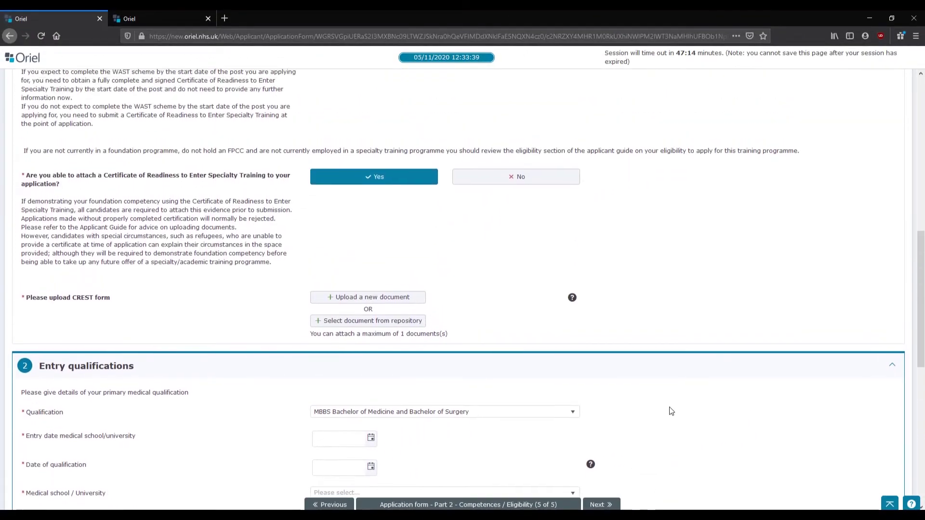
scroll(671, 411, up, 10)
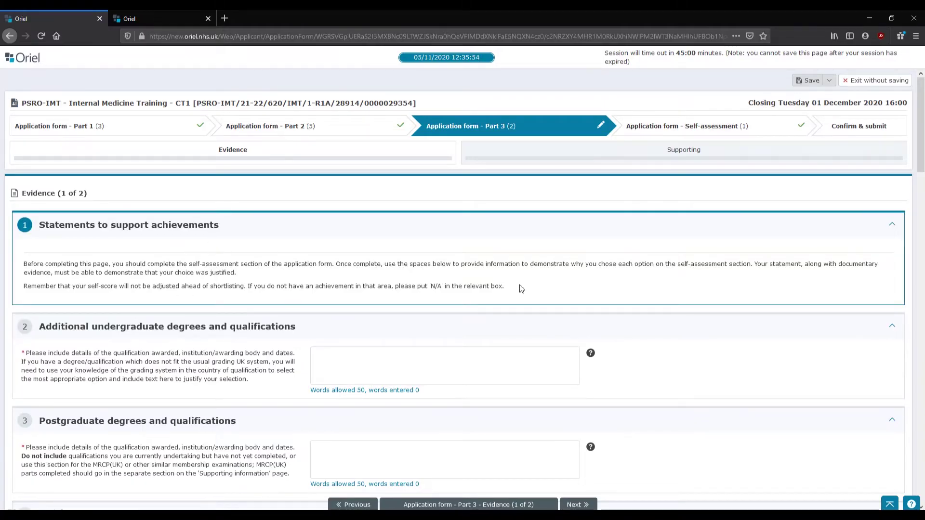
Examine the Part 3 evidence requirements and answer fields for undergraduate degrees, postgraduate degrees and additional achievements
scroll(759, 355, down, 2)
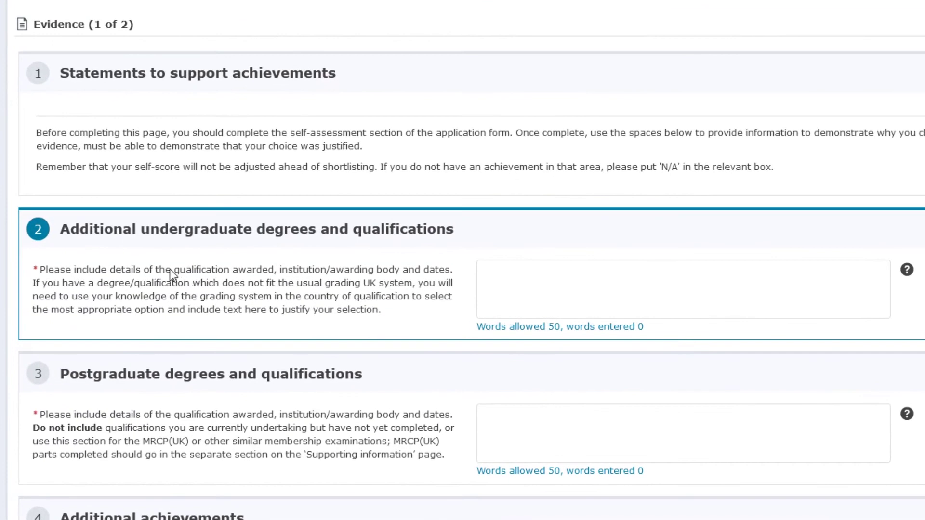
drag(171, 269, 336, 270)
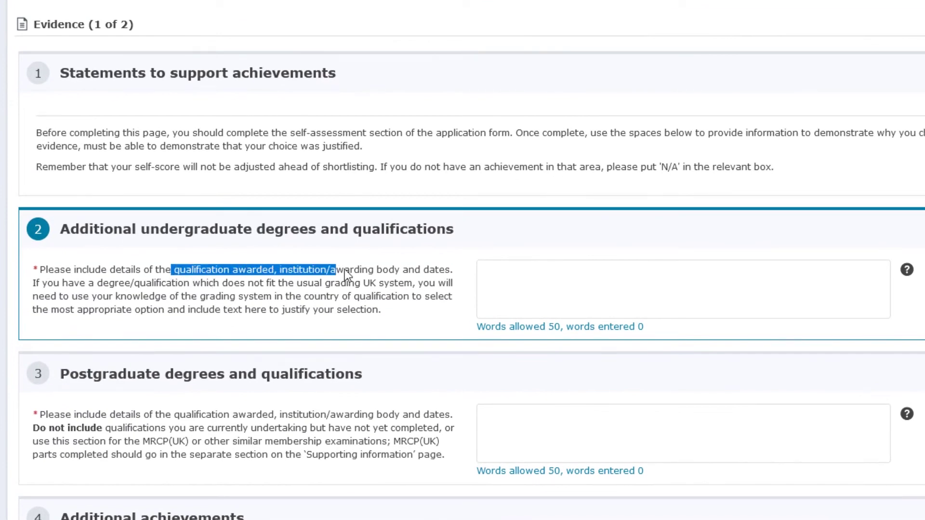
click(613, 279)
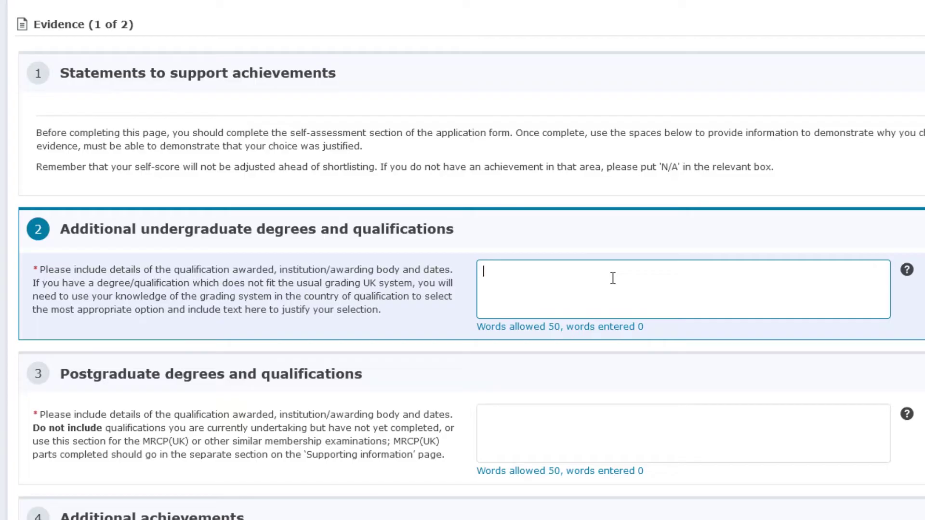
scroll(448, 374, down, 3)
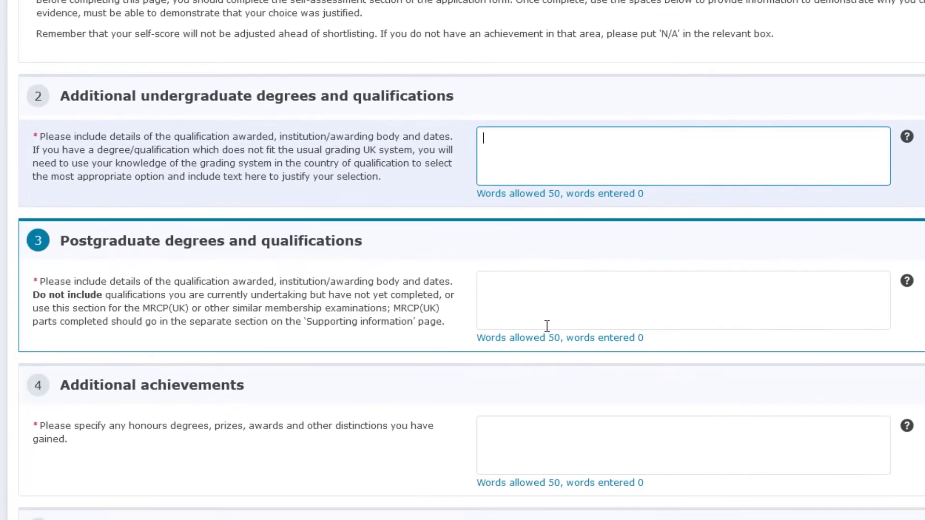
click(587, 308)
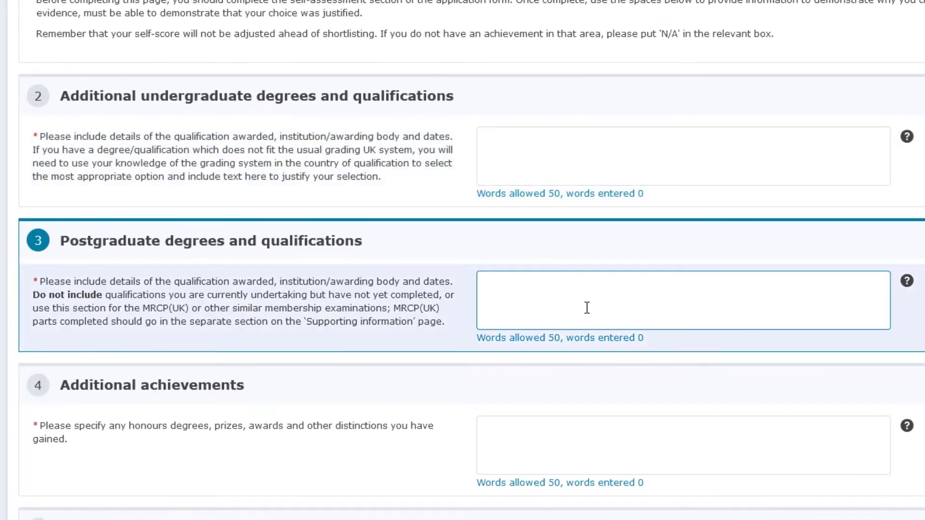
click(529, 434)
scroll(529, 433, down, 6)
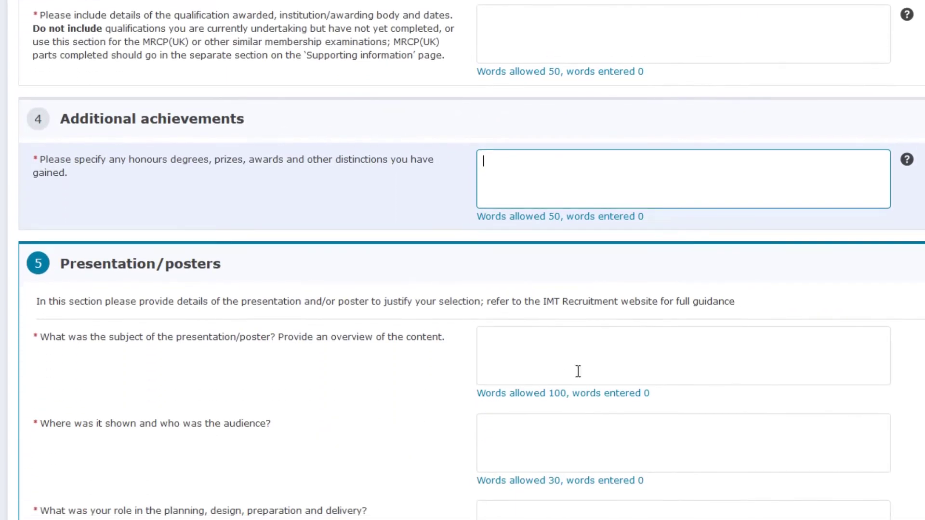
Examine the Presentation/posters questions on subject, audience and role, and the Publications fields for details and citations
click(590, 368)
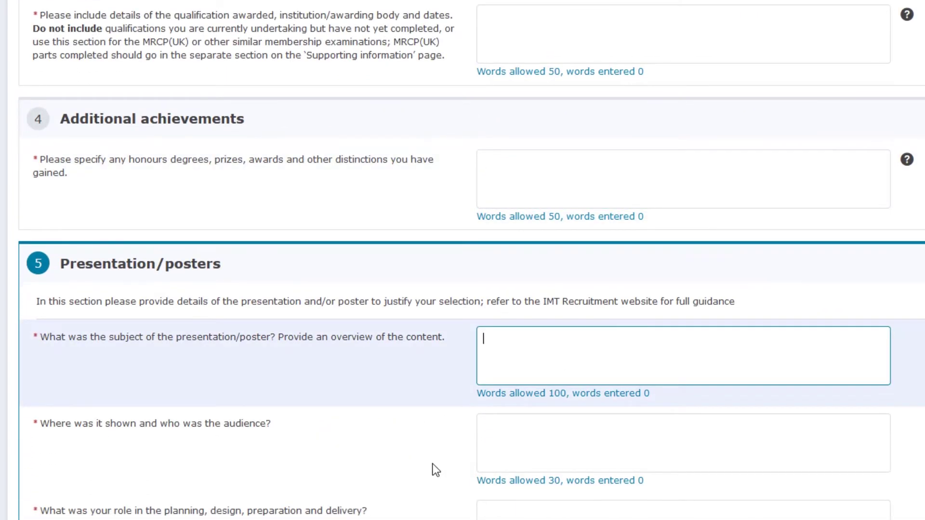
scroll(436, 470, down, 2)
click(535, 396)
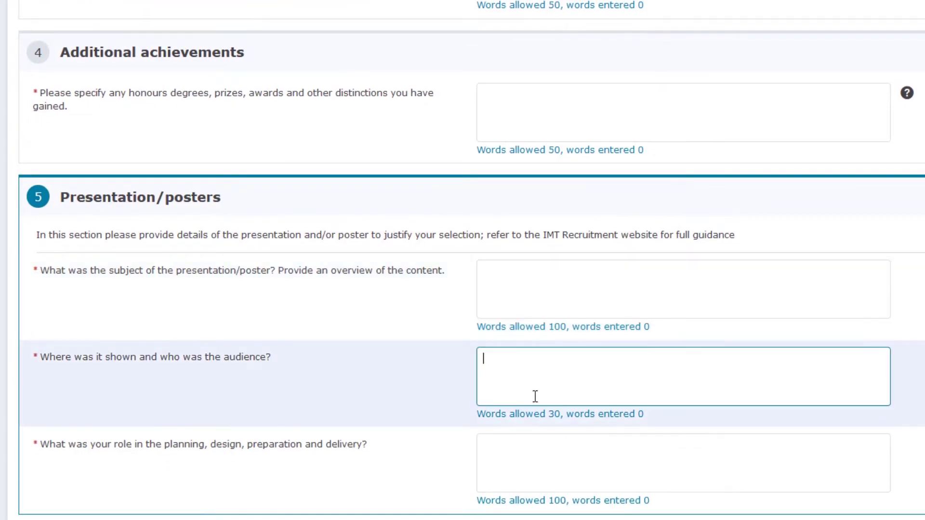
click(542, 455)
scroll(372, 461, down, 8)
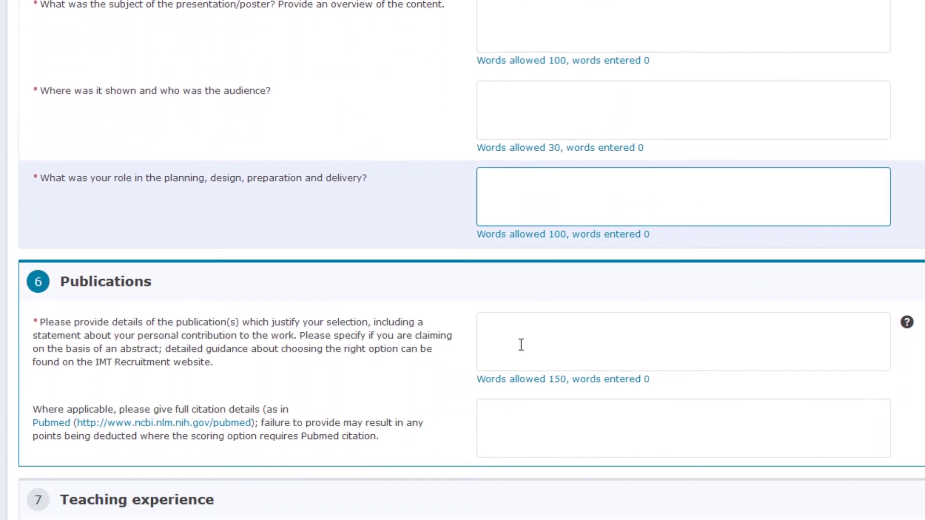
click(521, 344)
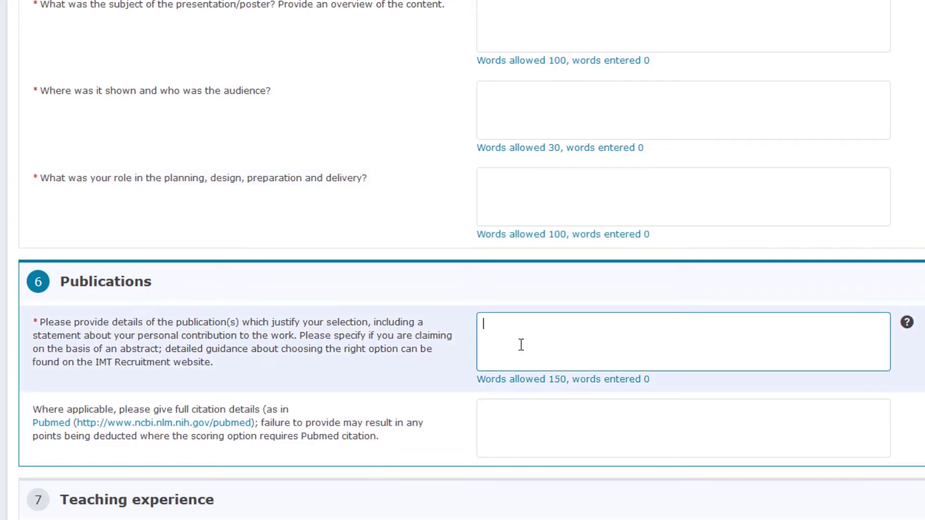
scroll(361, 443, down, 10)
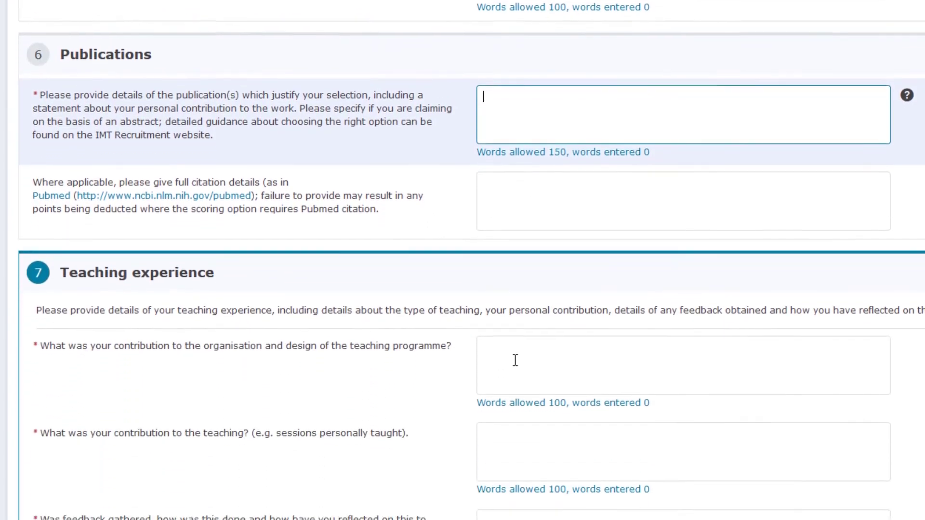
Examine the Teaching experience questions on programme design, sessions taught and feedback, and the Training in teaching field
click(514, 360)
scroll(376, 311, down, 5)
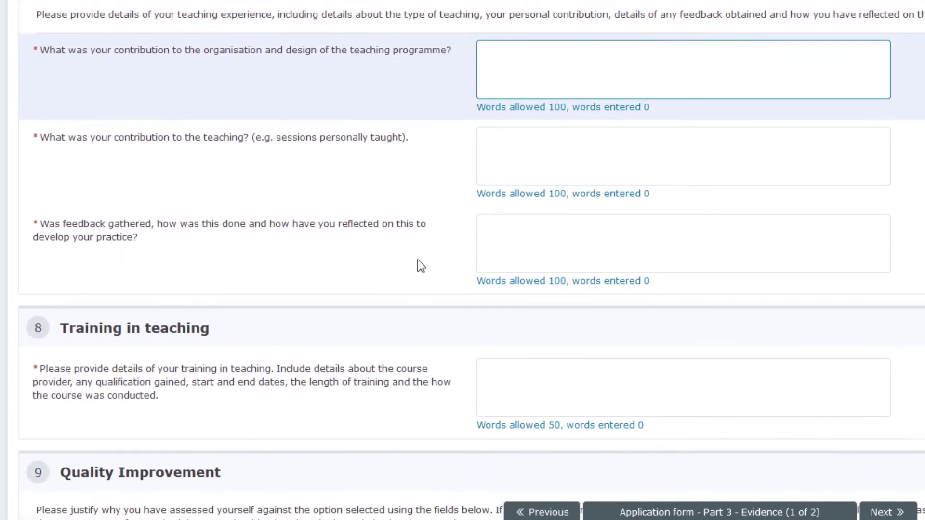
click(528, 164)
click(533, 233)
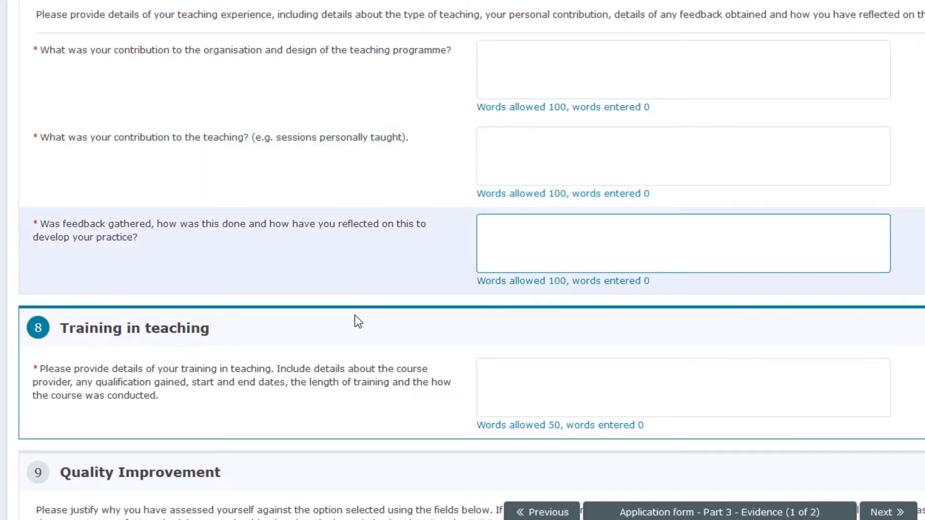
scroll(354, 315, down, 1)
scroll(355, 315, down, 2)
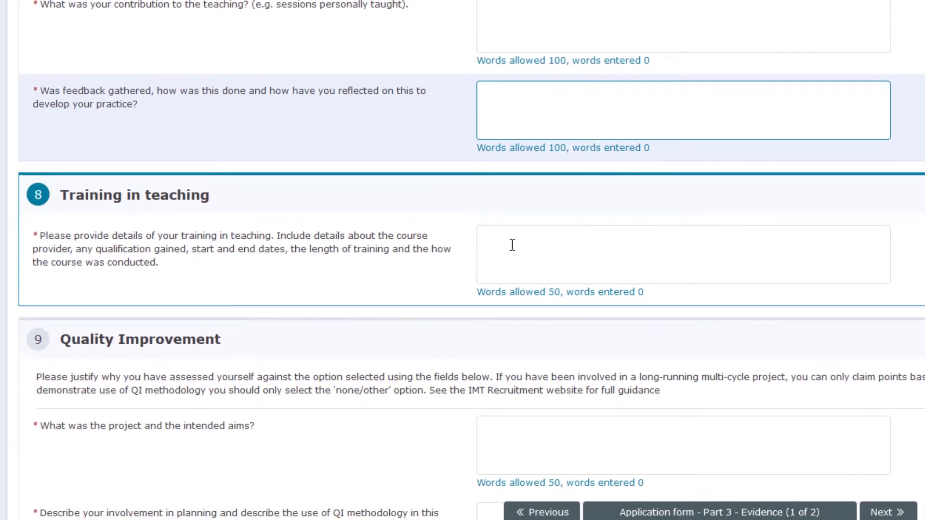
click(512, 245)
Examine the Quality Improvement questions, from project aims and QI methodology to data collection, changes, subsequent cycles and presentation
scroll(362, 318, down, 4)
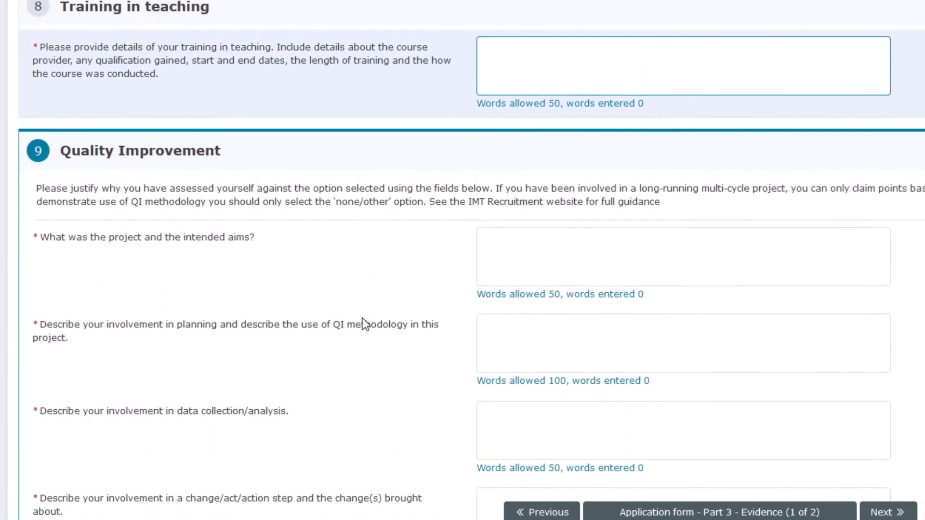
scroll(362, 318, down, 3)
click(537, 115)
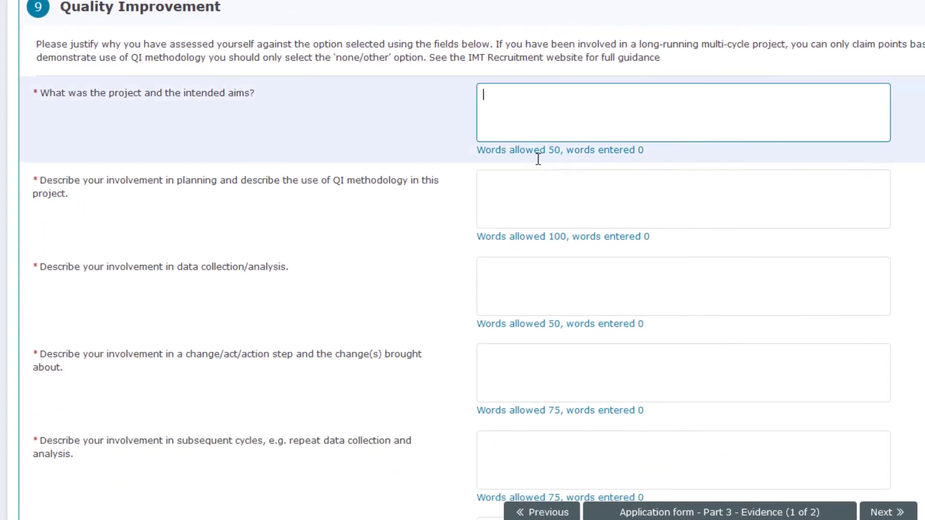
click(538, 189)
click(530, 270)
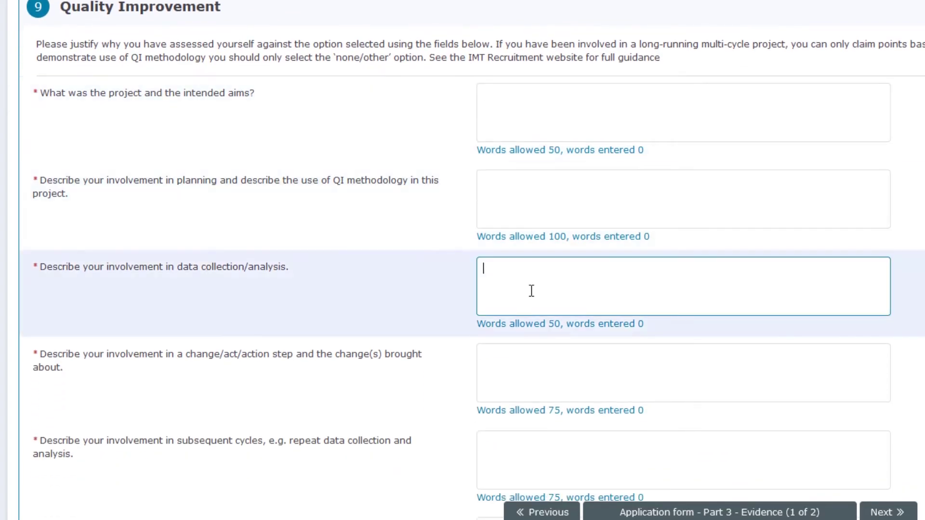
click(526, 361)
scroll(388, 271, down, 5)
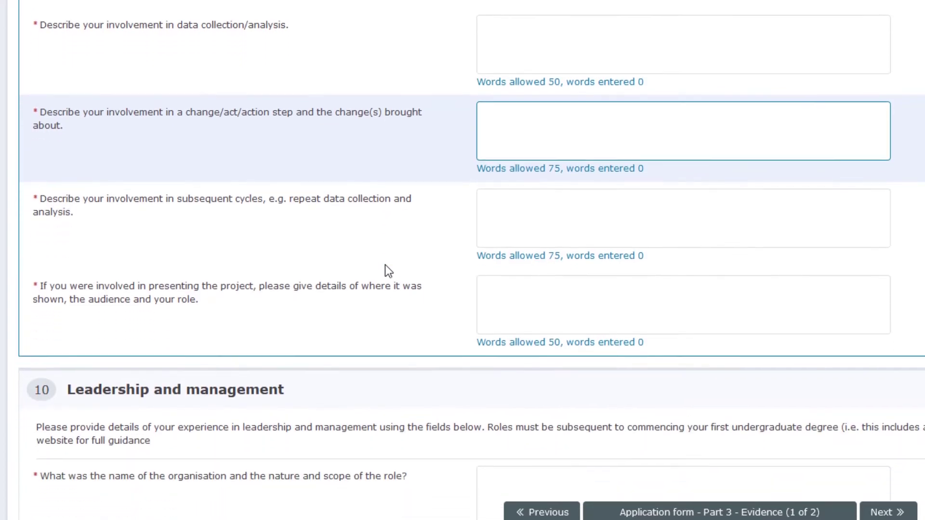
Examine the last Quality Improvement questions on subsequent cycles and presentation, and the Leadership and management questions on role, dates and positive impact
click(531, 200)
click(523, 289)
scroll(375, 288, down, 2)
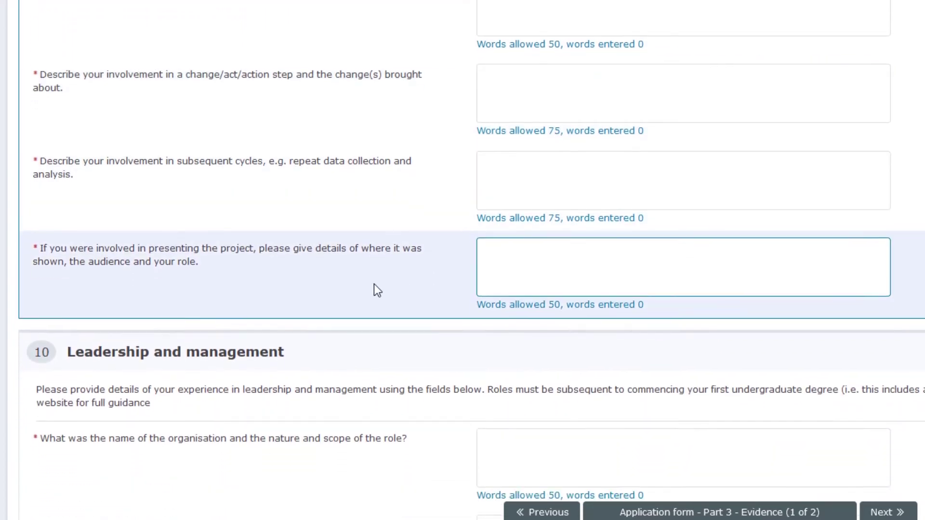
scroll(375, 288, down, 2)
click(502, 261)
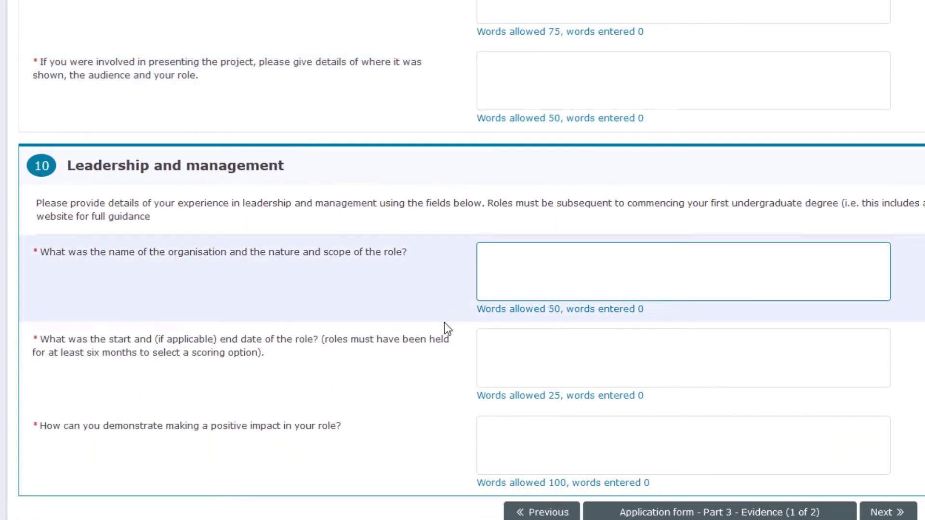
scroll(444, 323, down, 2)
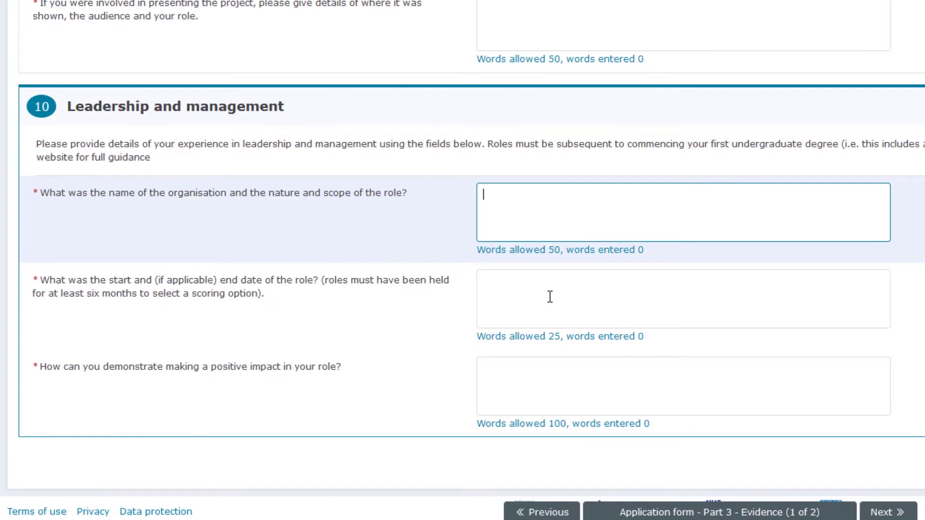
click(549, 297)
click(542, 379)
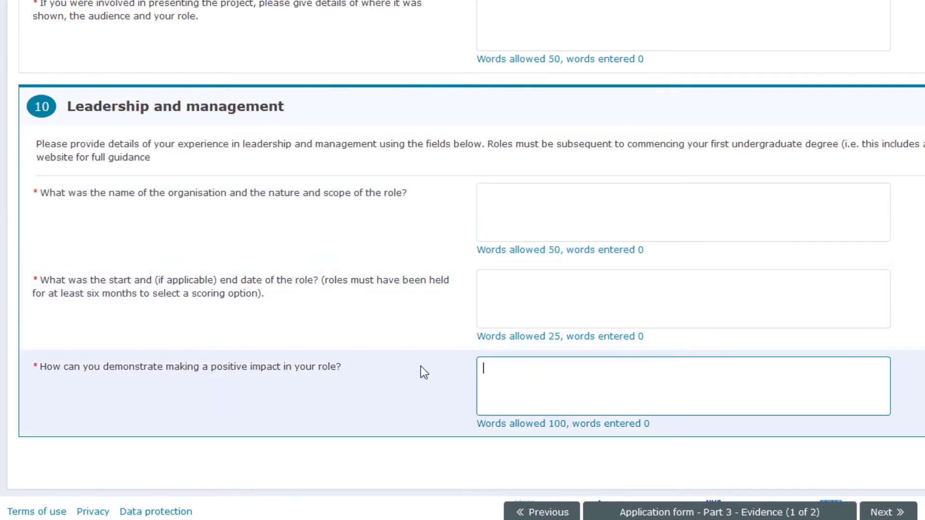
Enter N/A in the additional undergraduate degrees field, copy it into the postgraduate degrees field and go to the additional achievements field
scroll(421, 366, up, 15)
scroll(421, 366, up, 20)
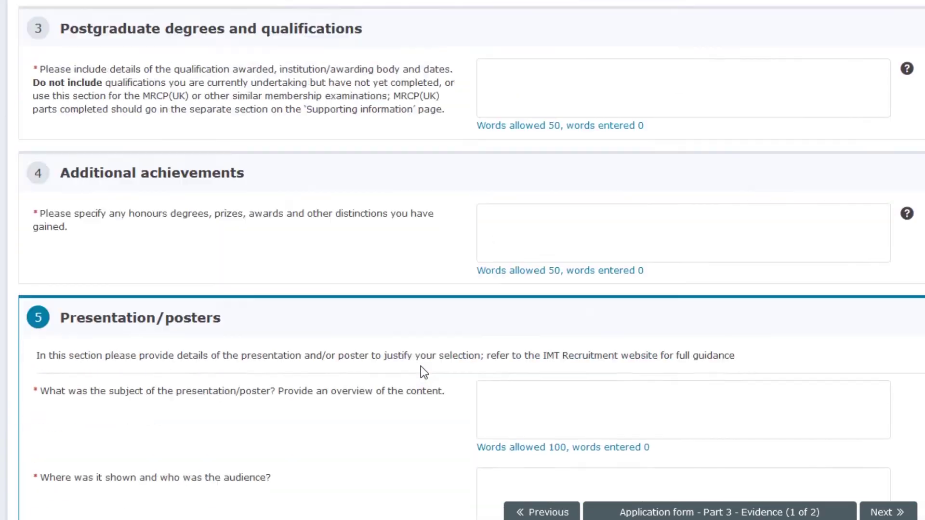
scroll(421, 367, up, 7)
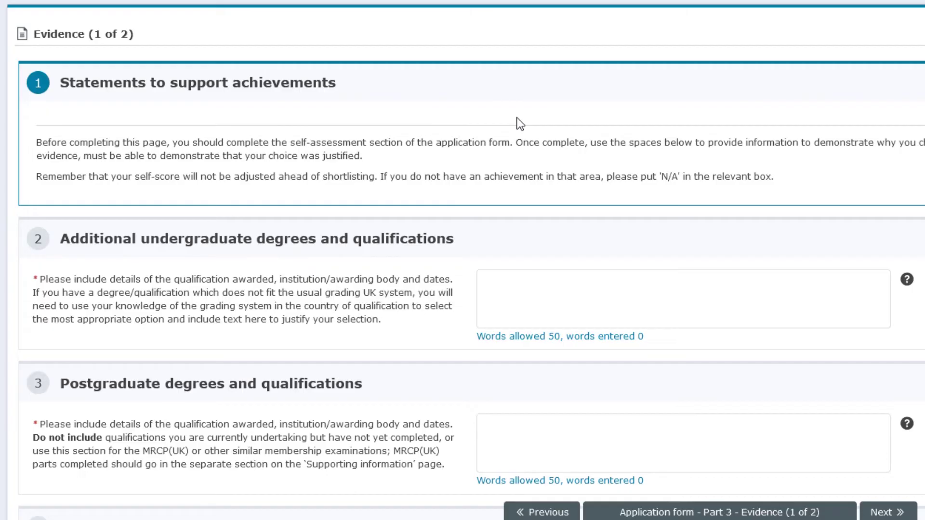
scroll(517, 117, down, 3)
click(536, 158)
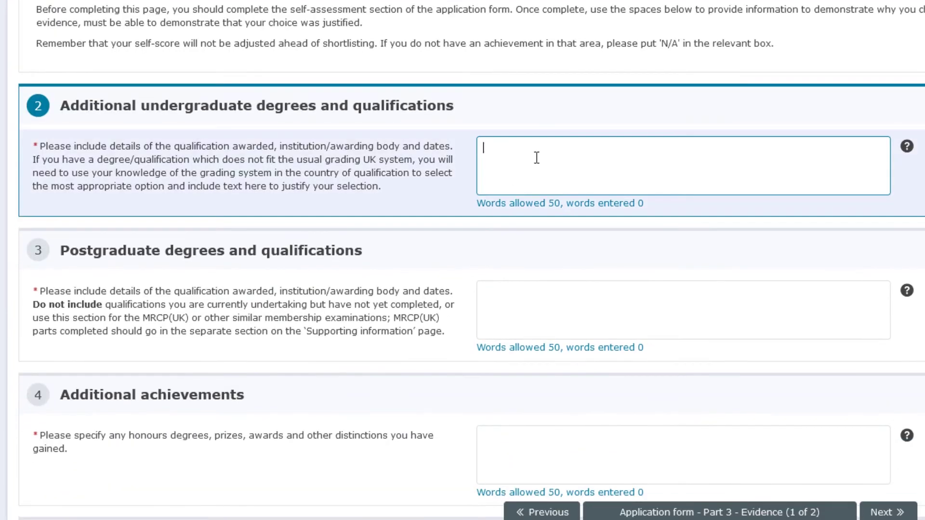
text(N/A)
key(ctrl+a)
key(ctrl+c)
click(534, 304)
key(ctrl+v)
click(532, 460)
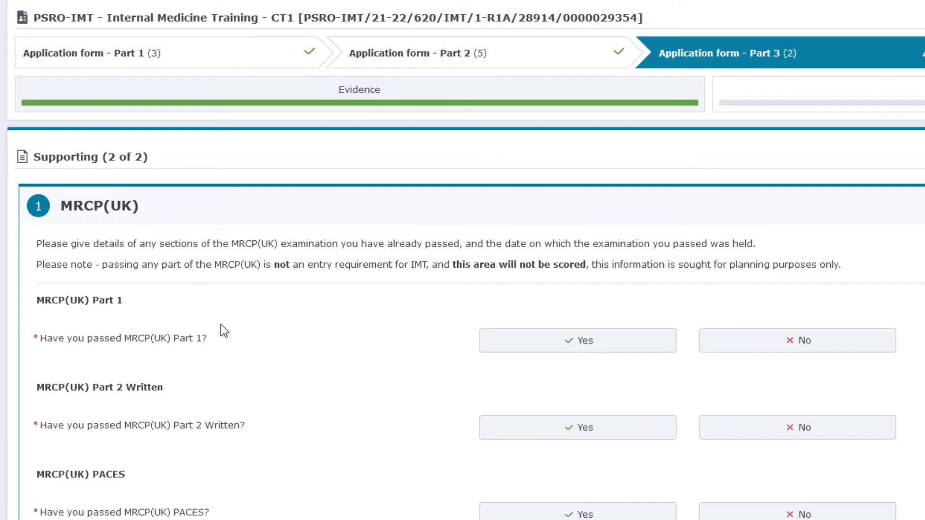
Examine the Supporting page's questions on MRCP(UK), commitment to specialty, outside interests, self-reflective practice, multi-professional teamwork and training courses attended
scroll(267, 337, down, 5)
scroll(391, 314, down, 1)
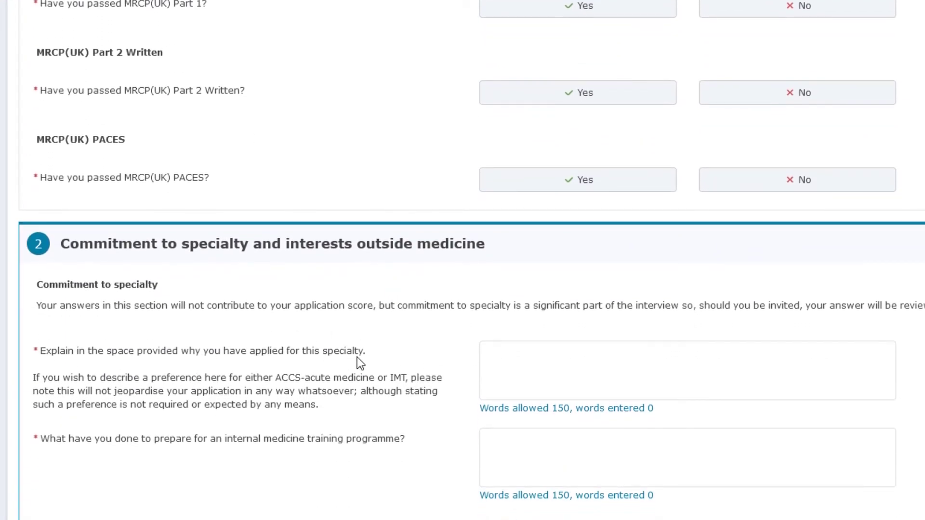
scroll(441, 419, down, 1)
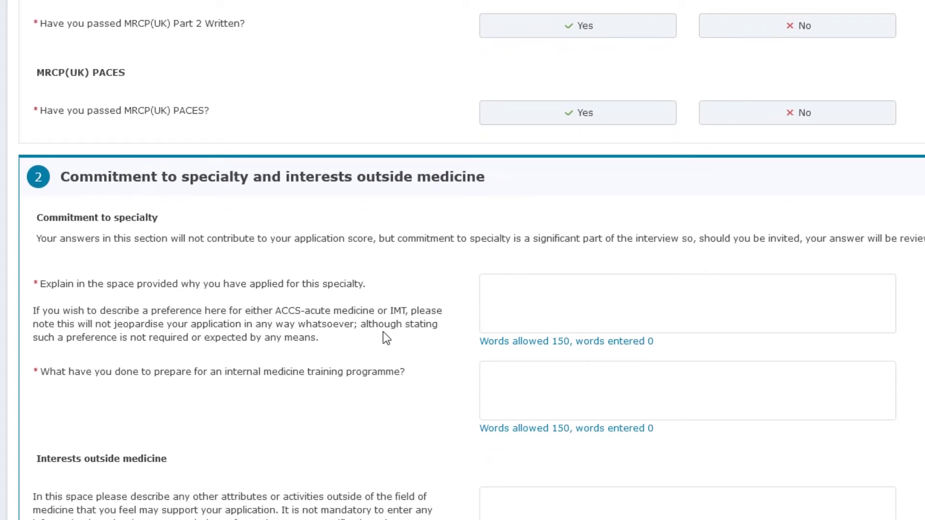
scroll(448, 392, down, 1)
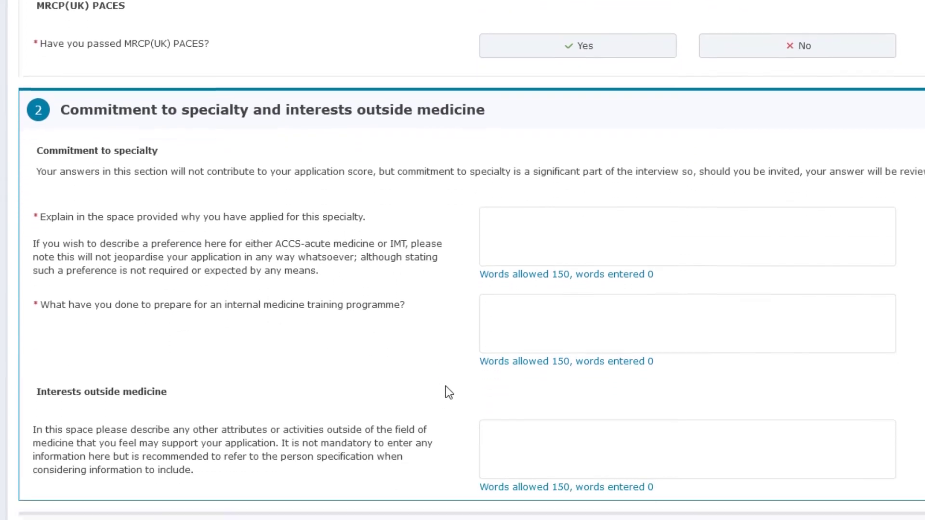
scroll(471, 393, down, 2)
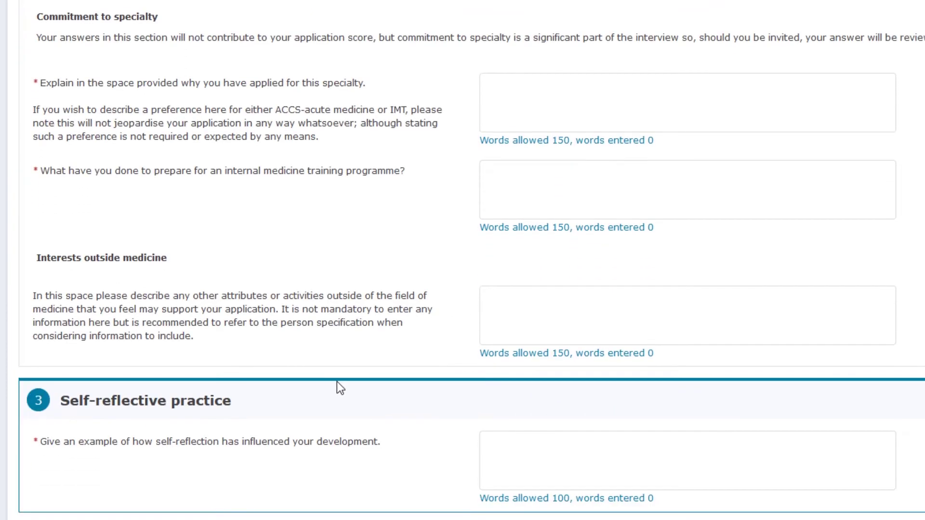
scroll(395, 348, down, 2)
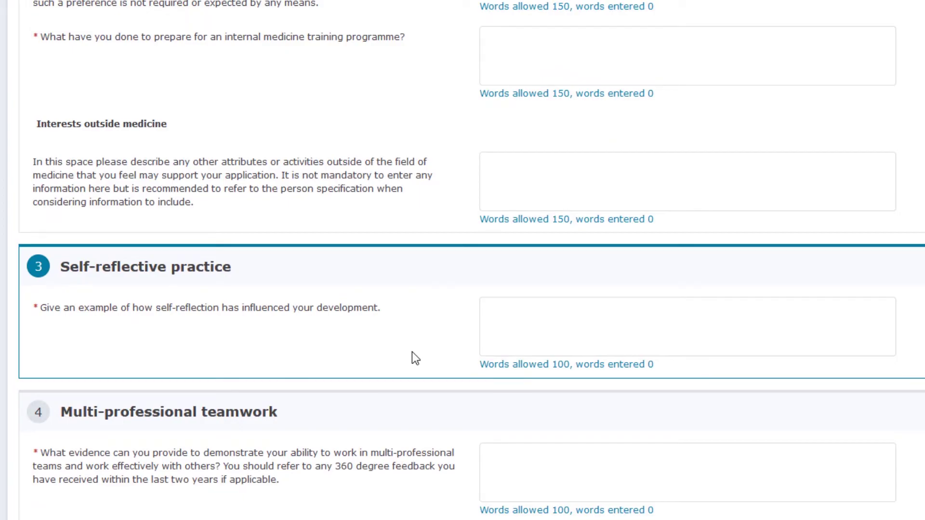
scroll(433, 345, down, 2)
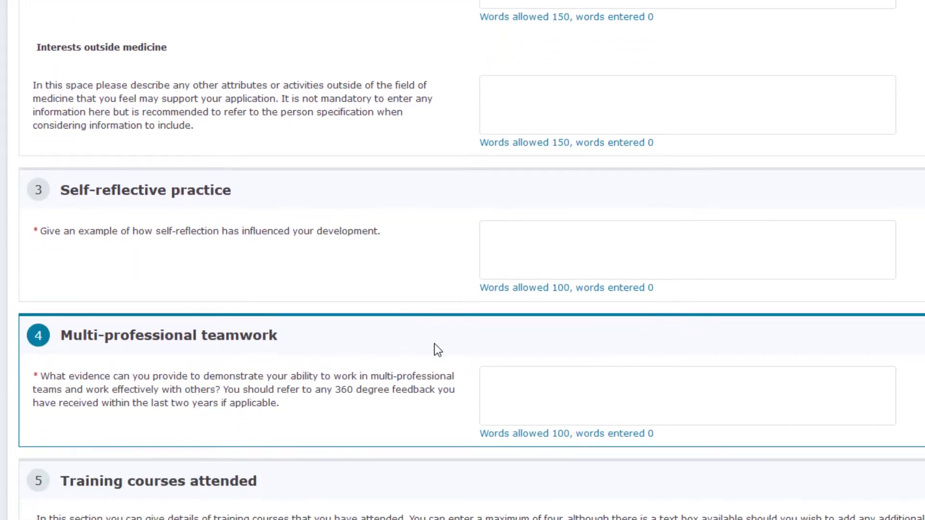
scroll(438, 349, down, 4)
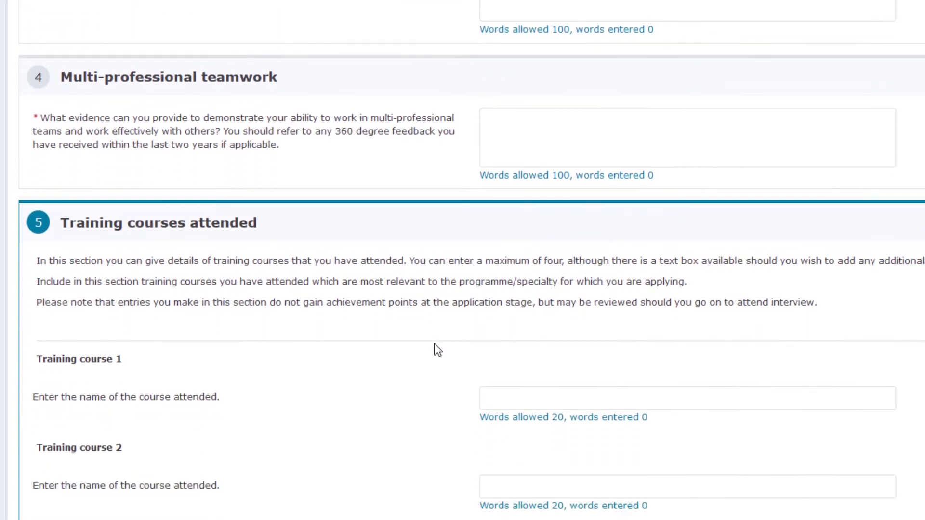
scroll(438, 350, down, 2)
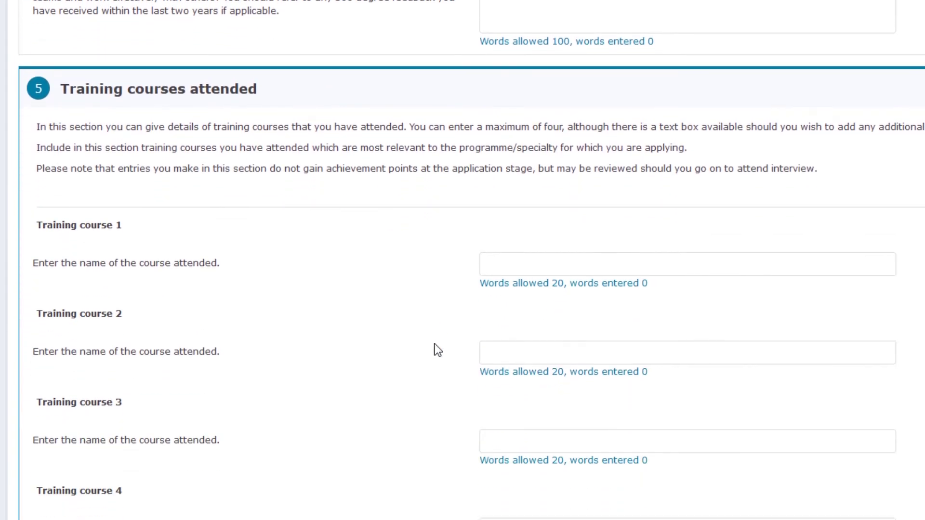
scroll(437, 350, down, 5)
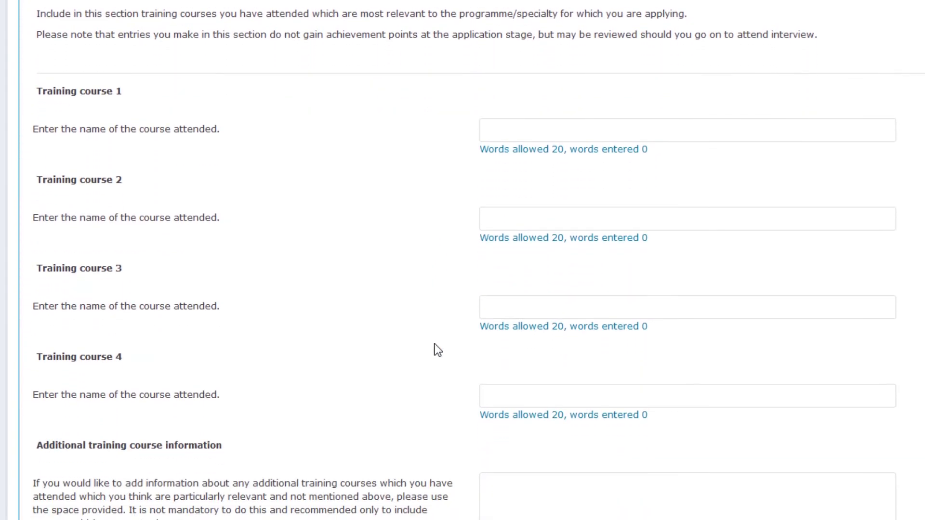
scroll(437, 350, down, 2)
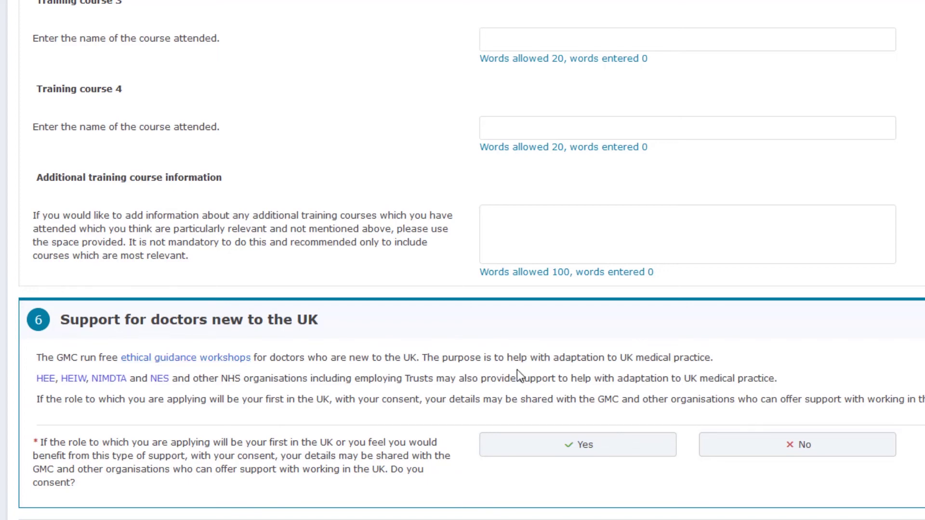
Review the support for doctors new to the UK section and confirm acceptance of the 2021 Recruitment Applicant Declaration
scroll(317, 455, down, 3)
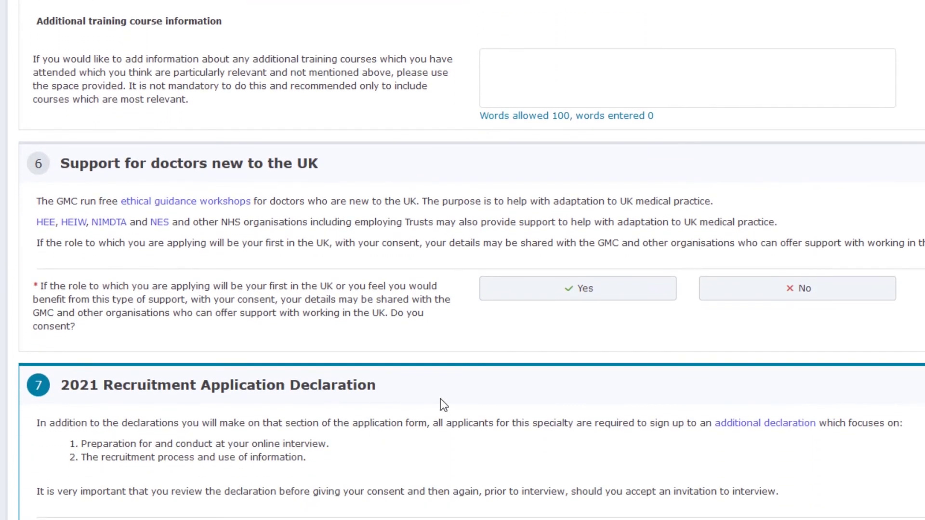
scroll(441, 405, down, 3)
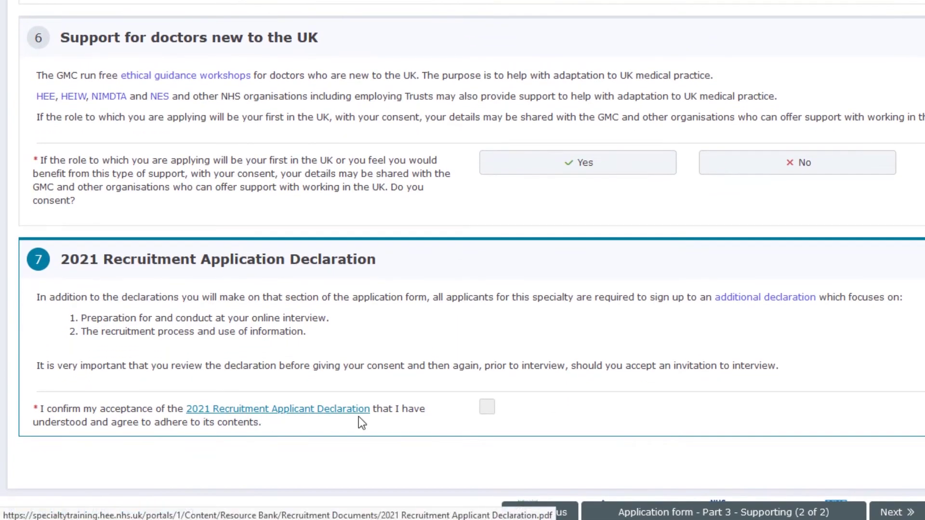
click(487, 408)
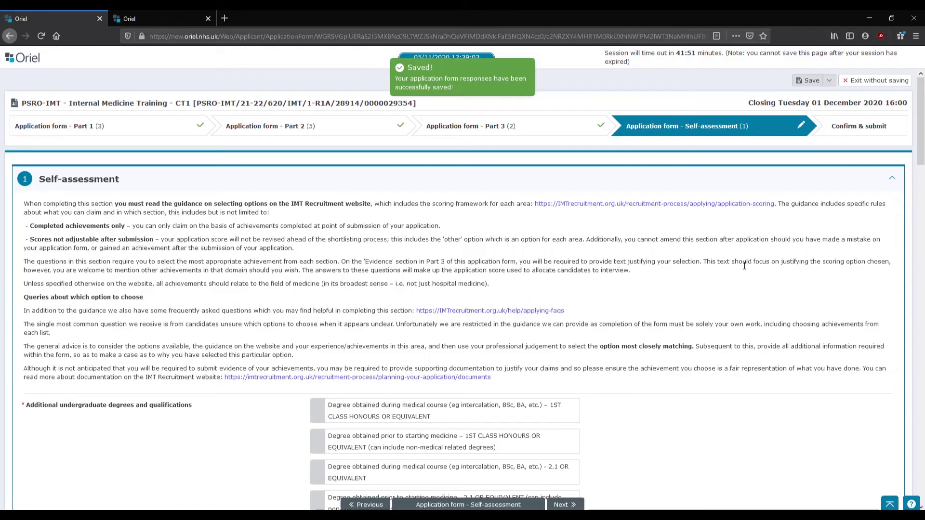
Examine the self-assessment guidance and the scoring options for undergraduate degrees, postgraduate degrees and prizes or awards
scroll(765, 302, down, 1)
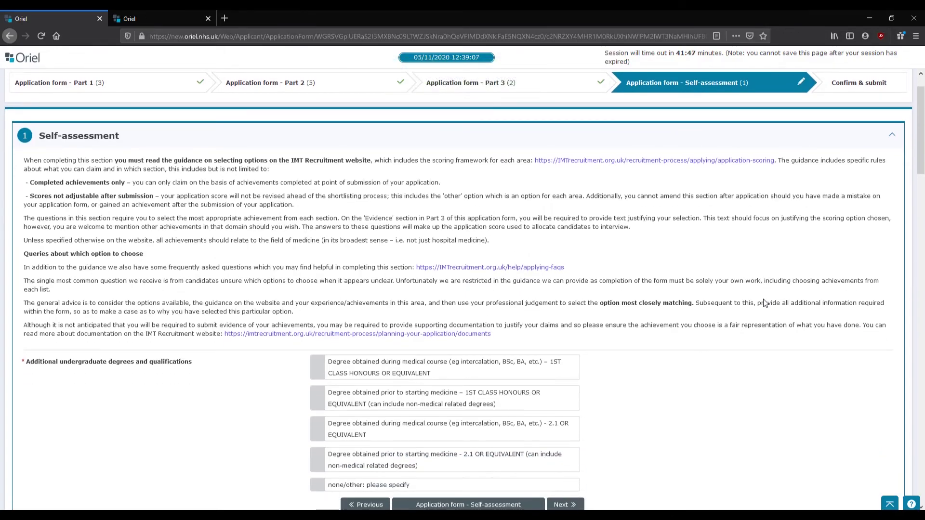
scroll(765, 302, down, 1)
scroll(765, 303, down, 3)
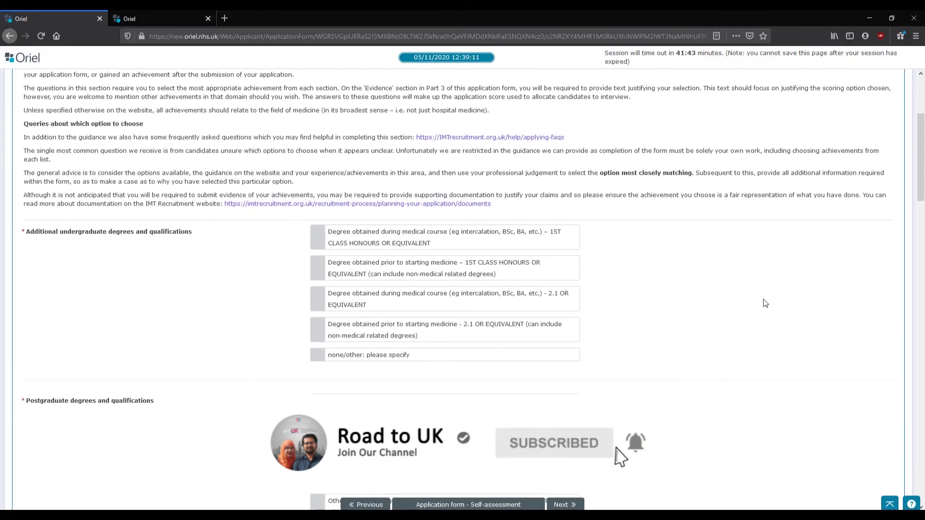
scroll(369, 368, down, 4)
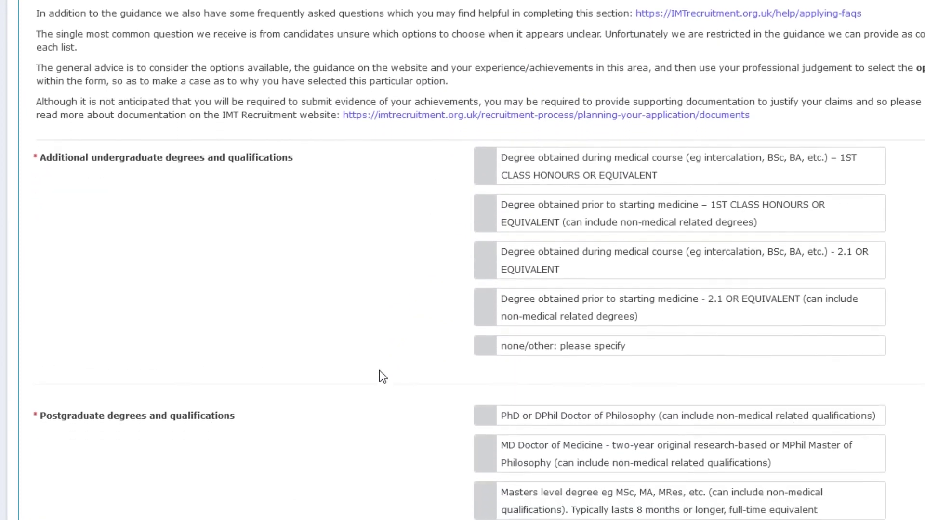
scroll(380, 370, down, 2)
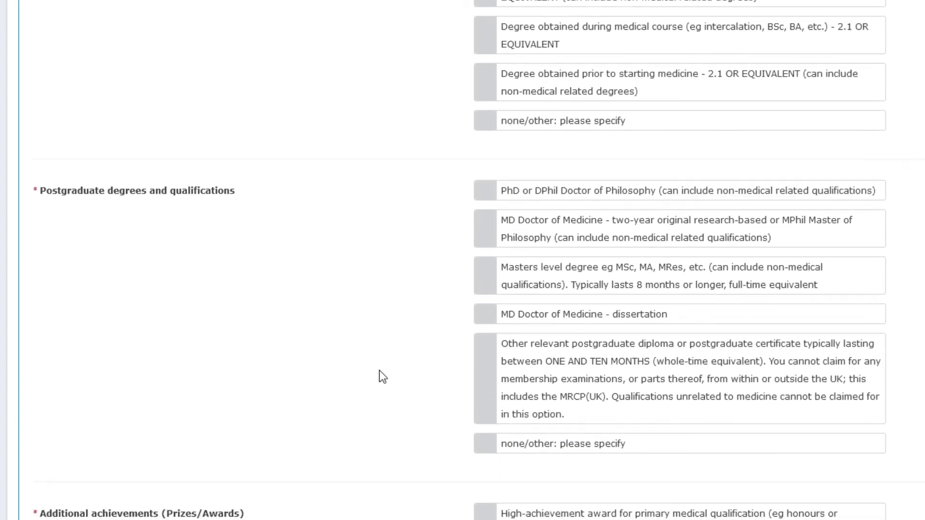
scroll(379, 371, down, 6)
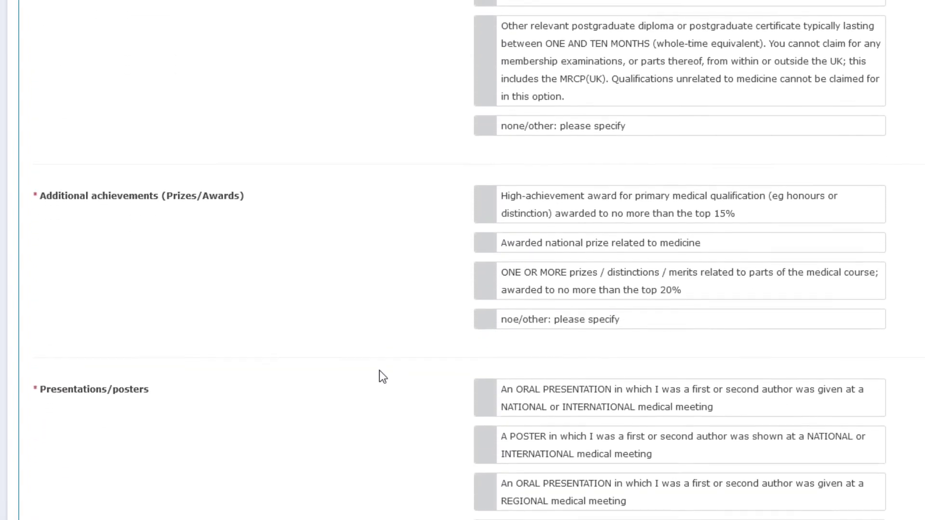
scroll(380, 370, down, 1)
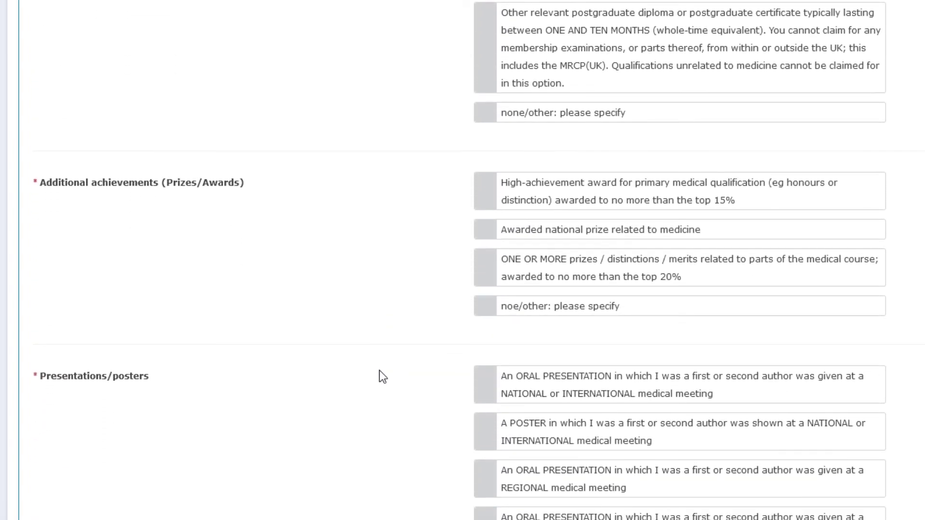
Examine the self-assessment scoring options for presentations/posters, publications, teaching experience, training in teaching and quality improvement
scroll(383, 377, down, 5)
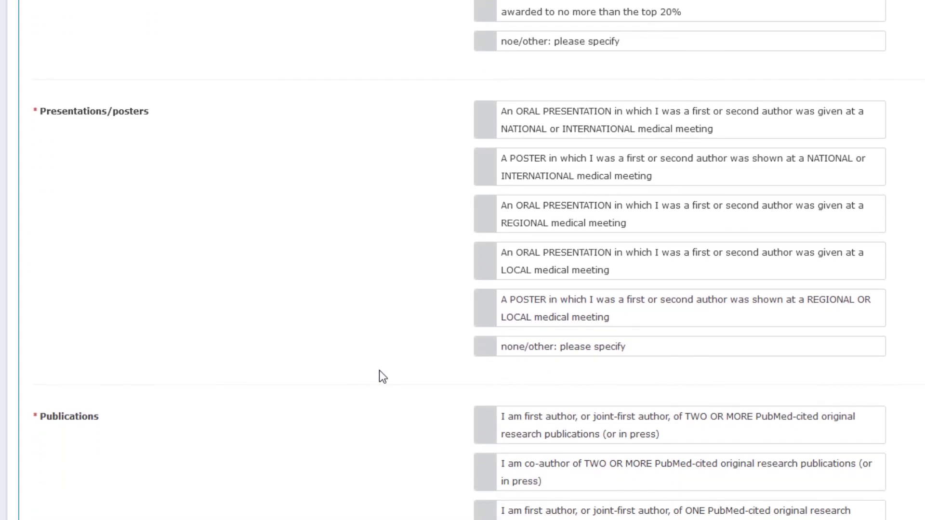
scroll(380, 371, down, 5)
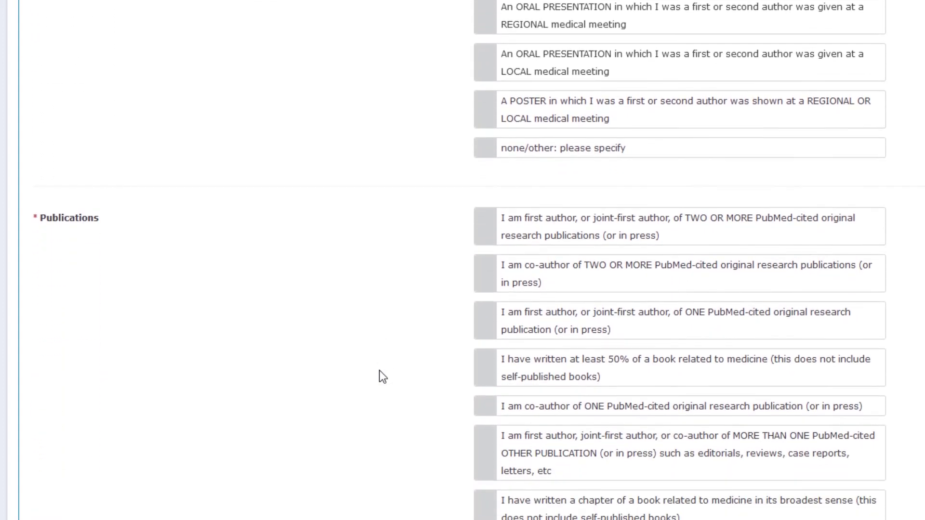
scroll(380, 371, down, 3)
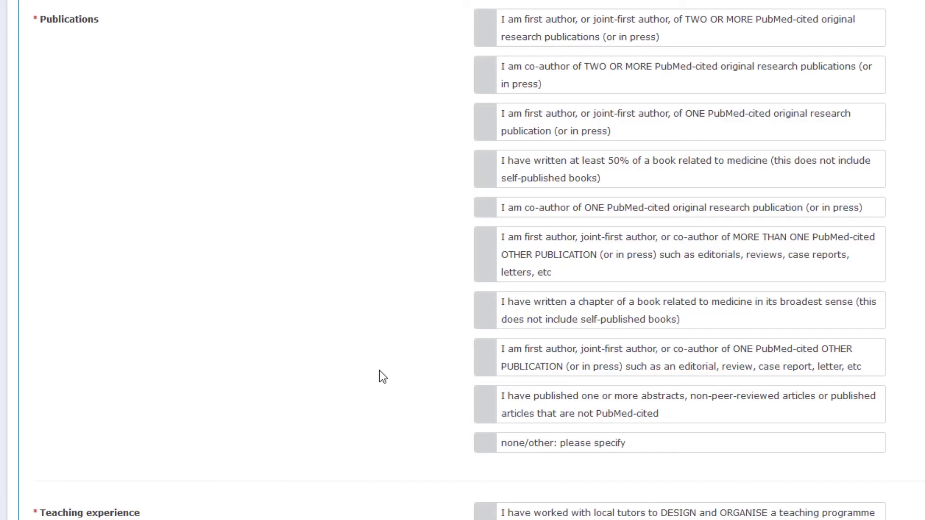
scroll(379, 370, down, 6)
scroll(379, 376, down, 2)
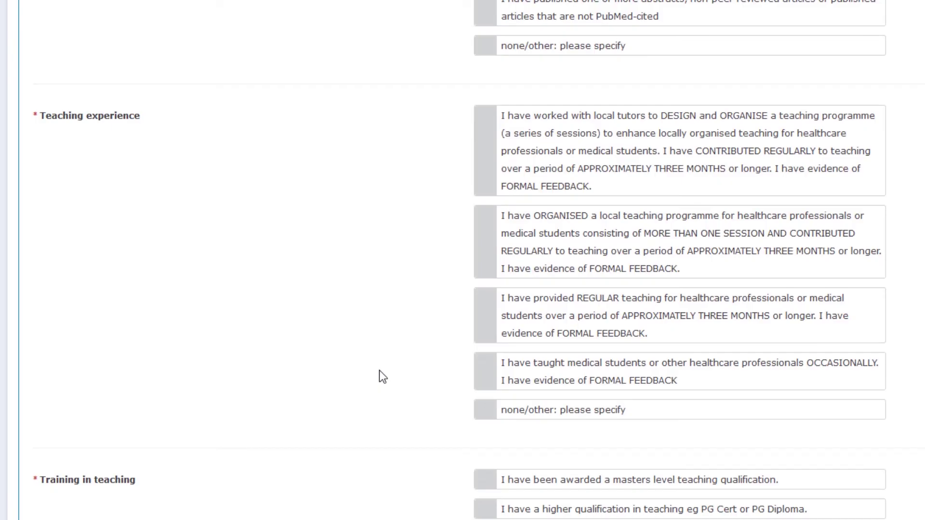
scroll(379, 376, down, 7)
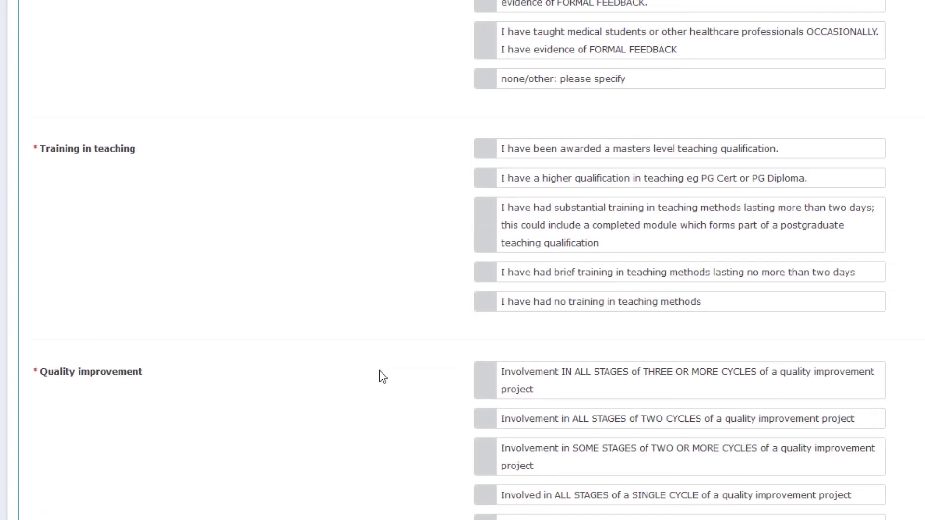
scroll(381, 372, down, 5)
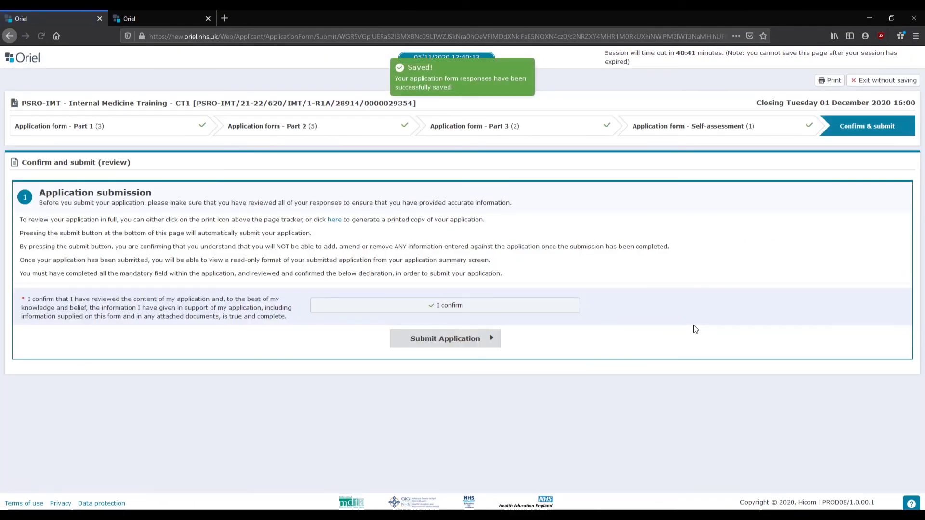
Confirm the declaration that the application's content has been reviewed and is true and complete
click(515, 305)
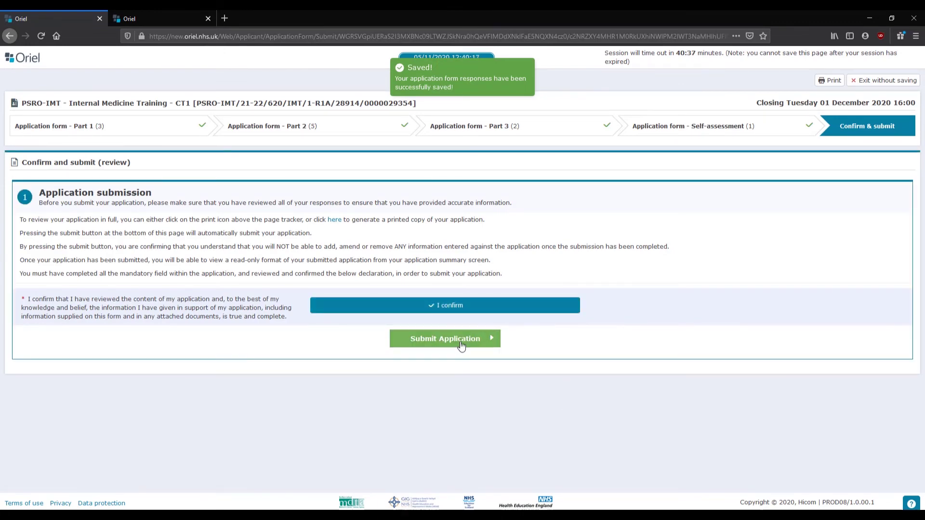